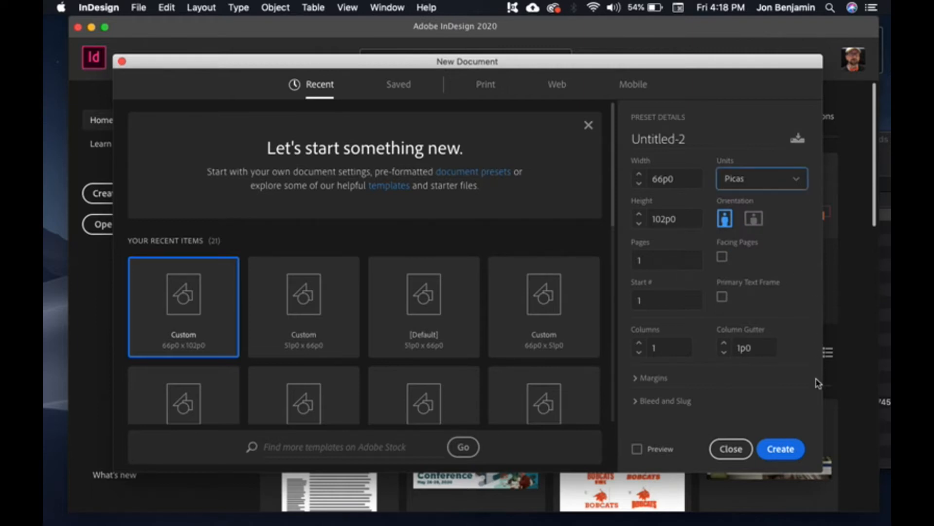
Step: Create a one-page portrait document 66p0 wide and 102p0 high, in picas, without facing pages
click(777, 448)
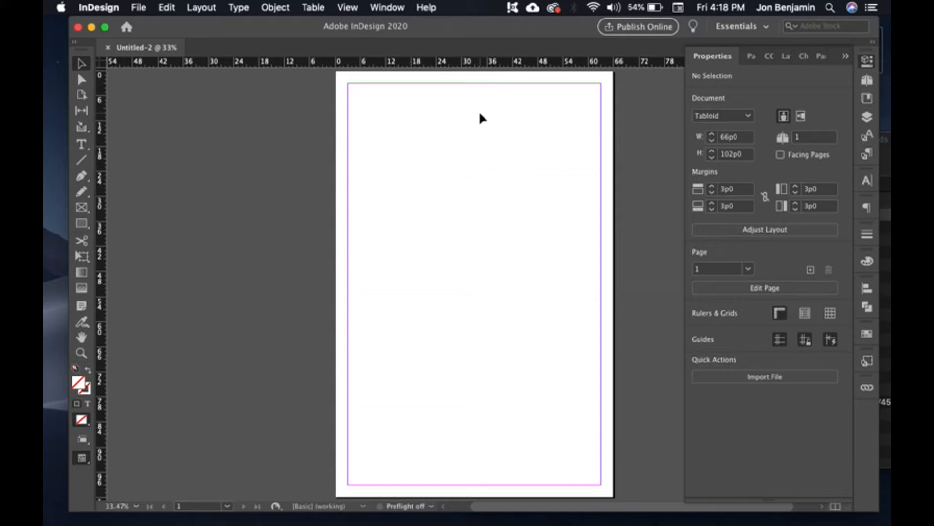
click(712, 58)
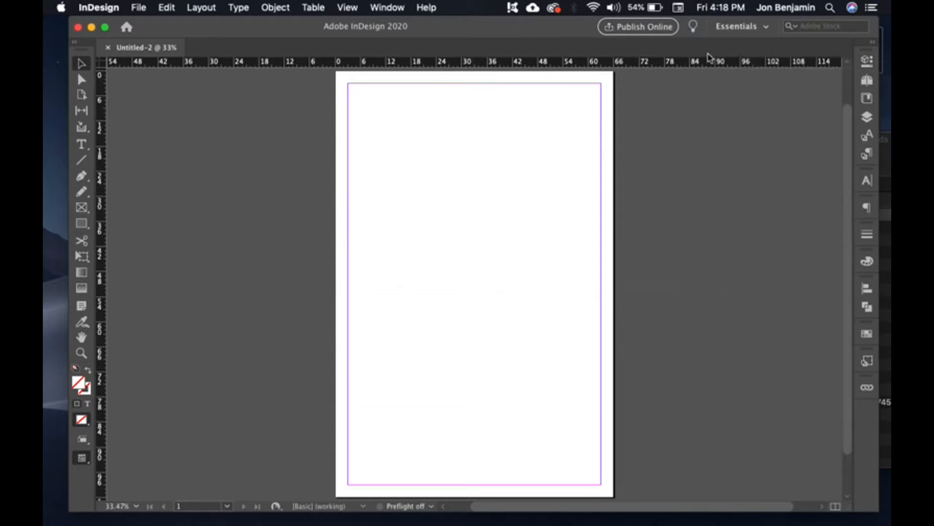
click(867, 61)
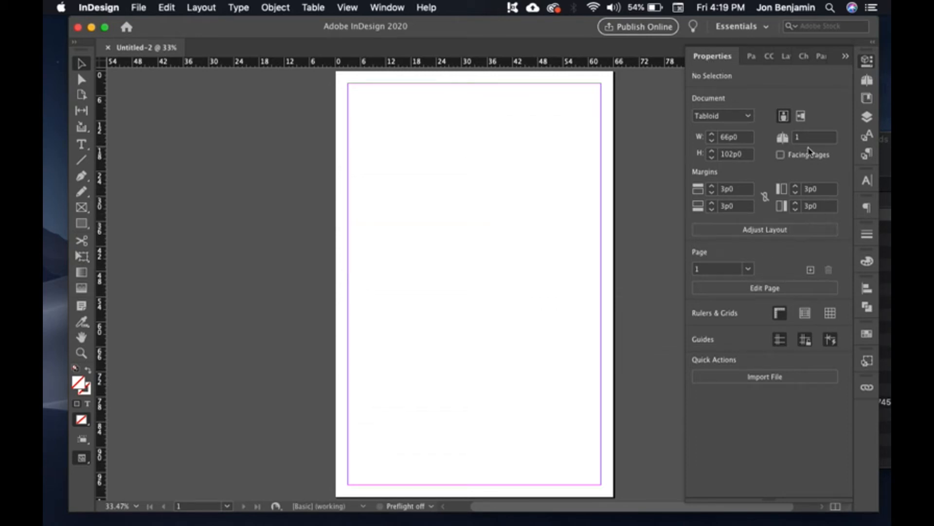
click(82, 93)
click(82, 86)
click(82, 64)
key(super+Tab)
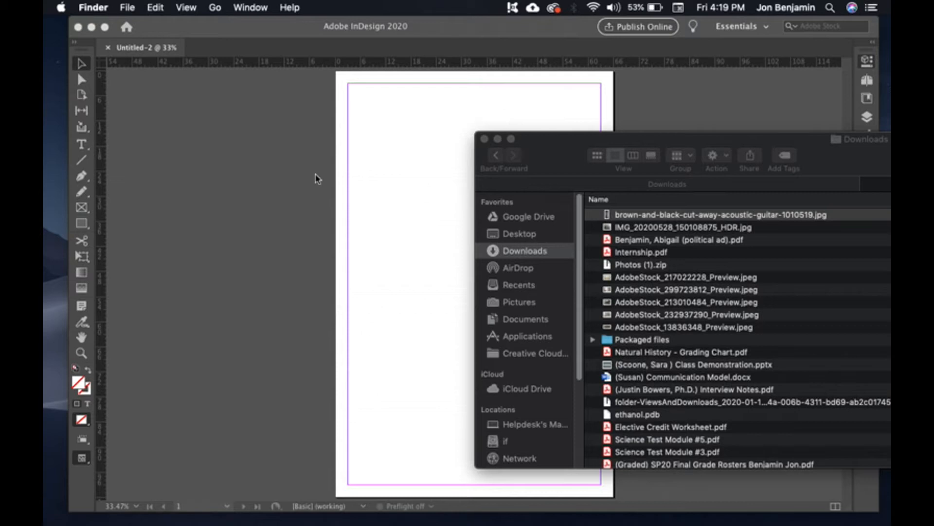
click(316, 179)
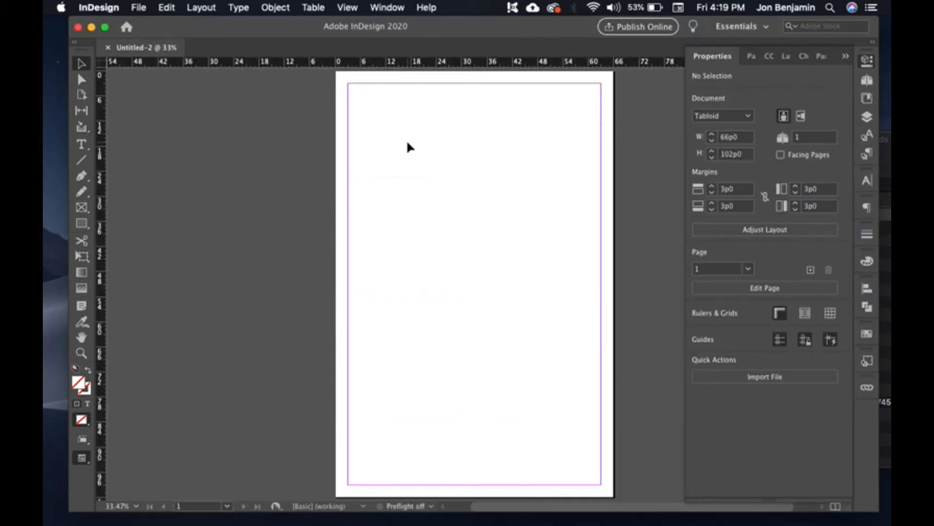
Step: Switch to Chrome, copy all the lecture text from the open Google Docs document, and return to InDesign
key(super+Tab)
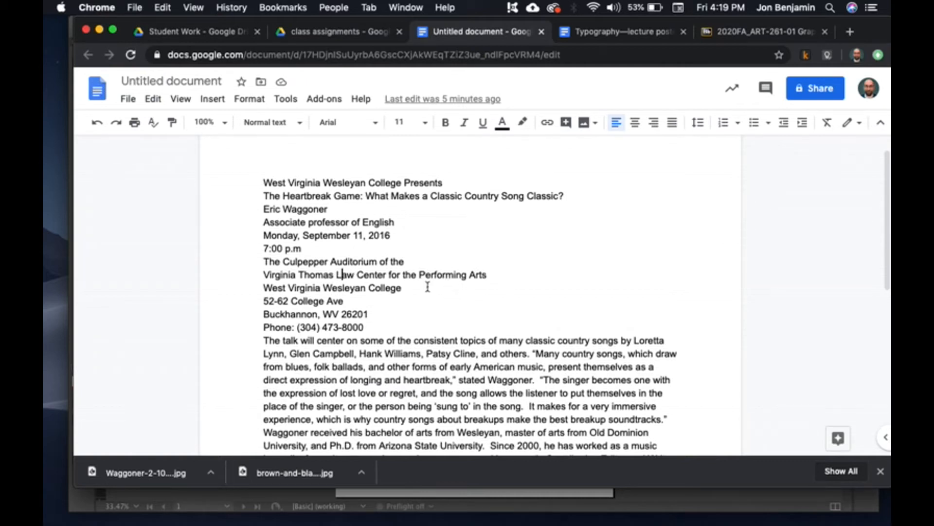
key(super+a)
key(super+Tab)
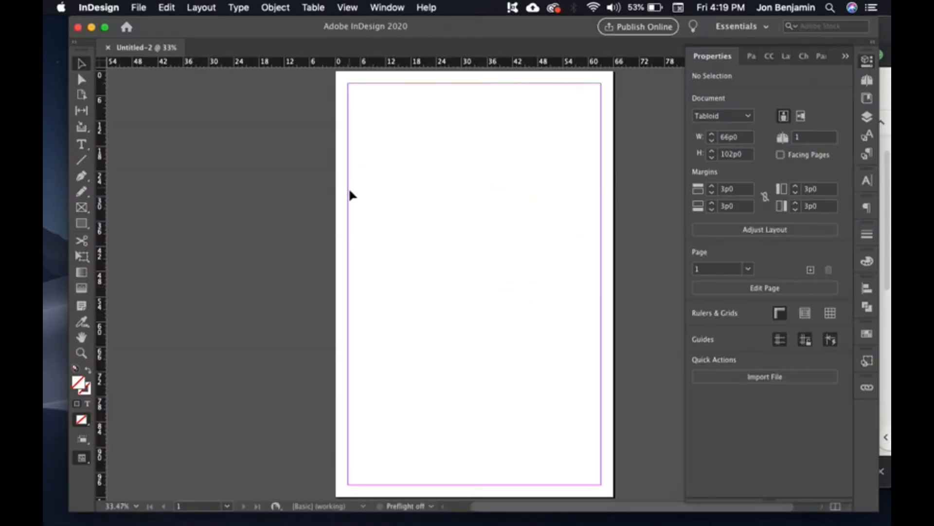
Step: Draw a tall text frame on the pasteboard beside the page and paste the copied lecture text into it
key(t)
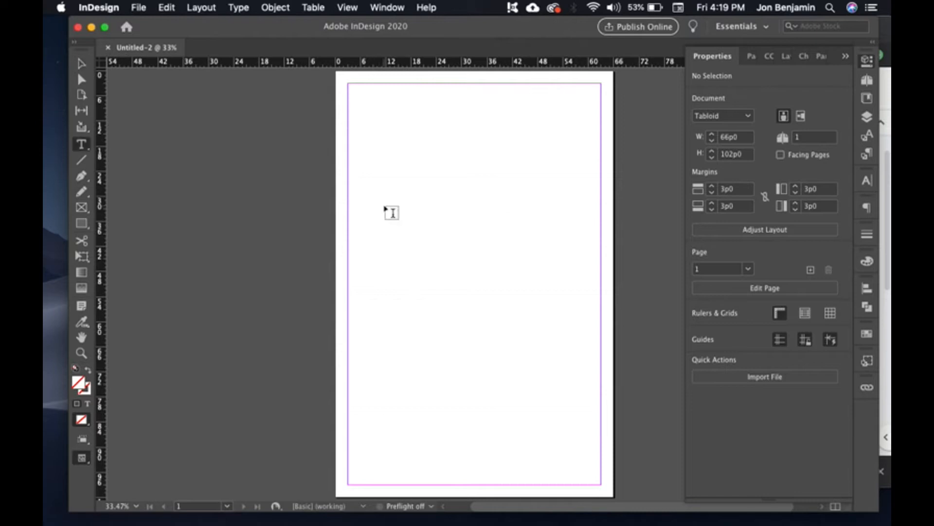
click(81, 62)
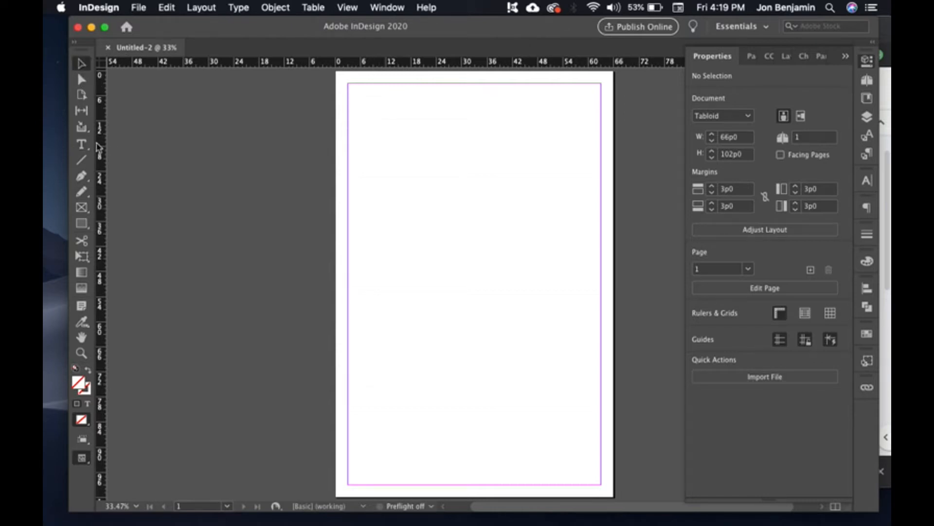
click(82, 144)
click(190, 158)
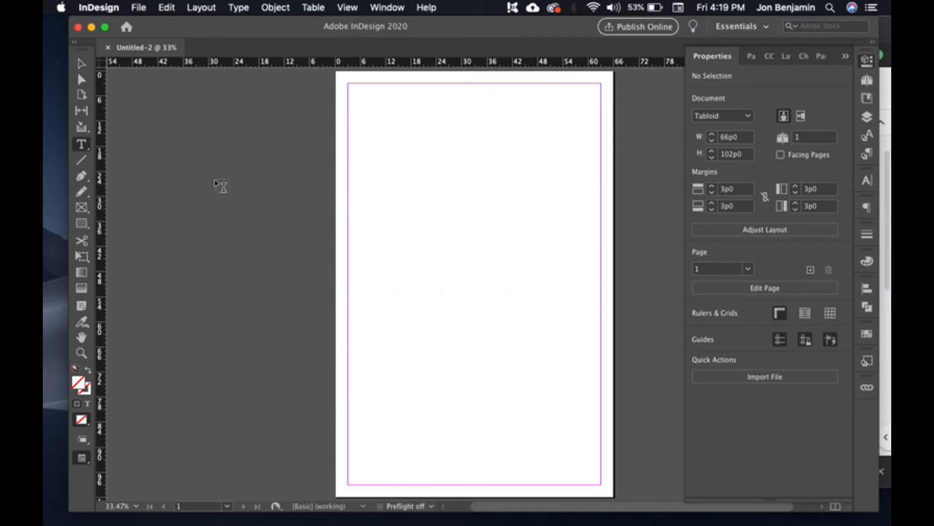
drag(143, 104, 319, 364)
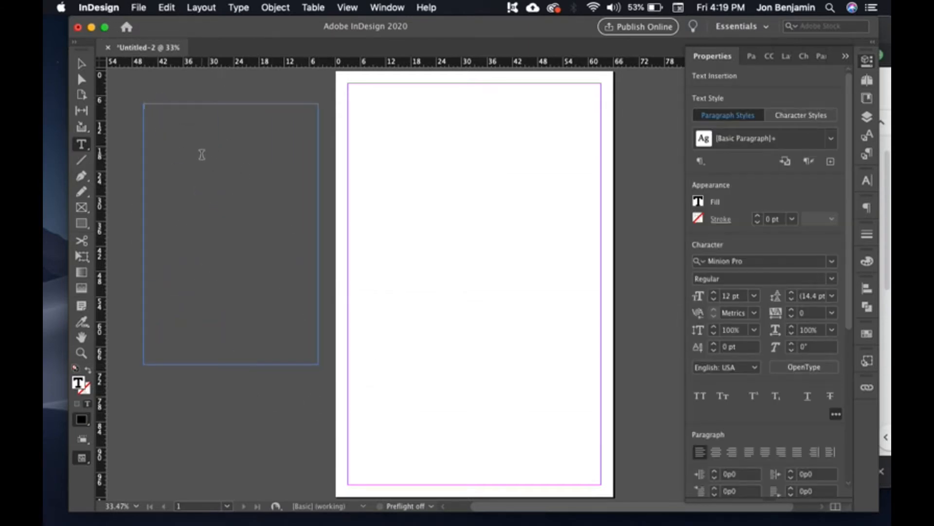
key(super+v)
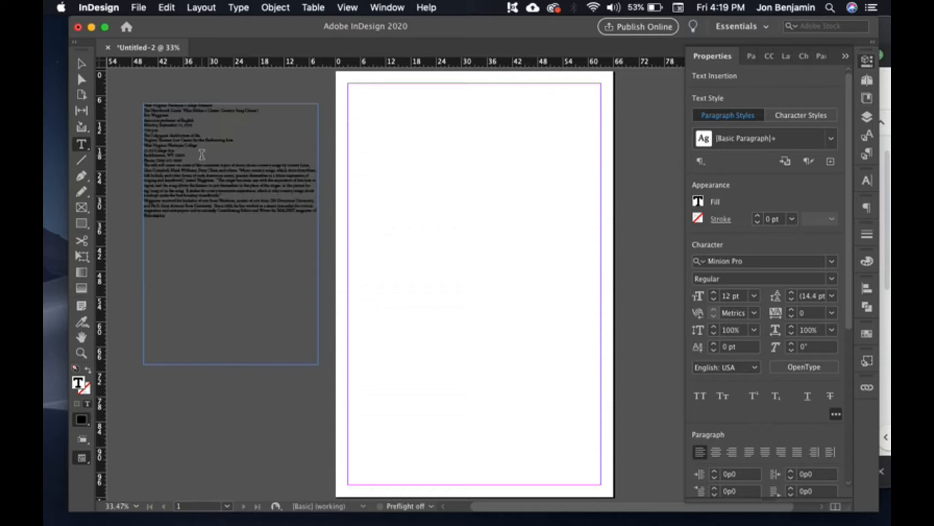
click(181, 234)
drag(216, 236, 92, 83)
click(258, 228)
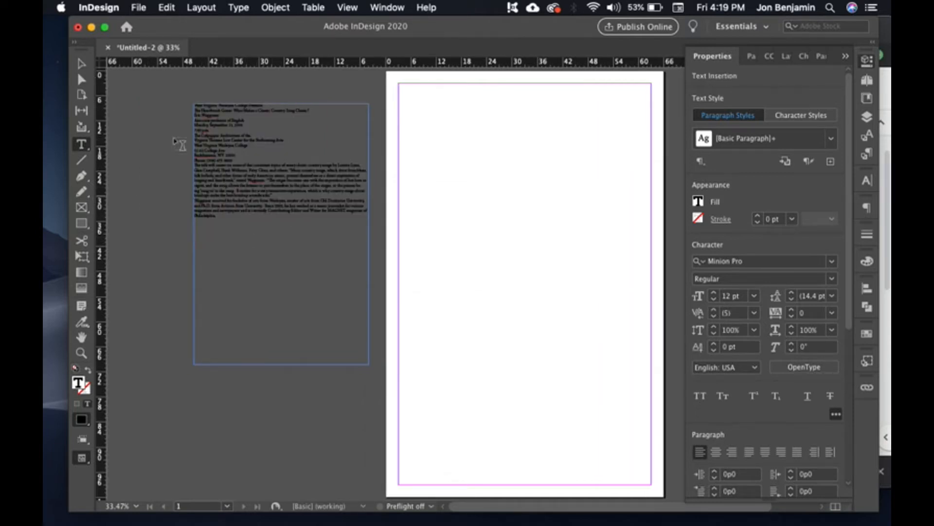
click(81, 63)
click(413, 239)
drag(485, 253, 434, 262)
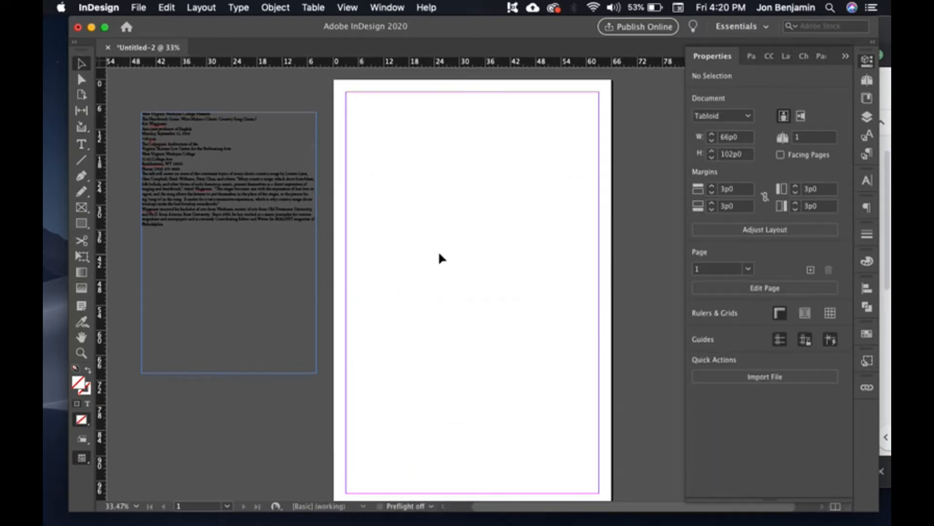
Step: Enlarge all the text in the pasteboard frame to 24 pt
click(179, 224)
double_click(172, 225)
key(super+a)
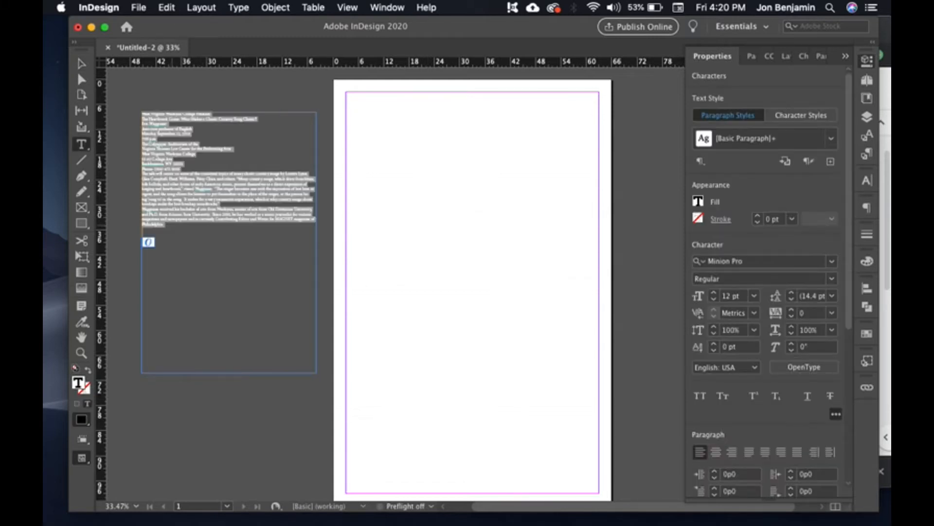
key(super+shift+period)
key(super+shift+period)
key(super+shift+period)
key(super+shift+period)
key(super+shift+period)
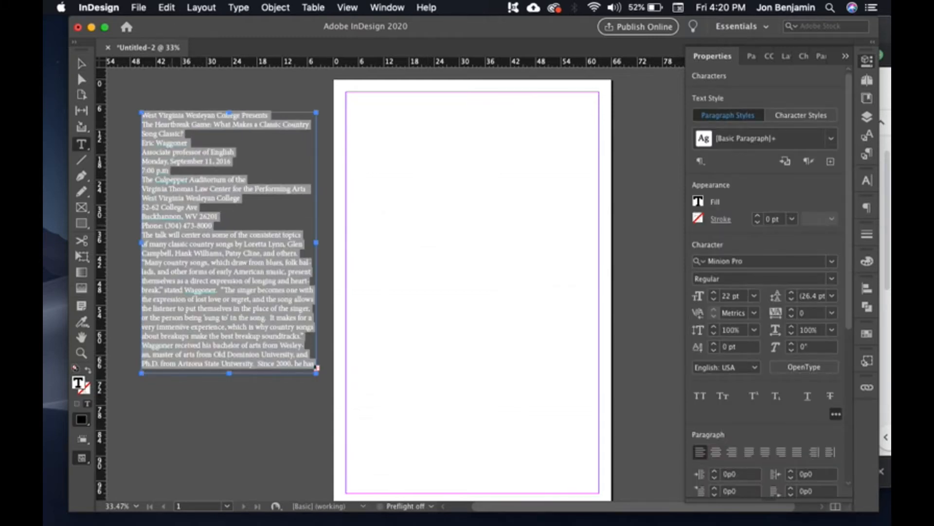
key(super+shift+period)
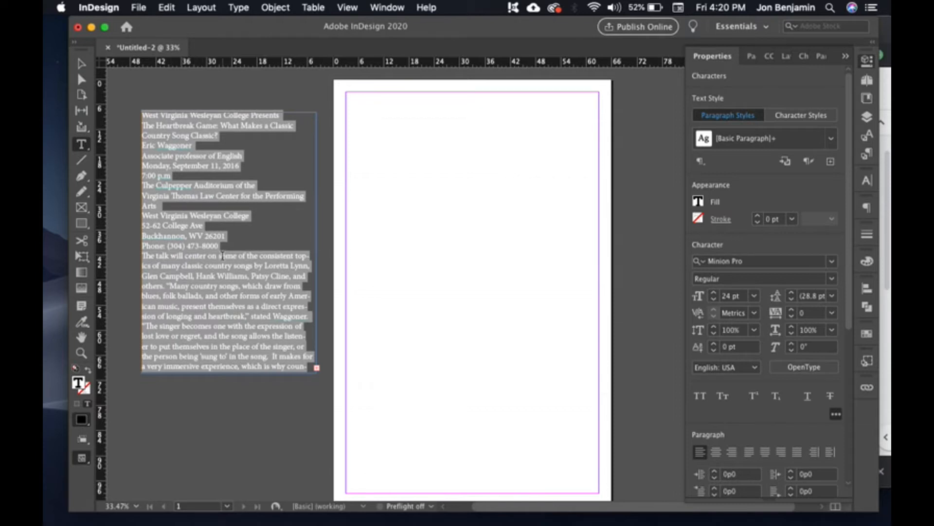
Step: Fit the text frame to its content to take in the overset text, and deselect it
click(256, 152)
drag(218, 136, 142, 128)
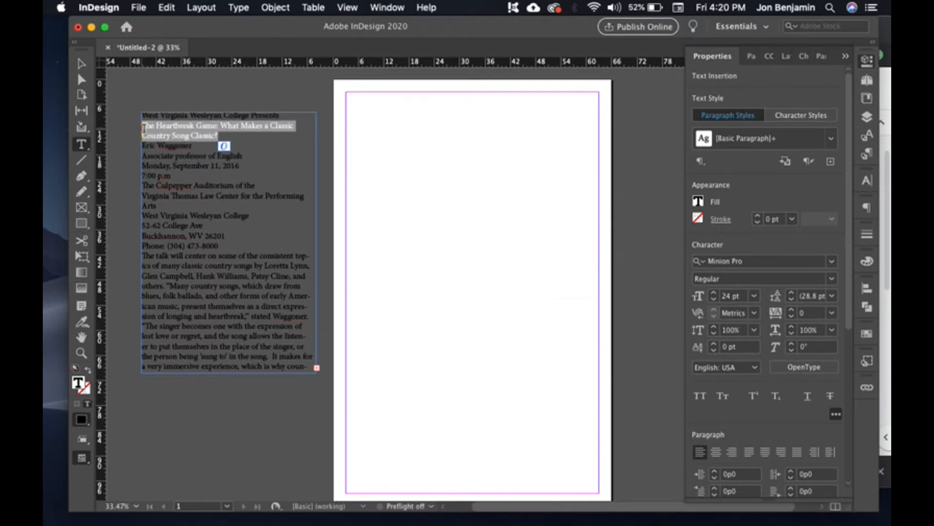
click(287, 346)
key(super+alt+c)
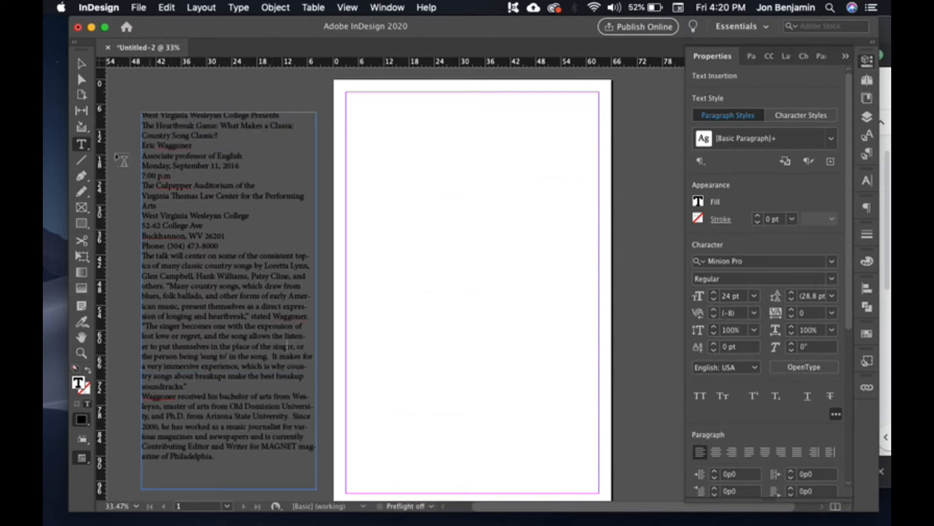
click(81, 63)
click(191, 99)
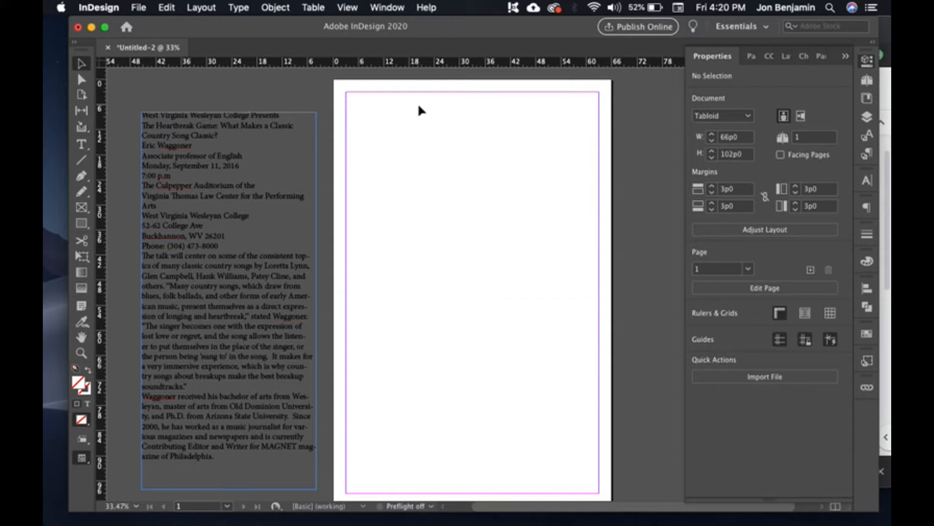
Step: Move the text frame to about X -49p0, Y 2p7.2 on the pasteboard and widen it to about 45p9.6
drag(241, 300, 226, 279)
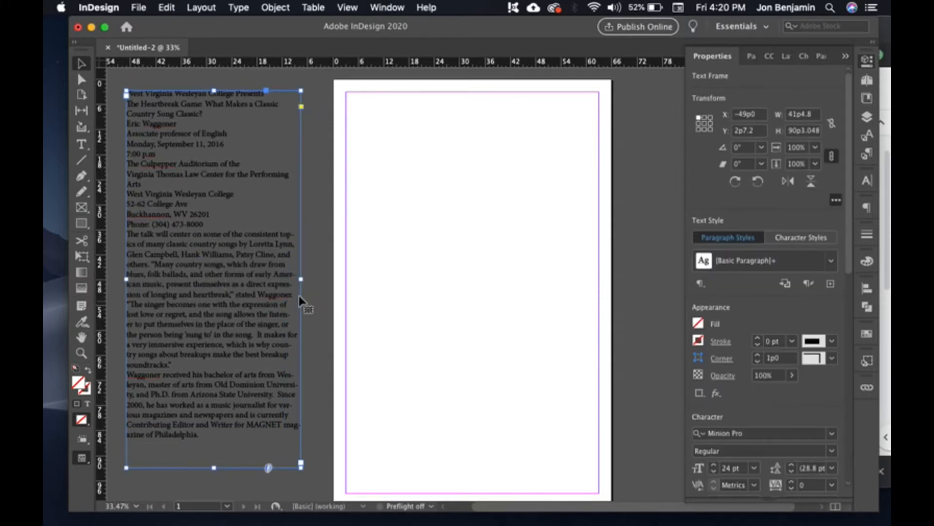
drag(301, 278, 319, 279)
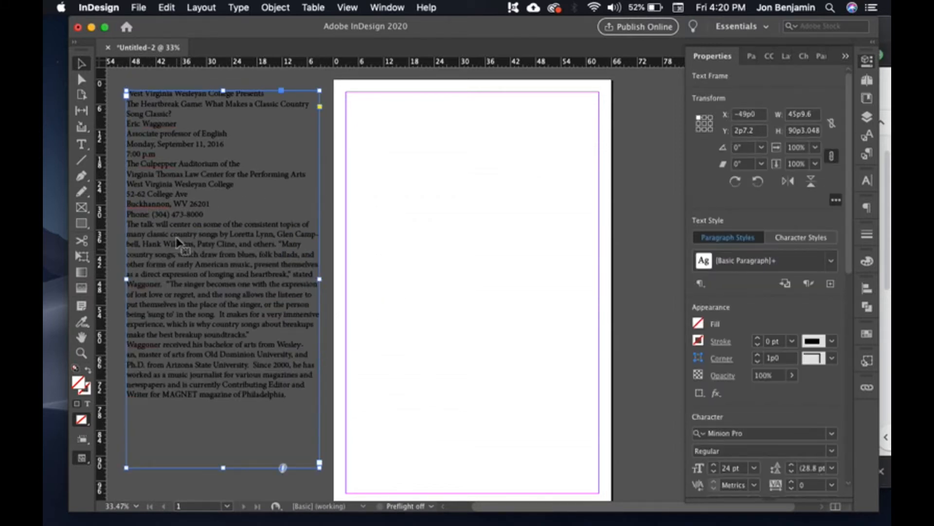
triple_click(152, 125)
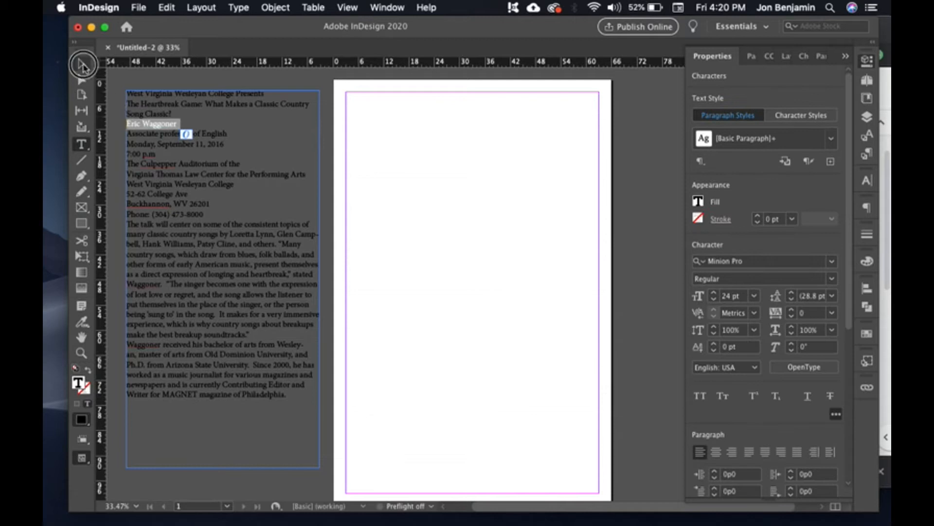
click(82, 65)
Step: Switch to Chrome and open the Pexels stock photo site in a new tab through a web search for pexels
key(super+Tab)
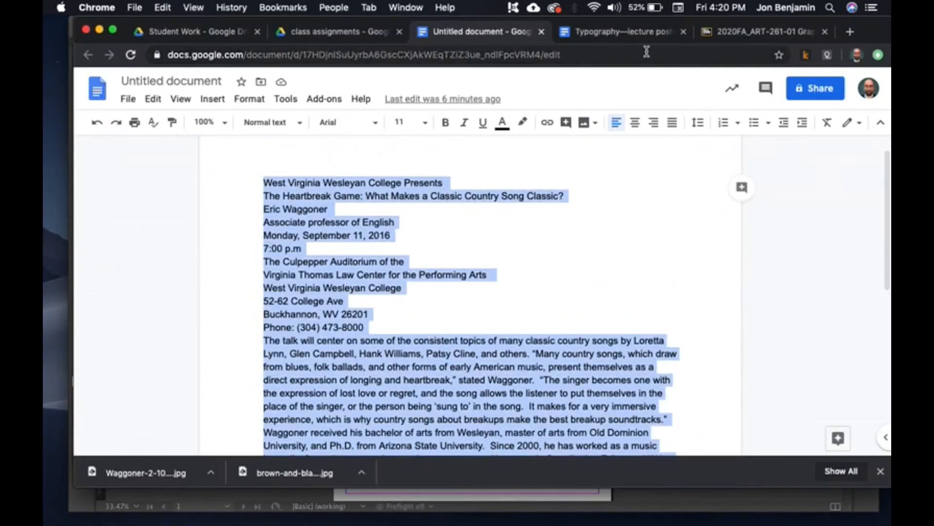
click(858, 34)
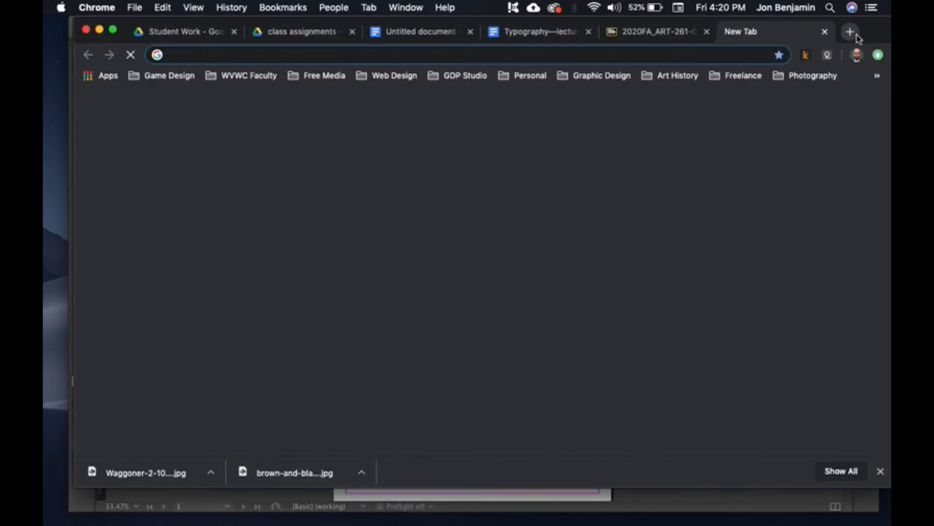
text(pexels)
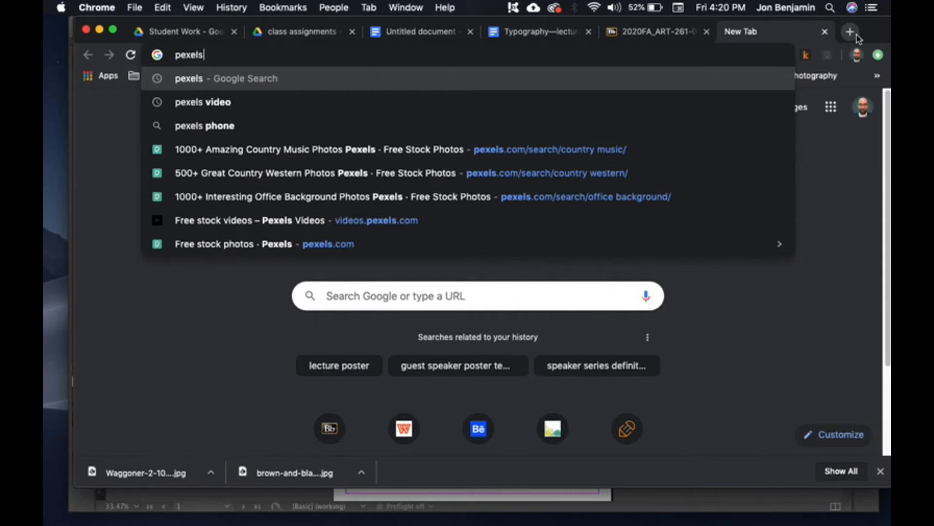
key(Return)
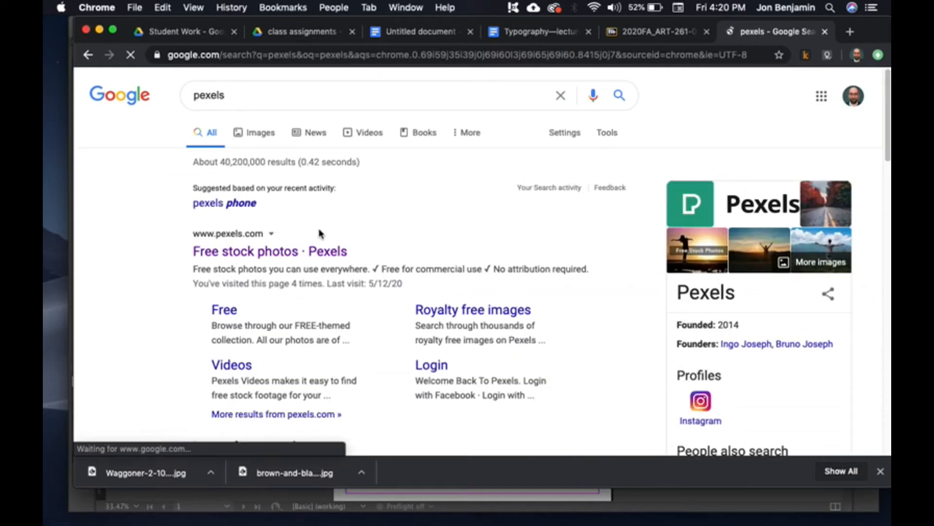
click(292, 256)
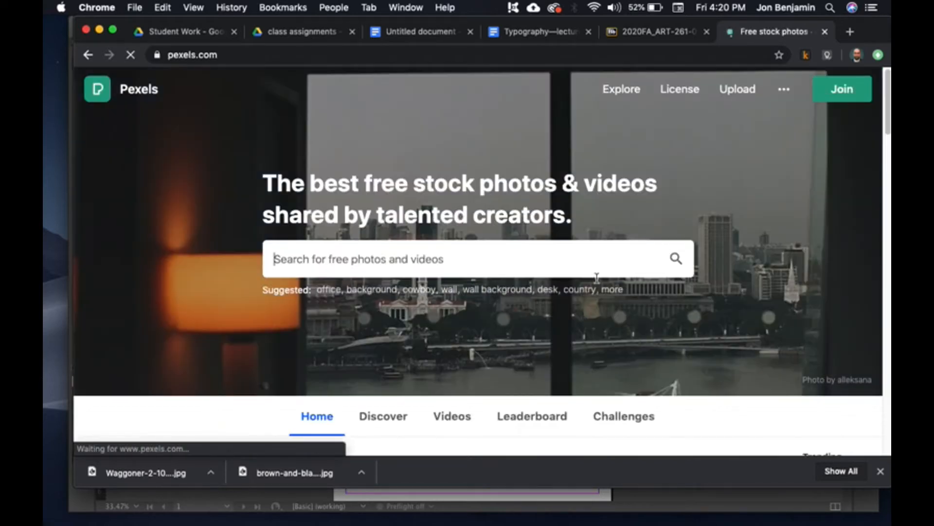
Step: Search Pexels for "country music" and browse the photo results for poster imagery
text(cou)
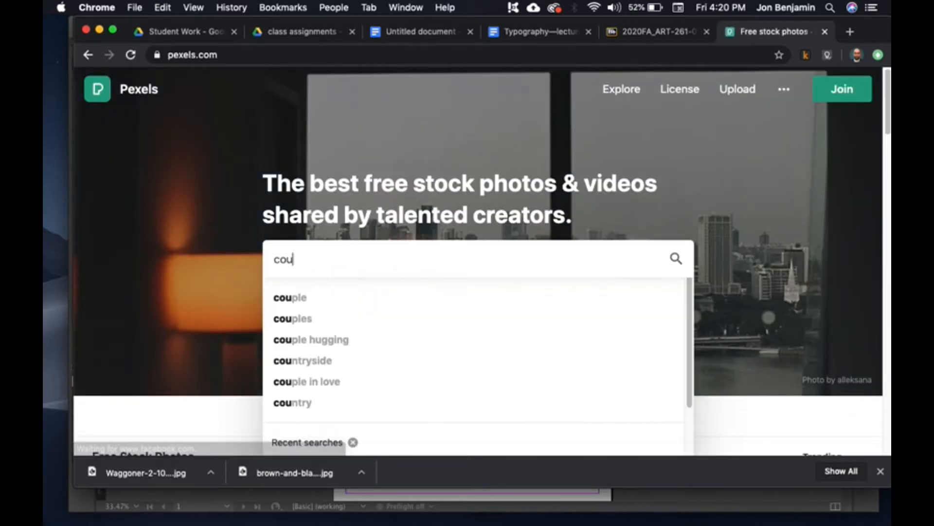
text(ntry music)
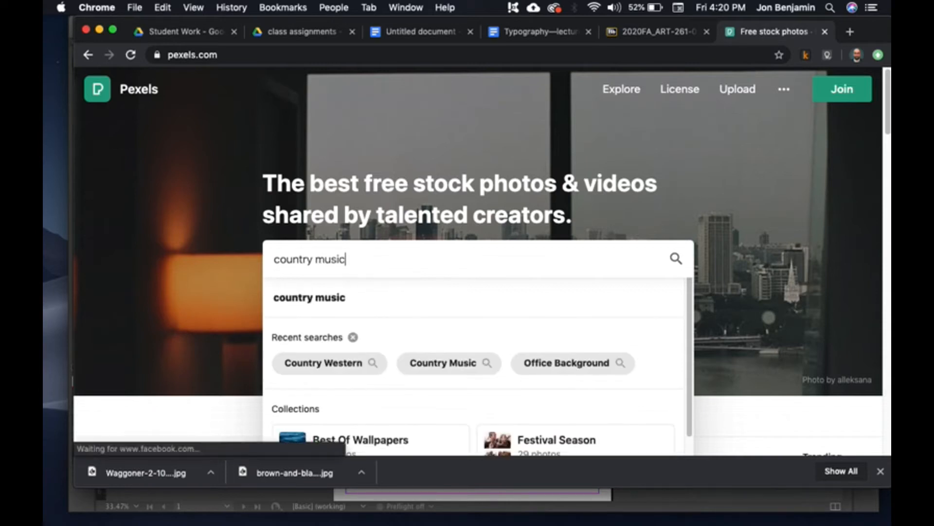
key(Return)
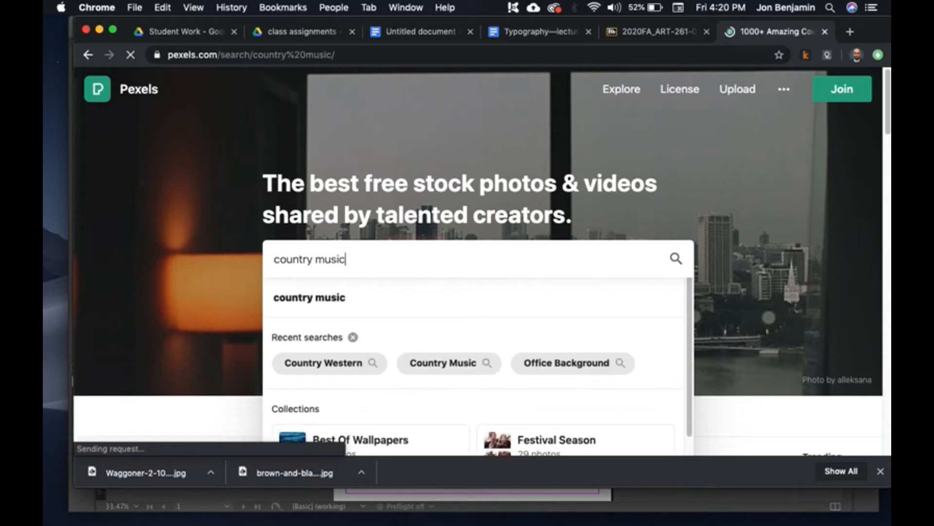
scroll(647, 392, down, 4)
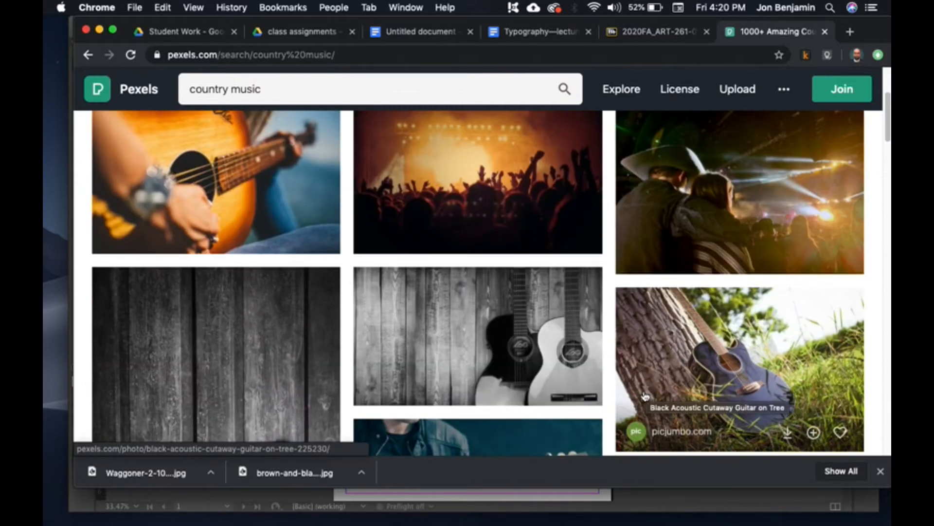
scroll(644, 393, down, 3)
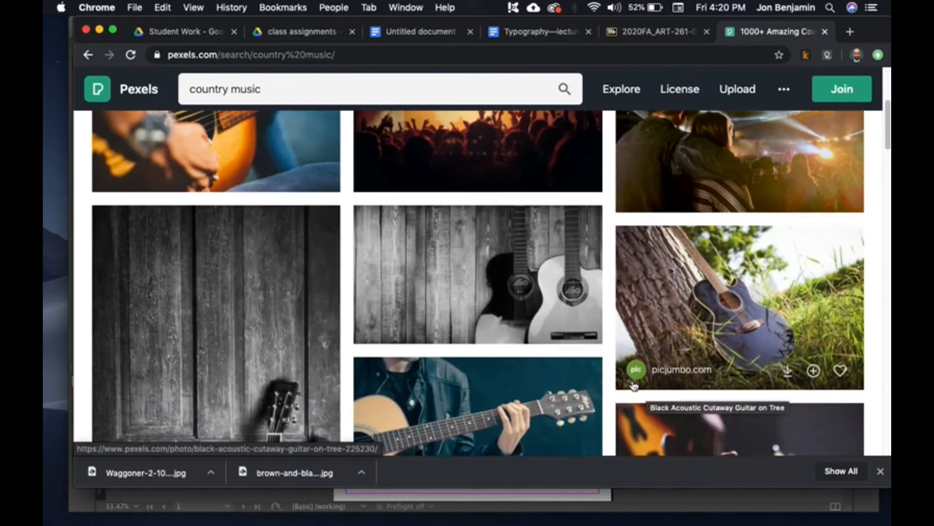
scroll(631, 391, down, 8)
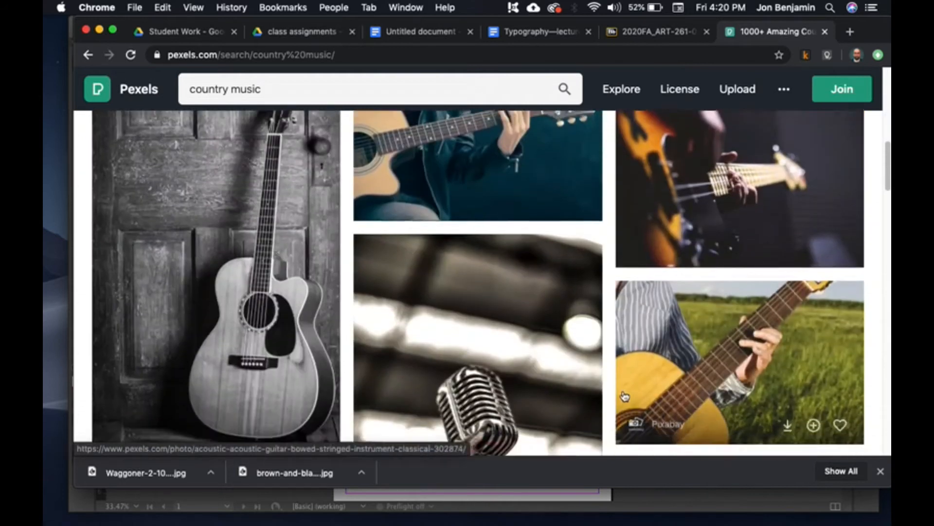
scroll(223, 252, down, 1)
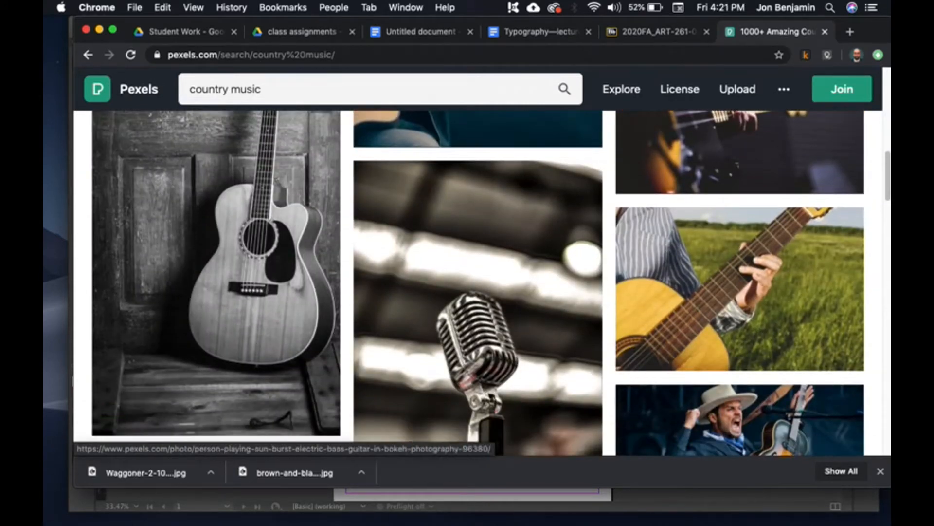
Step: Search the web for the lecturer's name in a new tab and browse the image results
click(850, 33)
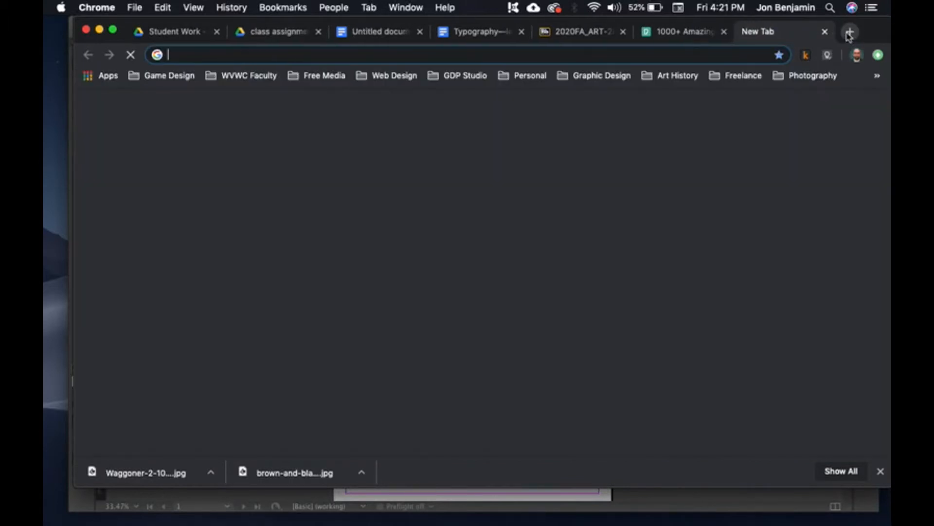
text(eric)
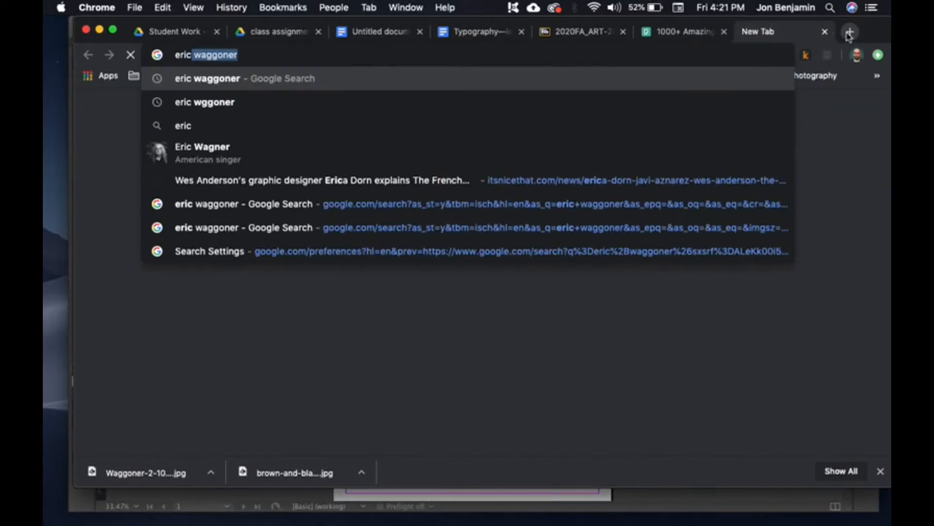
key(Return)
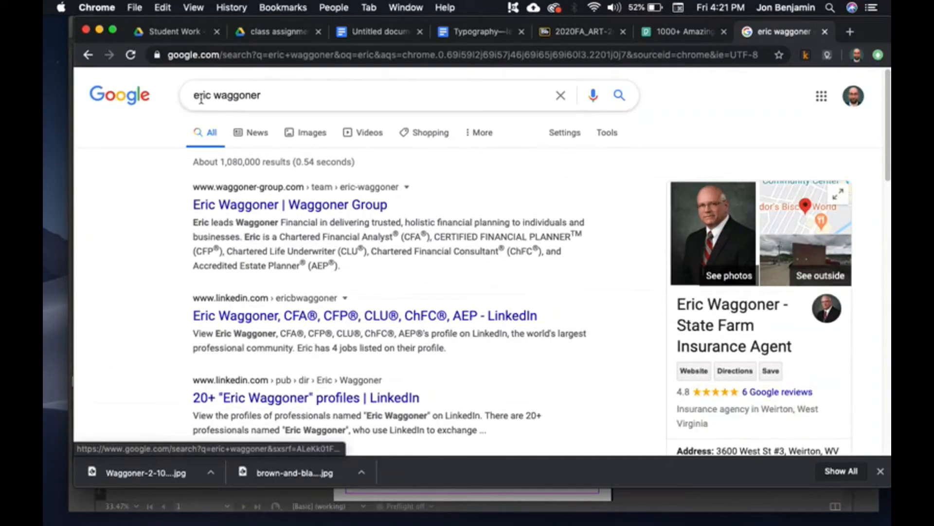
click(310, 133)
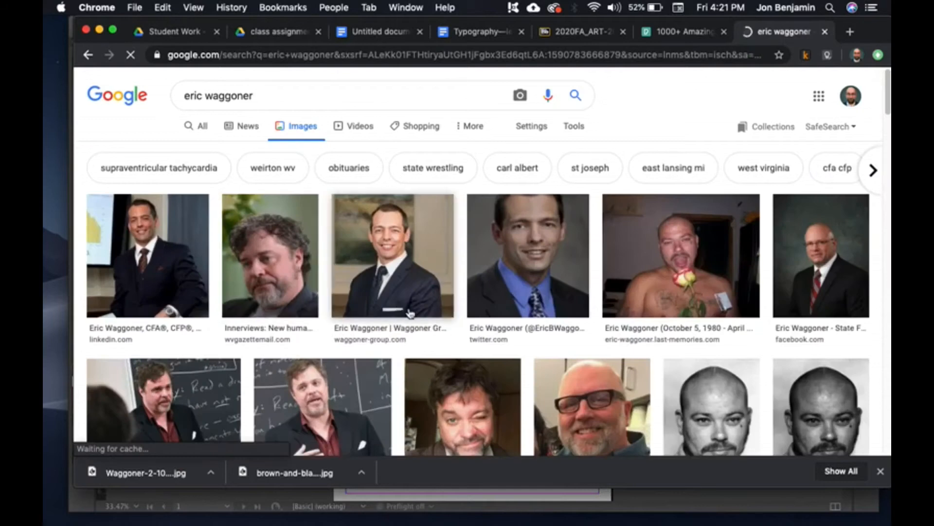
scroll(302, 335, down, 4)
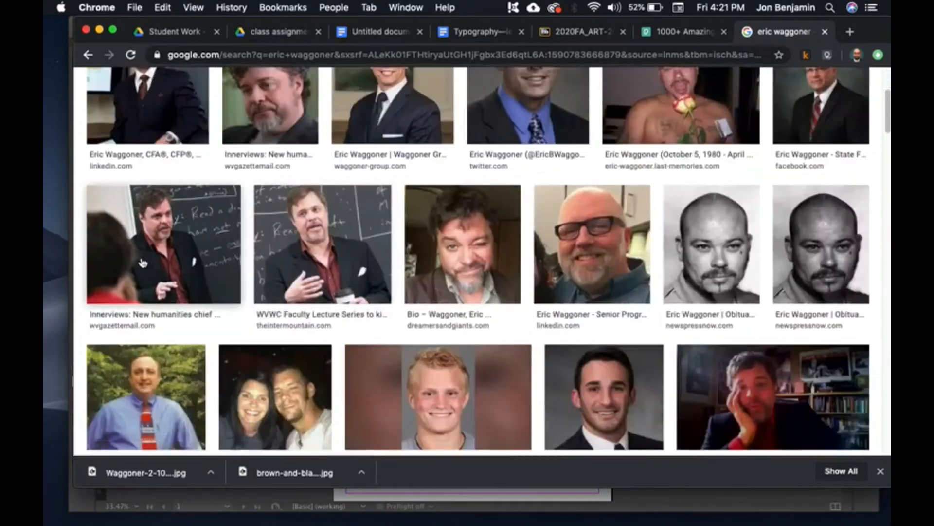
Step: Open the lecturer's blackboard photo from the "WVWC Faculty Lecture Series to kick off" article at full size in a new tab
click(324, 250)
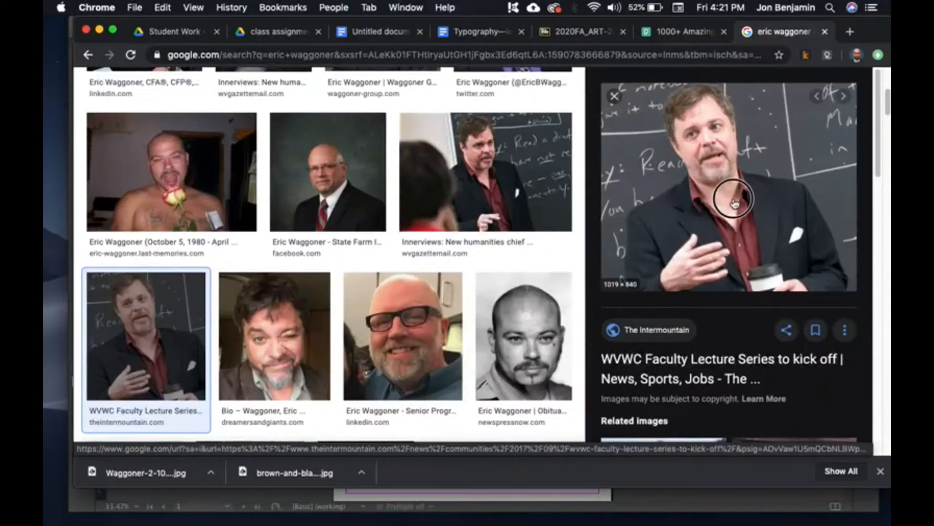
click(722, 262)
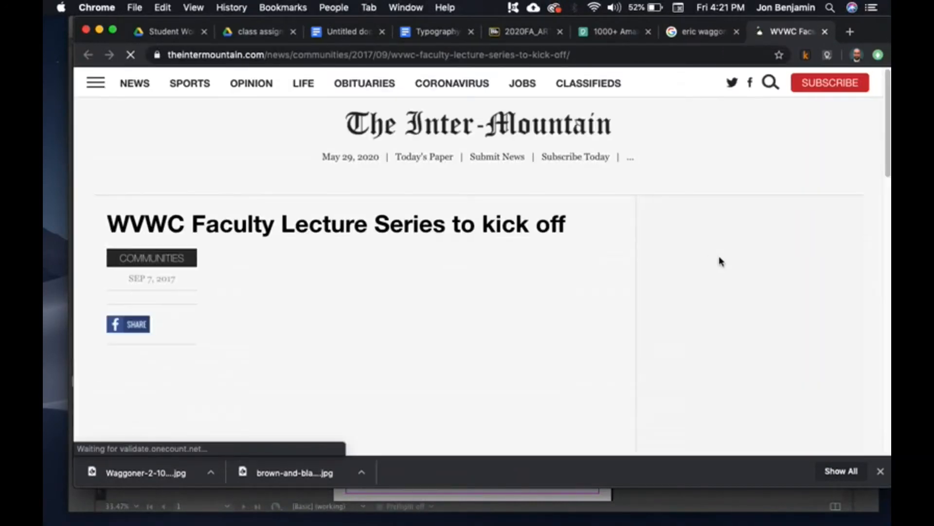
right_click(422, 274)
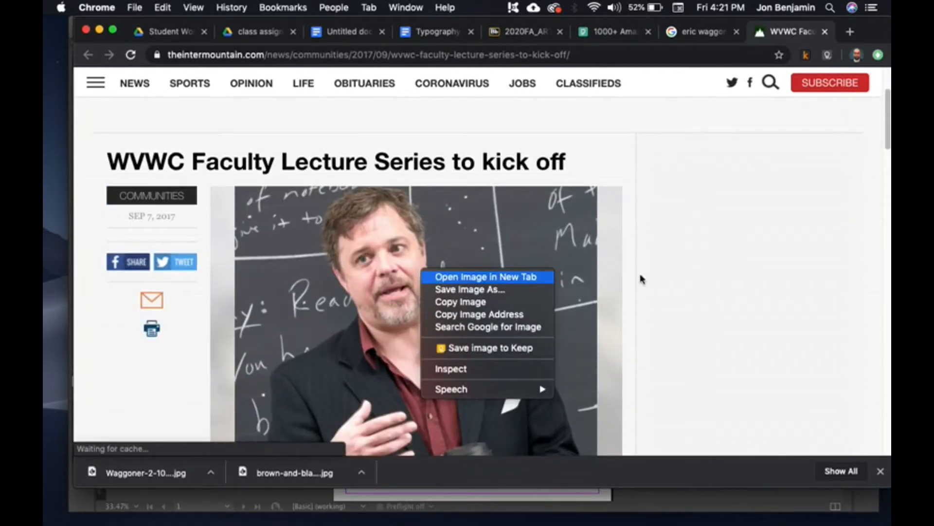
click(805, 35)
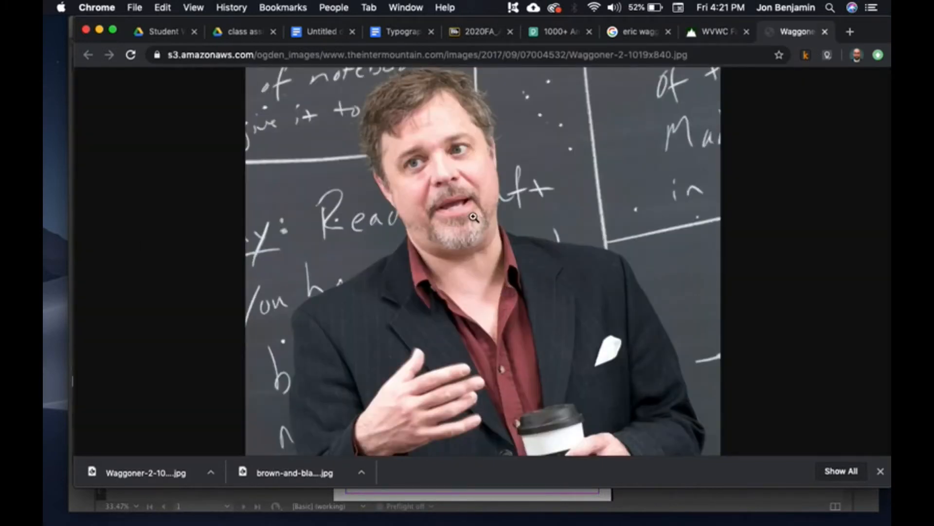
Step: Save the full-size lecturer photo to the Desktop as a JPEG image
right_click(390, 211)
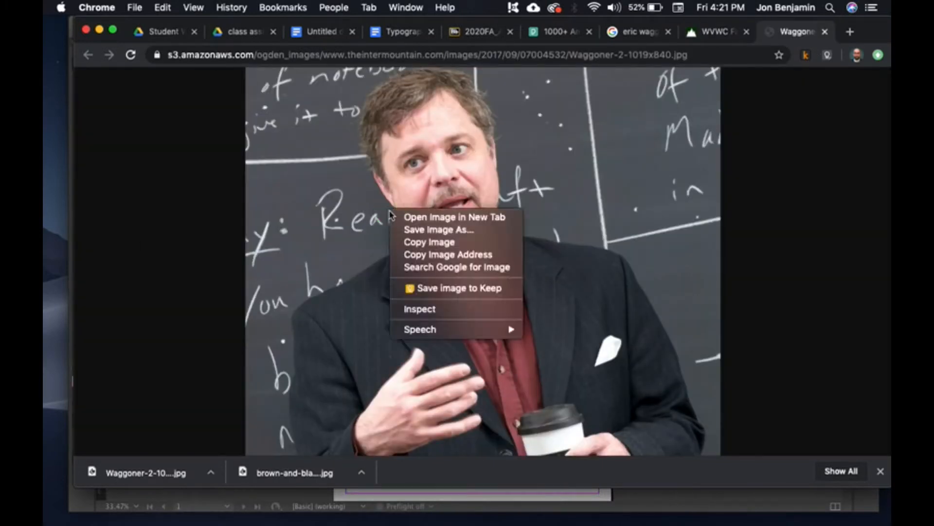
click(512, 248)
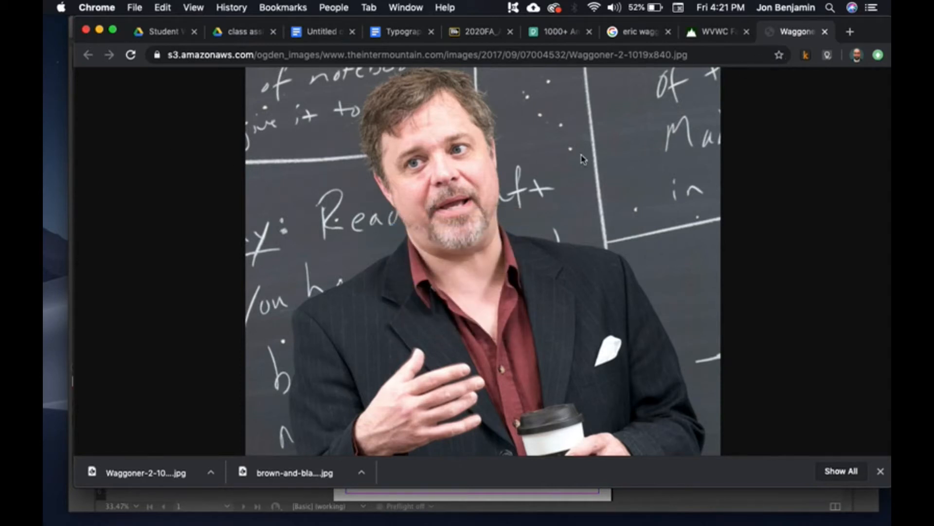
key(super+s)
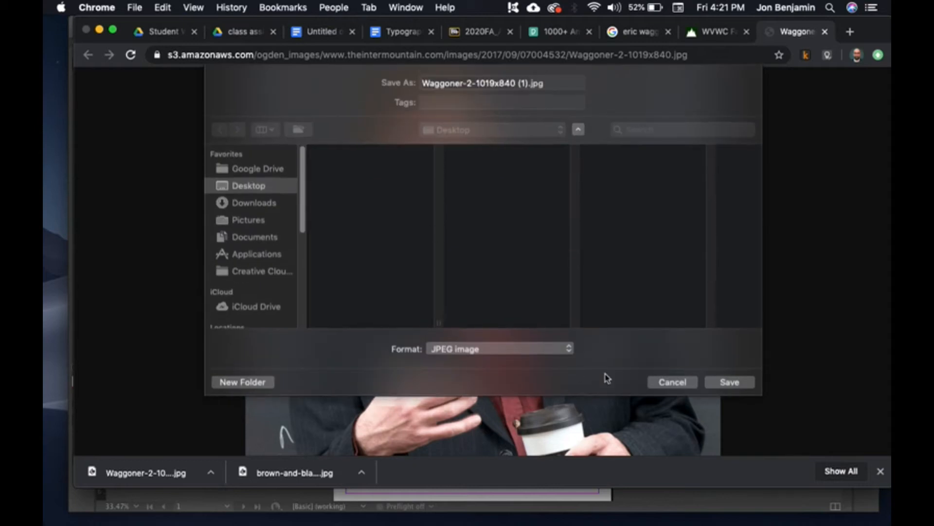
click(728, 382)
Step: Switch to InDesign and place the saved lecturer photo on the poster page at about X 10p4.8, Y 22p7.2, leaving it deselected
key(super+Tab)
key(super+Tab)
key(super+shift+Tab)
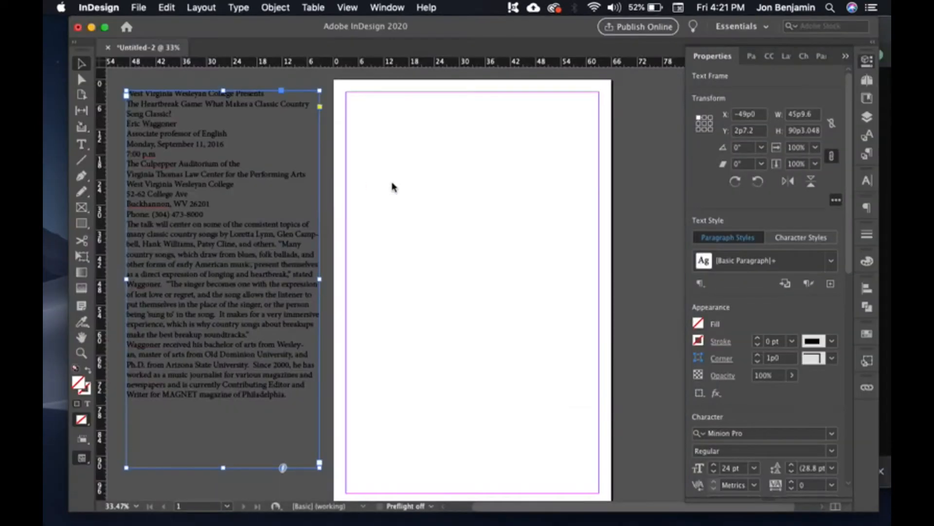
click(322, 108)
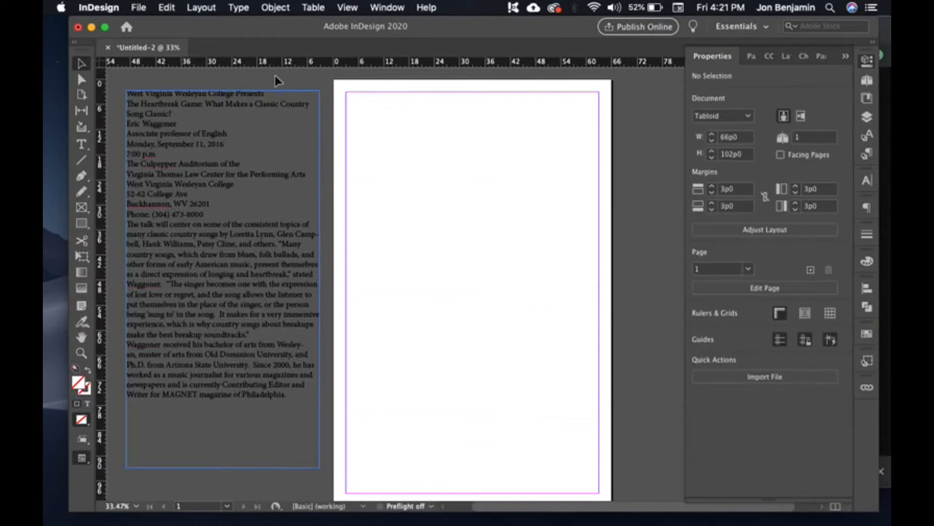
click(139, 9)
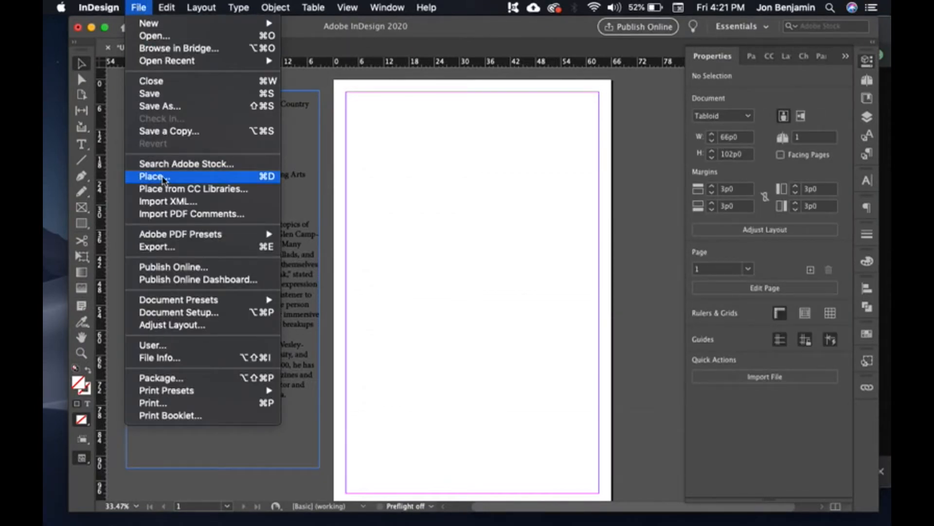
click(423, 194)
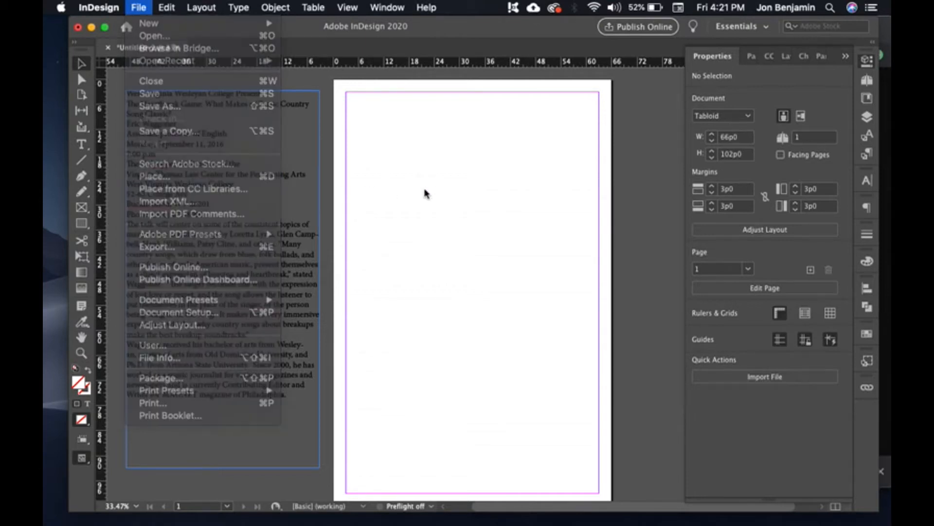
click(139, 7)
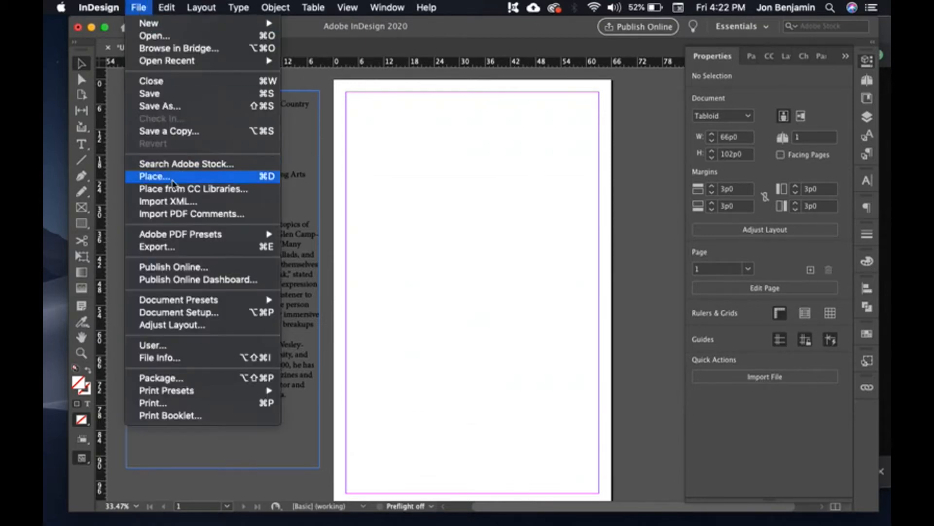
click(153, 176)
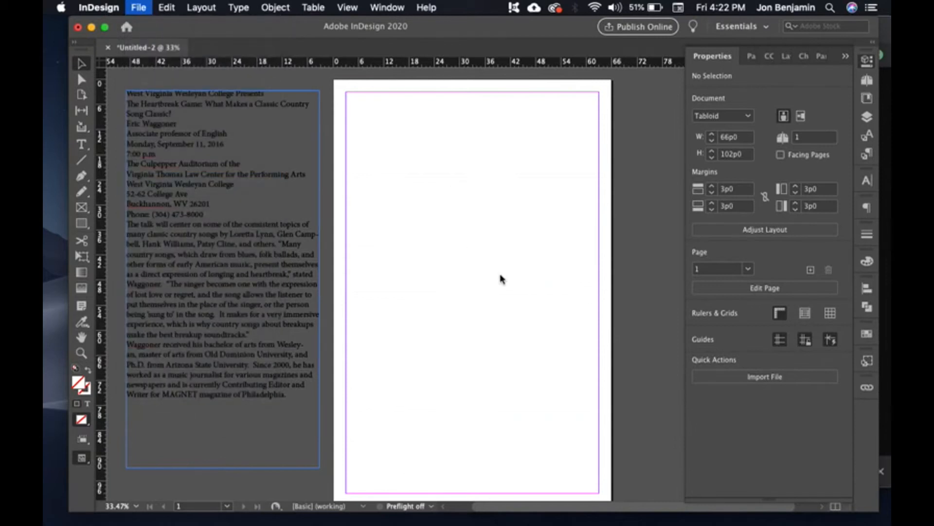
click(773, 397)
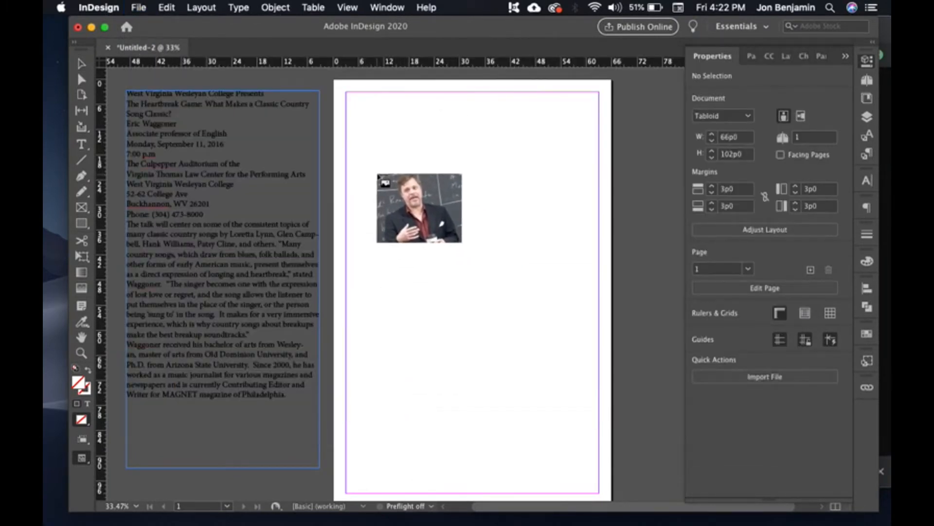
click(379, 175)
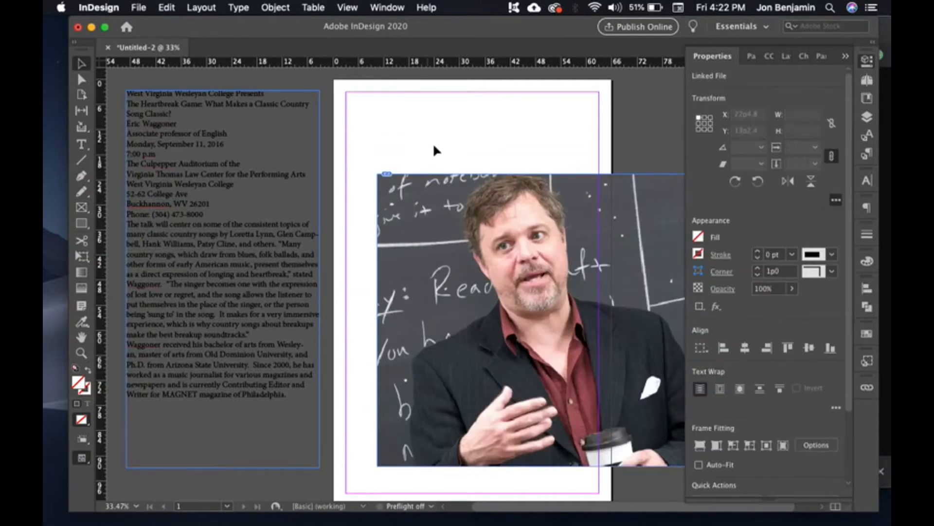
click(464, 124)
click(555, 320)
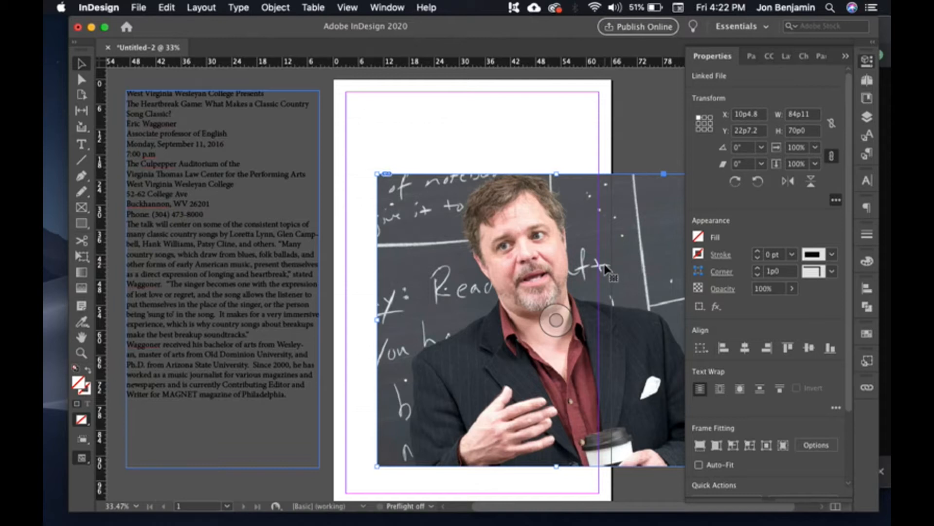
click(123, 95)
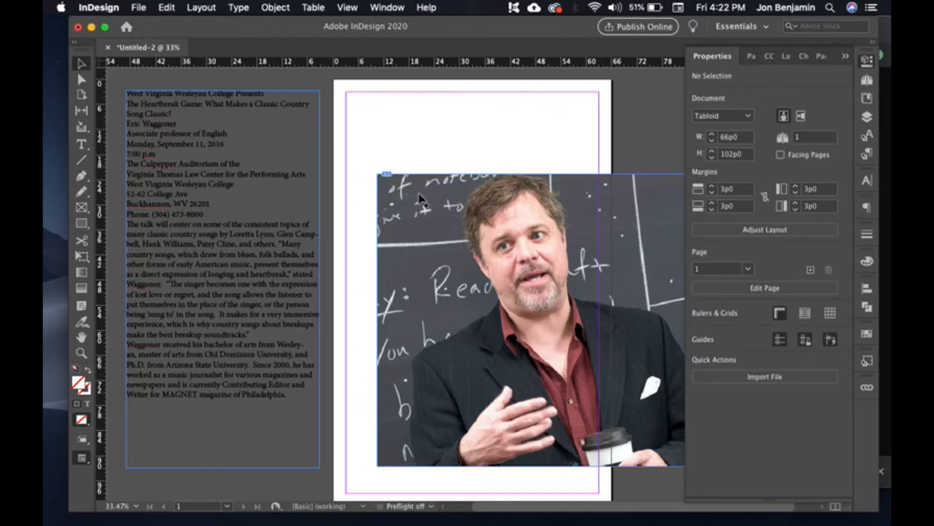
Step: Move the photo to about X -18p0, Y 14p0 and try resizing only its frame to about 32p7.2 by 26p9.6
drag(587, 282, 416, 285)
drag(477, 267, 513, 218)
drag(615, 139, 394, 318)
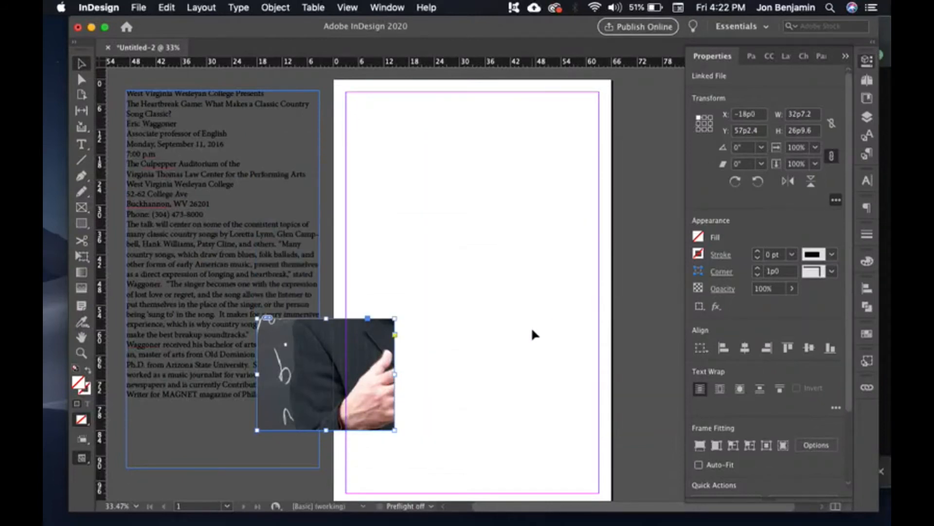
key(super+z)
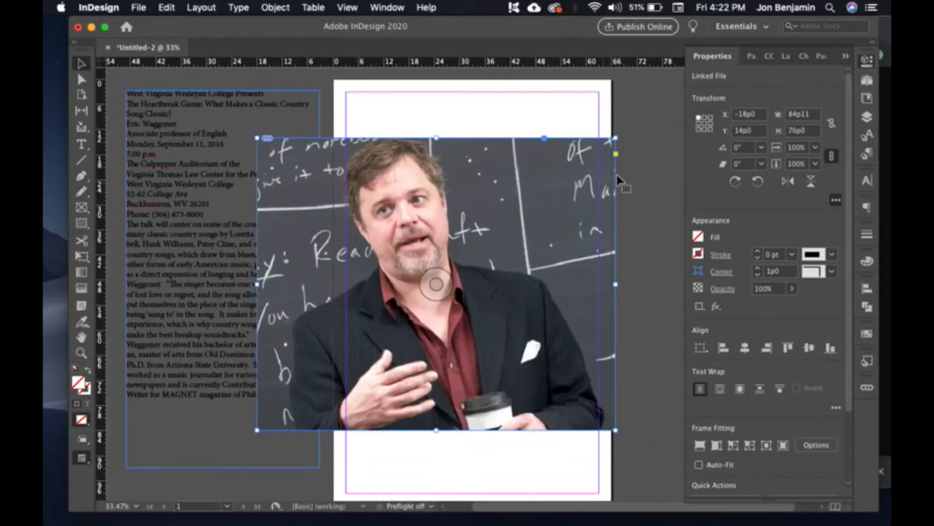
Step: Move the photo to about X -6p0, Y 19p2.4 and try resizing only its frame to about 13p4.8 by 18p0
drag(527, 184, 578, 205)
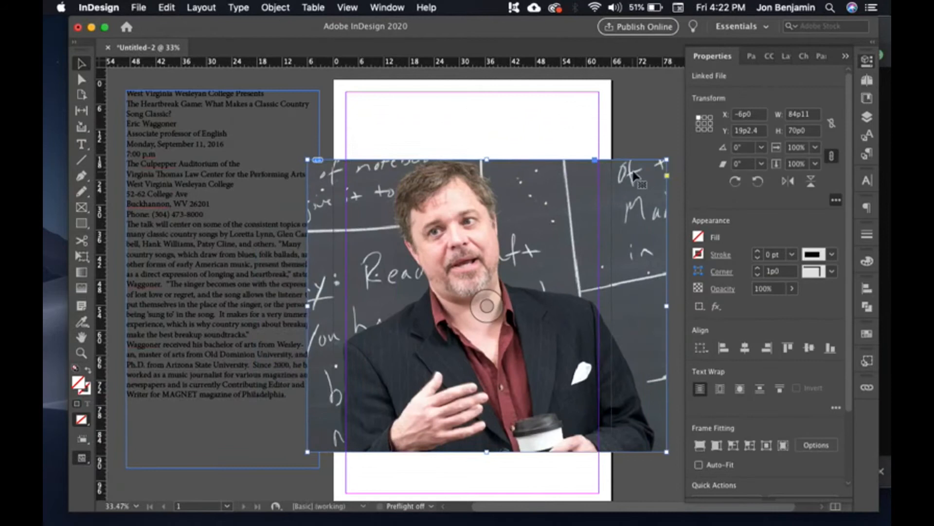
drag(667, 158, 365, 376)
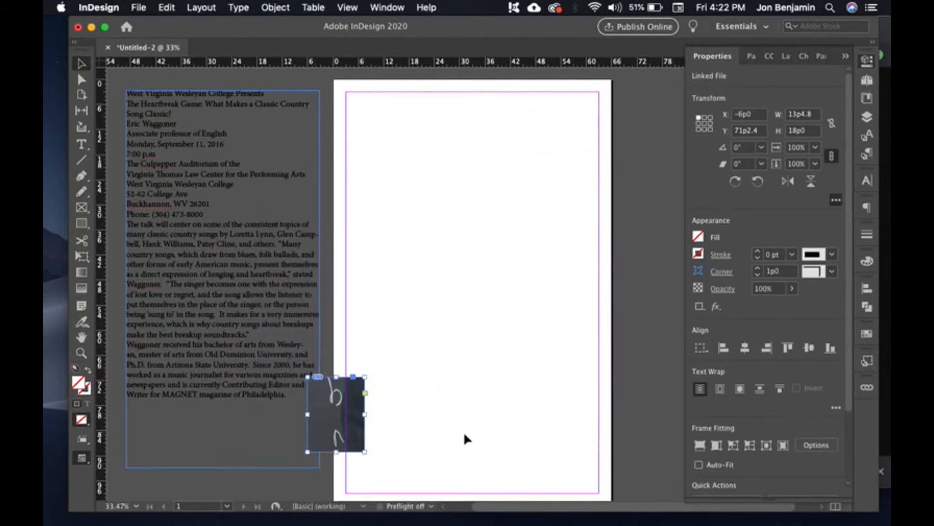
key(super+z)
Step: Move the photo to about X -18p11, Y 13p2.4 and try scaling it disproportionately with Free Transform to about 46p8.6 by 11p7.2
drag(555, 277, 542, 204)
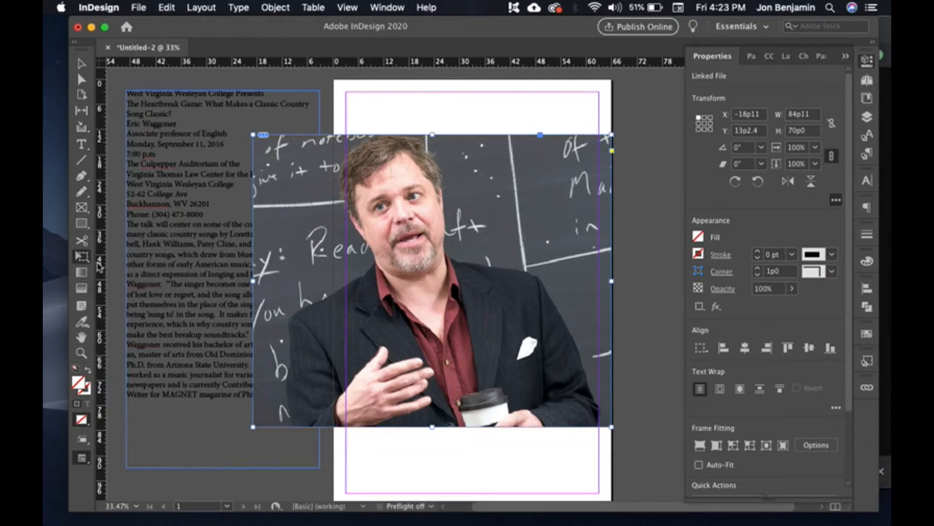
click(85, 256)
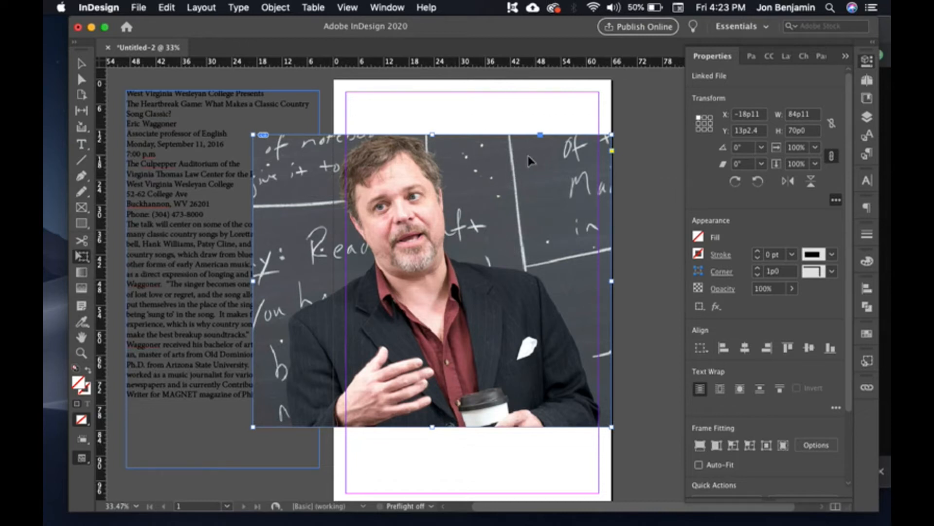
drag(612, 134, 551, 219)
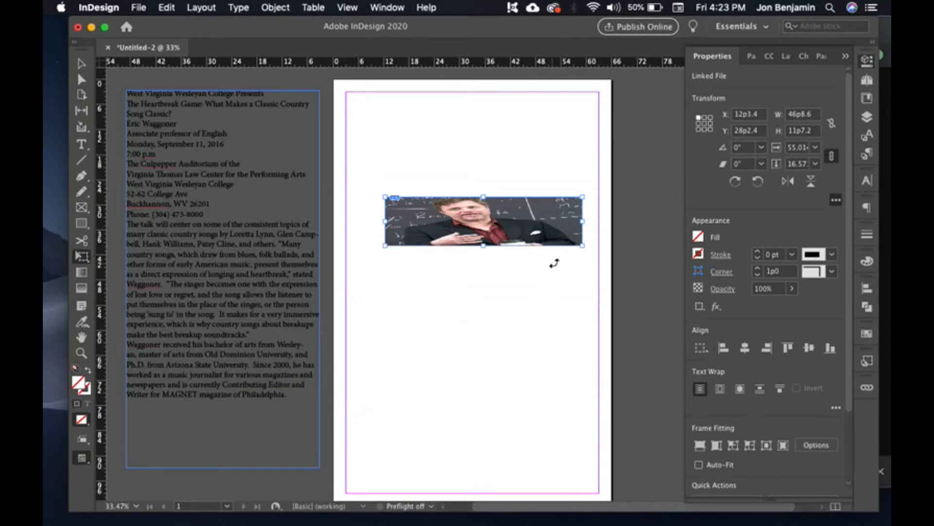
key(super+z)
key(super+z)
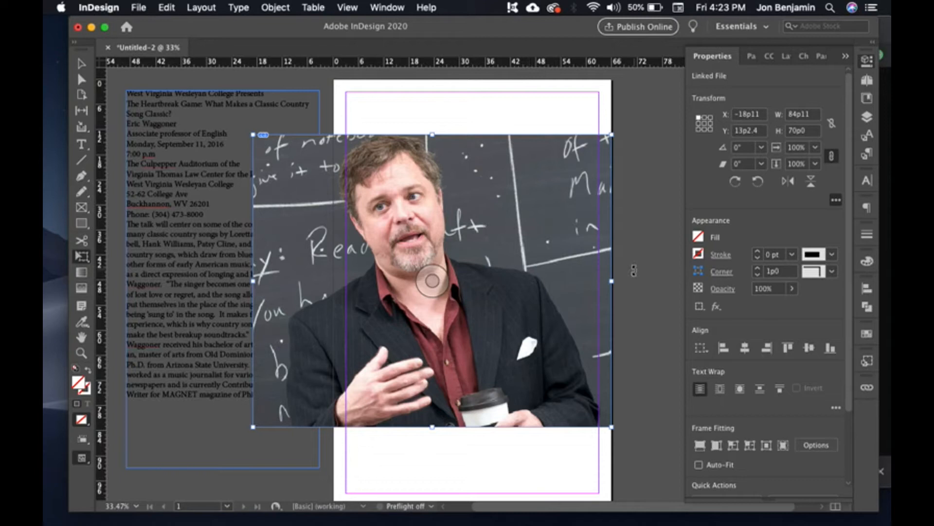
Step: Move the photo to about X -11p4.8, Y 14p0 with the Selection tool
click(653, 271)
drag(520, 257, 552, 262)
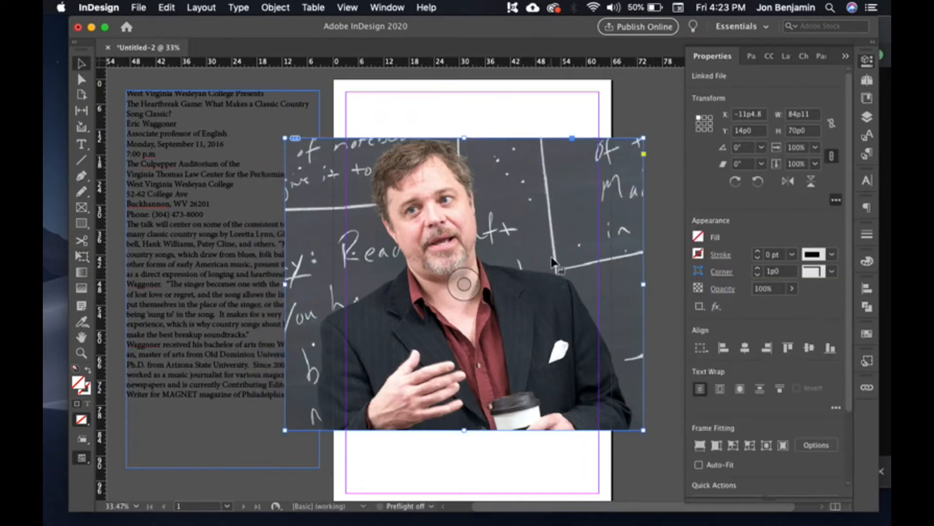
Step: Try scaling the photo with Free Transform to about 13p2.4 by 27p0 and moving it onto the page
click(82, 257)
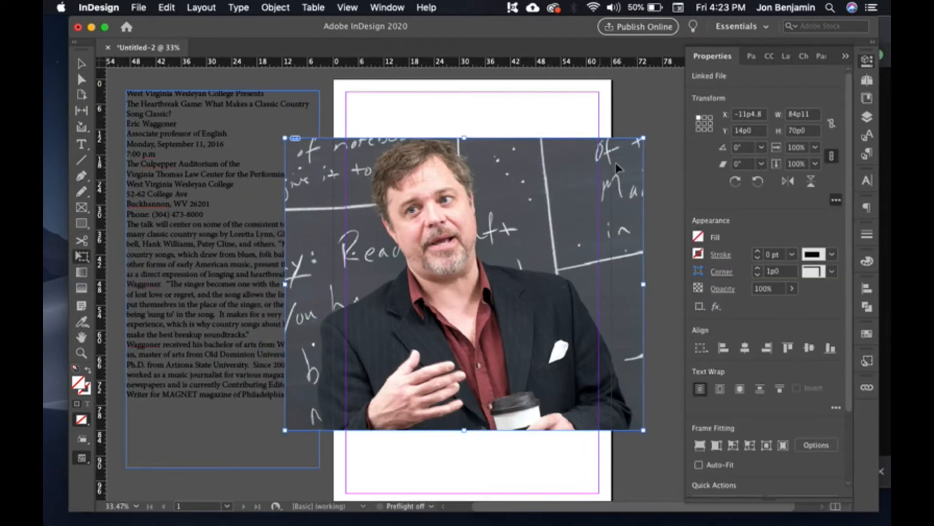
drag(646, 134, 341, 317)
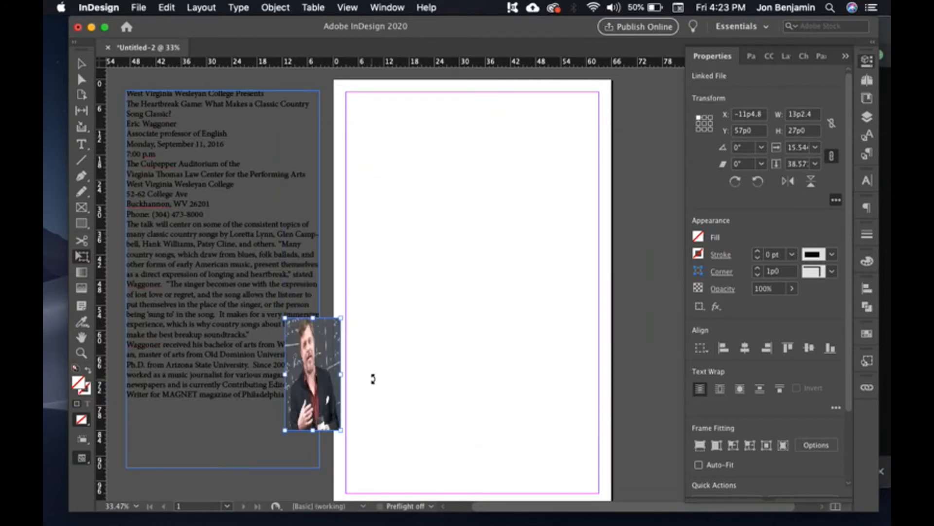
key(v)
drag(318, 392, 438, 290)
key(super+z)
key(super+z)
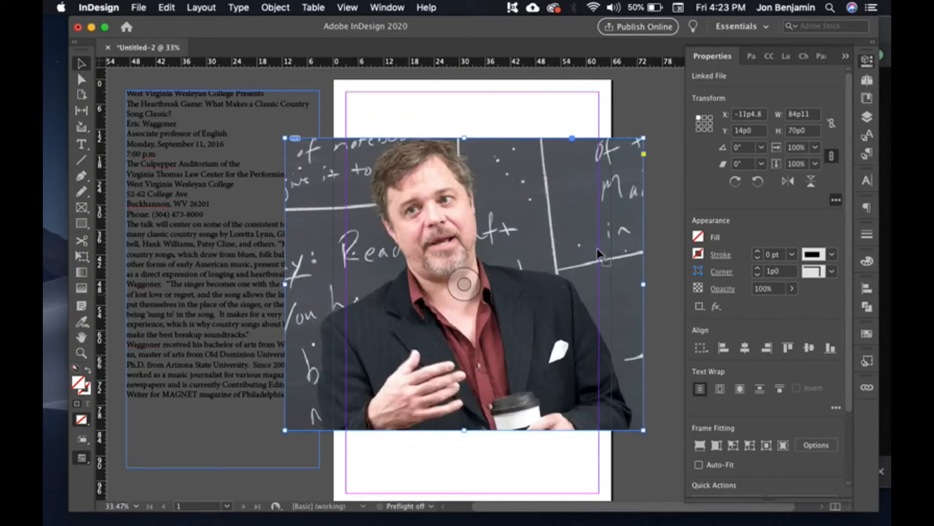
Step: Scale the lecturer's photo proportionally with Free Transform to about 26p2.7 by 21p7.4
click(665, 177)
key(e)
click(630, 154)
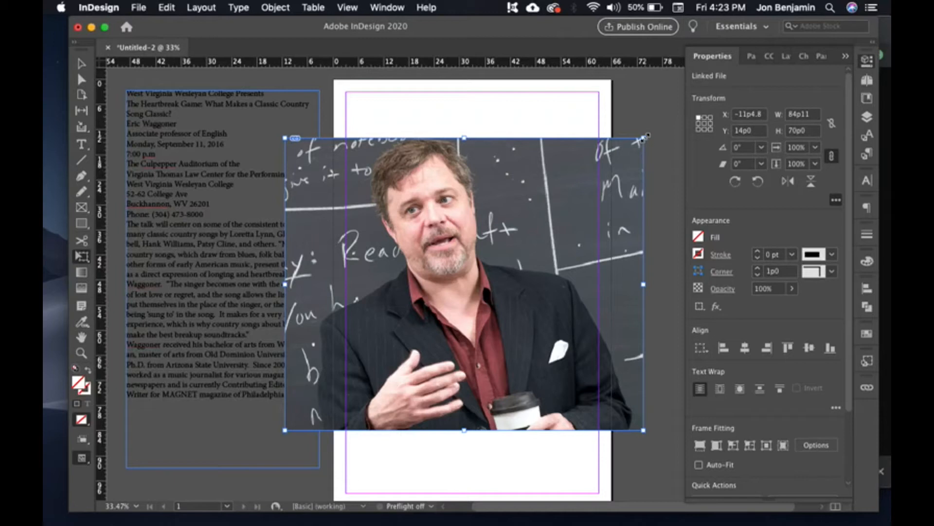
drag(647, 135, 437, 386)
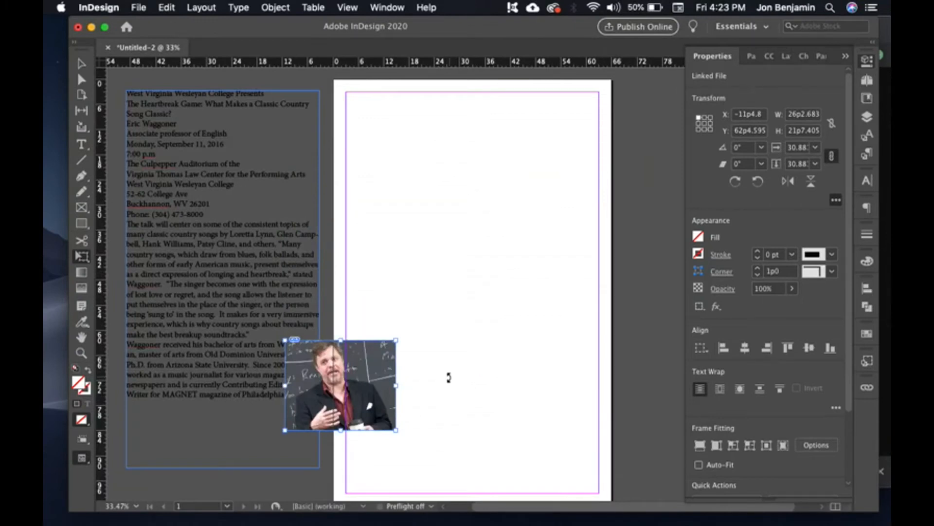
click(448, 378)
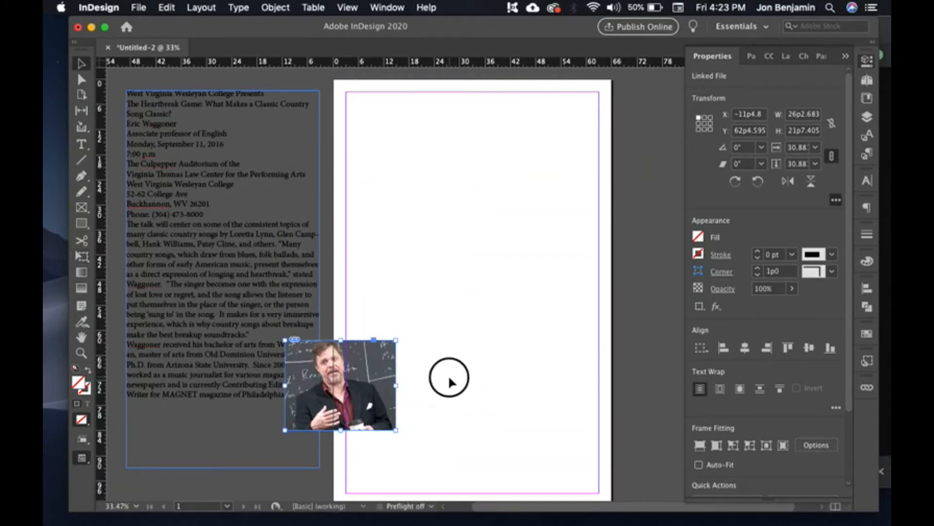
Step: Move the lecturer's photo onto the page and crop the sides of its frame to a width of 17p0
drag(375, 365, 479, 170)
drag(418, 177, 459, 171)
click(509, 297)
click(522, 203)
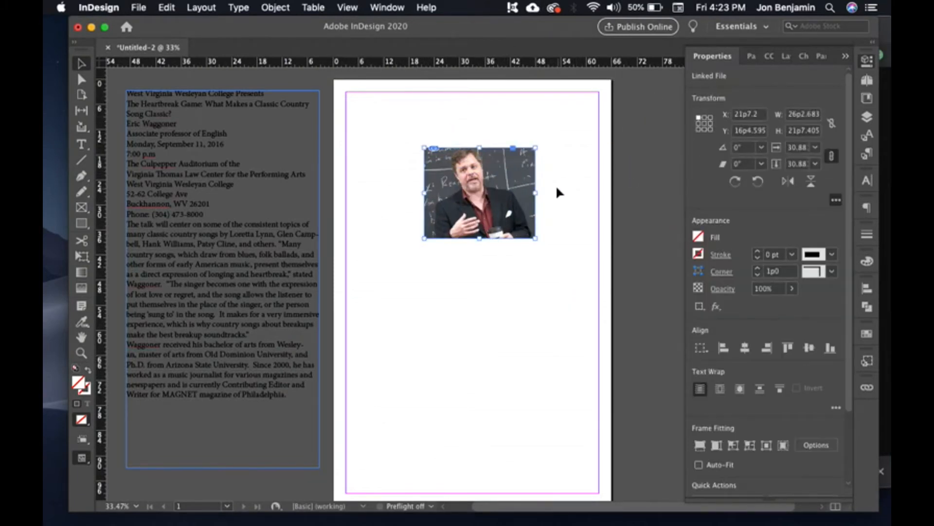
drag(535, 192, 513, 194)
drag(424, 193, 625, 186)
Step: Park the cropped photo on the pasteboard beside the page at about X 69p0, Y 10p7.2
click(495, 340)
click(569, 219)
drag(540, 318, 492, 310)
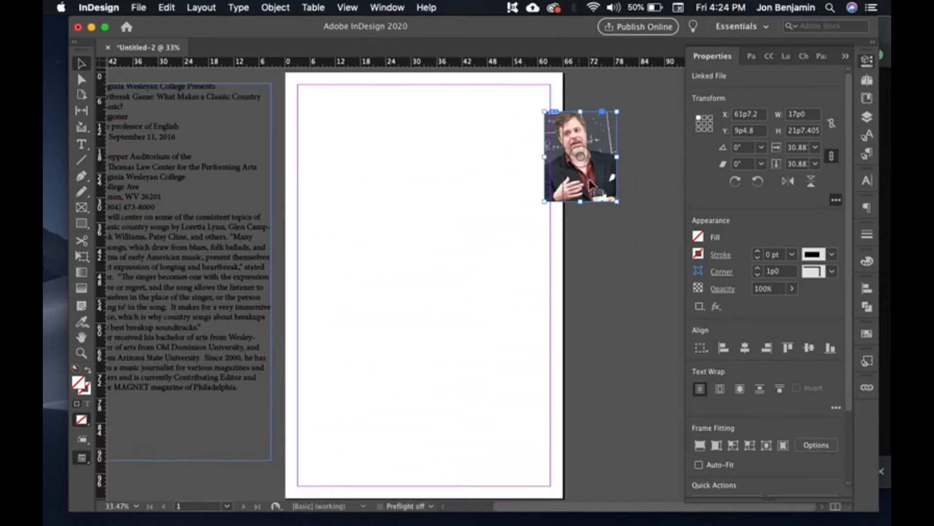
drag(596, 189, 639, 192)
drag(617, 160, 609, 158)
Step: Place brown-and-black-cut-away-acoustic-guitar-1010519.jpg from Finder's Downloads folder into the InDesign page at about X 14p0, Y 20p4.8
mouse_move(57, 36)
drag(58, 36, 261, 136)
click(429, 247)
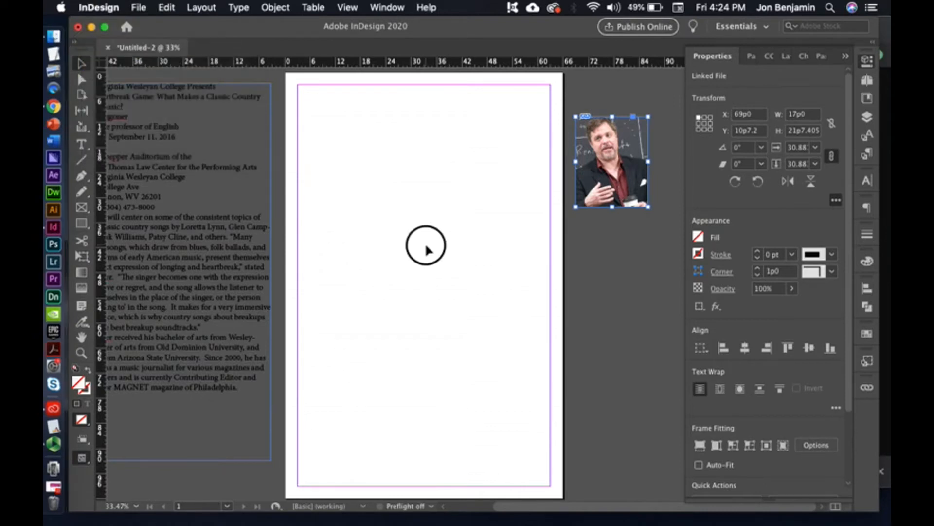
click(55, 38)
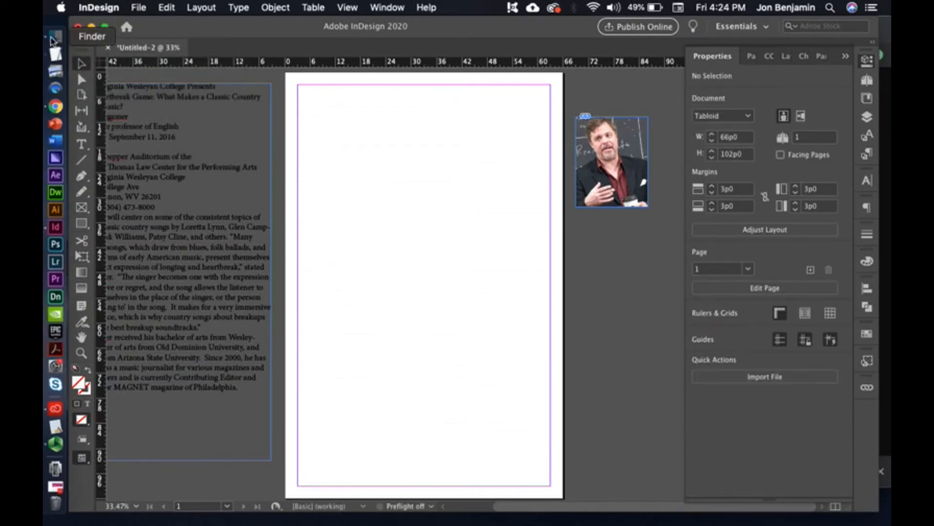
drag(559, 153, 309, 178)
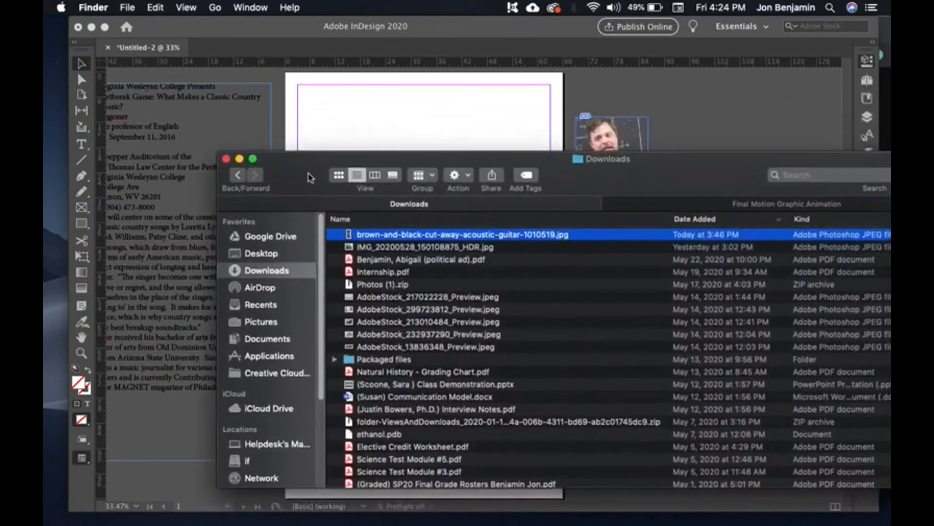
drag(380, 179, 640, 236)
drag(614, 295, 359, 172)
click(423, 257)
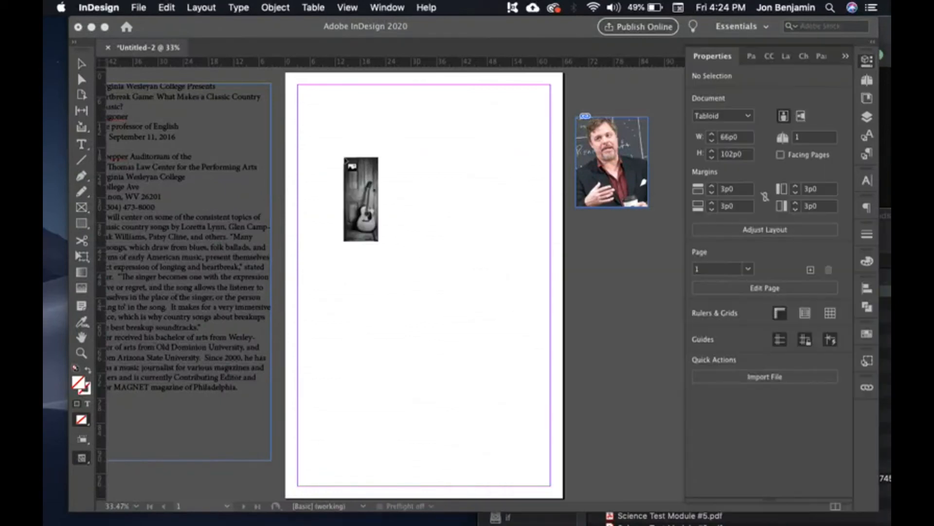
click(344, 158)
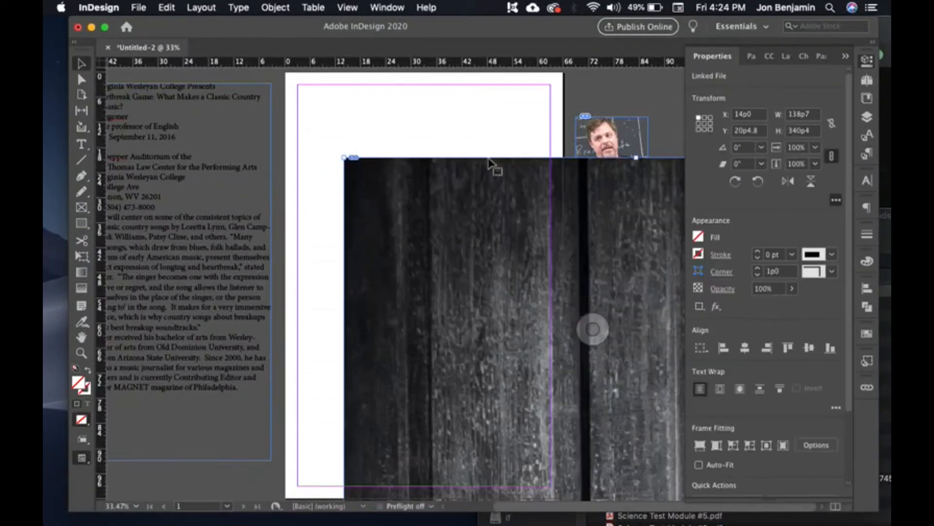
Step: Move the oversized guitar image to about X 7p7.2, Y 15p7.2
click(474, 148)
drag(487, 217, 493, 209)
key(super+minus)
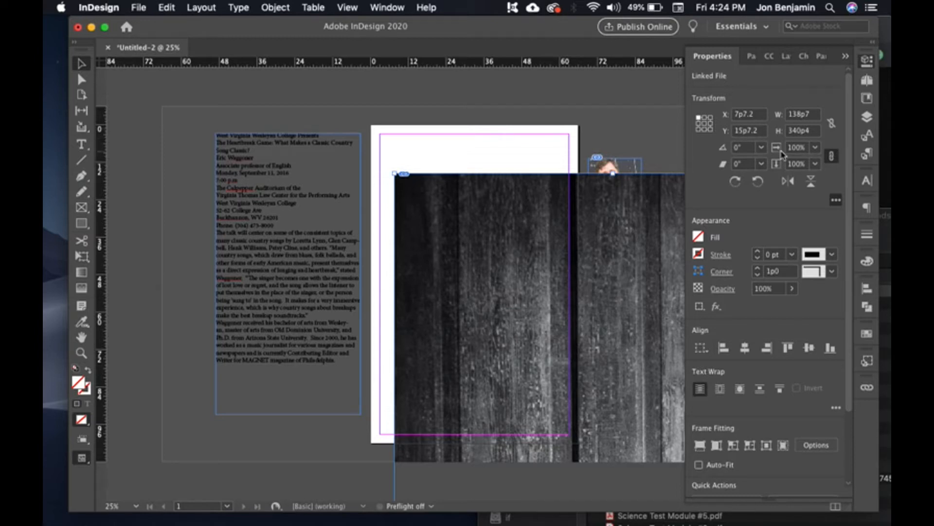
Step: Try to scale the guitar image to 20% from its center reference point
click(705, 123)
click(797, 147)
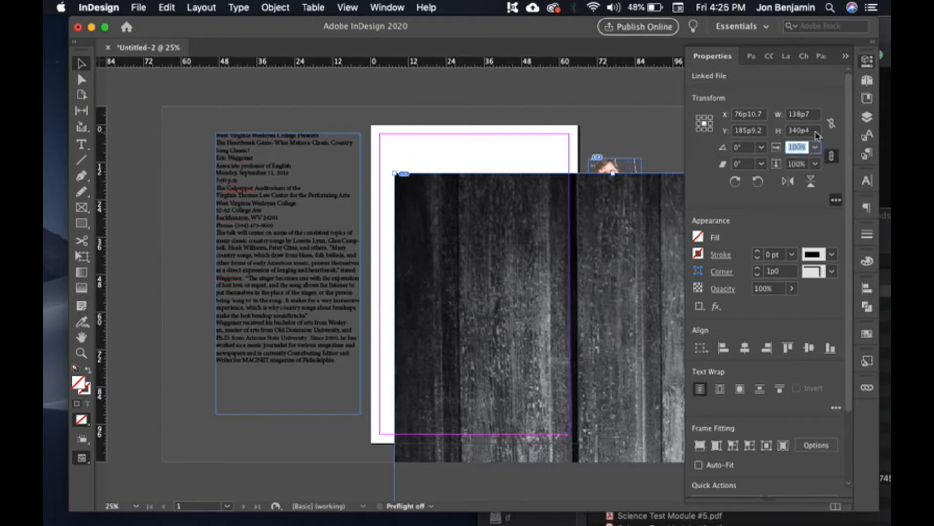
text(20)
key(Return)
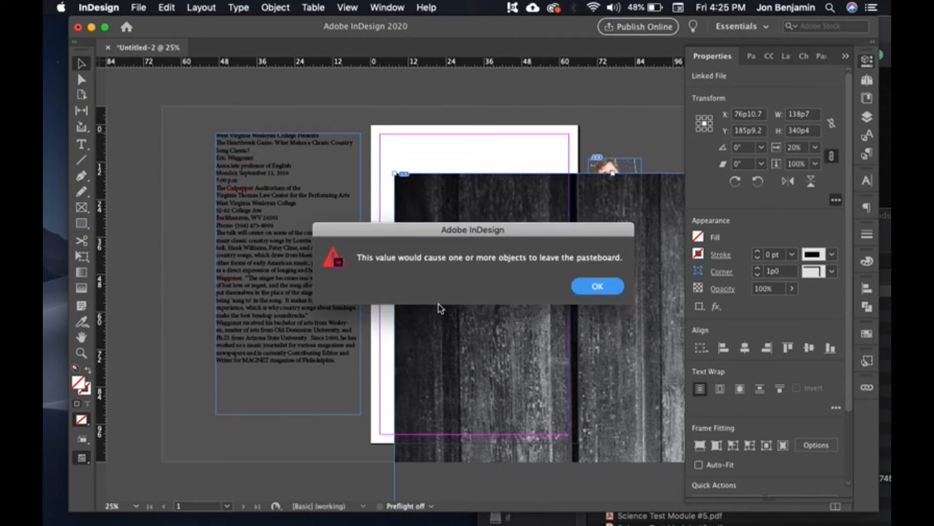
click(598, 286)
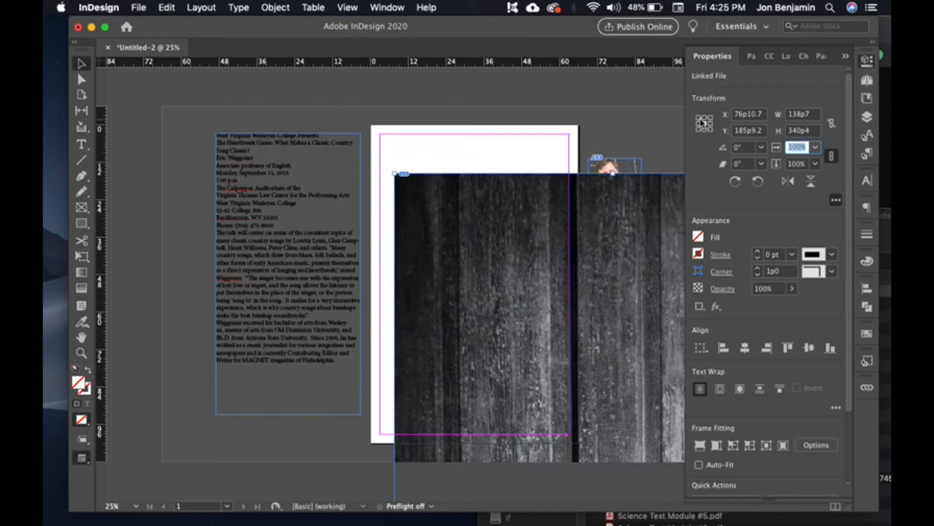
Step: Scale the guitar image to 20% from its top-left reference point
click(698, 118)
click(803, 147)
drag(803, 148, 775, 149)
text(20)
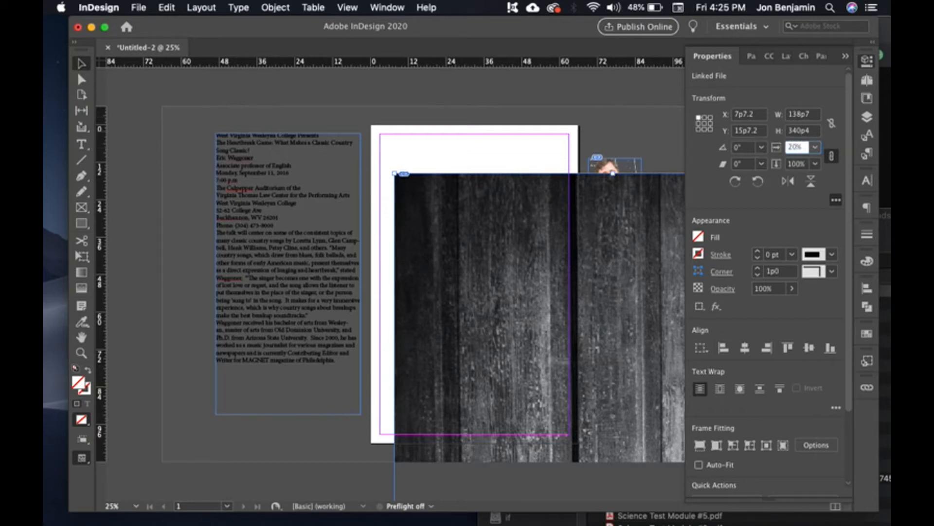
key(Tab)
click(581, 339)
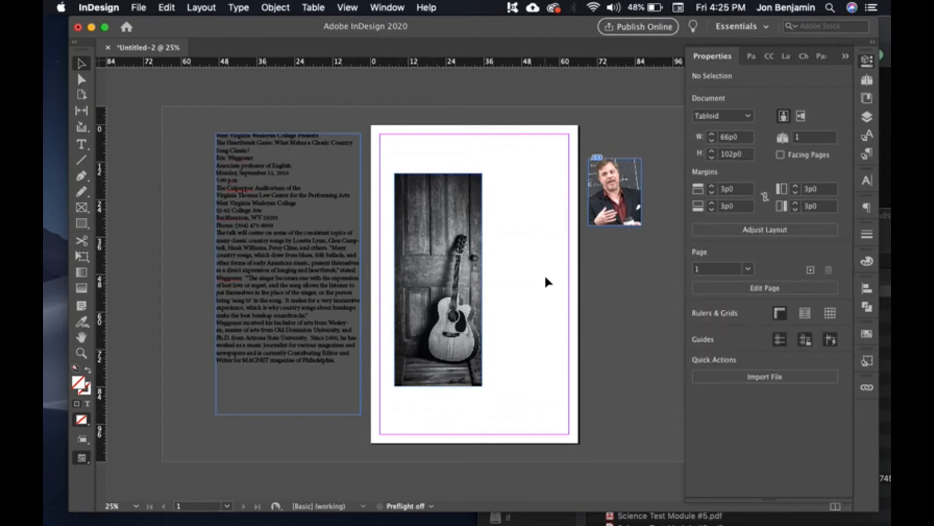
Step: Move the guitar image into the page's top-right corner at X 38p3.4, Y 0p0 and shift the lecturer's photo slightly lower
click(482, 284)
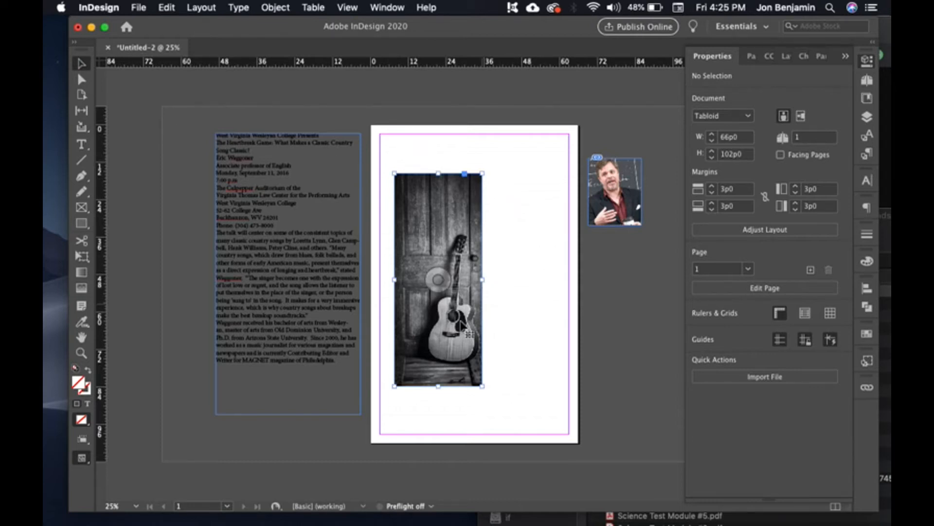
drag(461, 350, 558, 301)
click(547, 369)
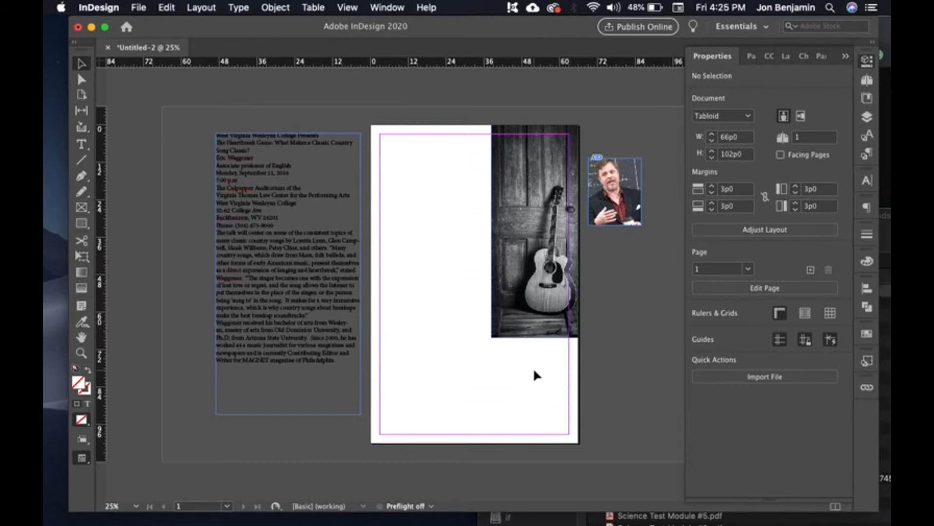
drag(625, 204, 633, 223)
Step: Try enlarging only the guitar image's frame to about 51p9 by 89p6, and undo the resize
click(535, 314)
drag(490, 339, 415, 404)
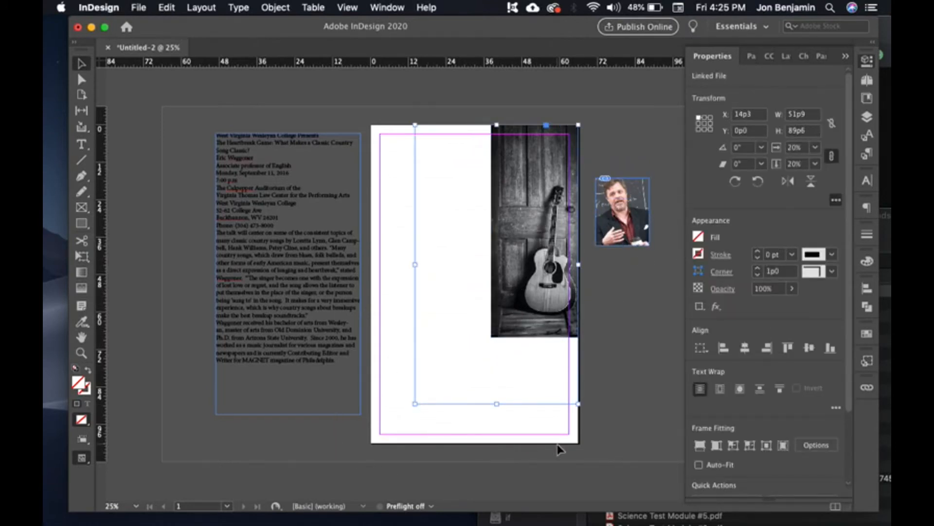
key(super+z)
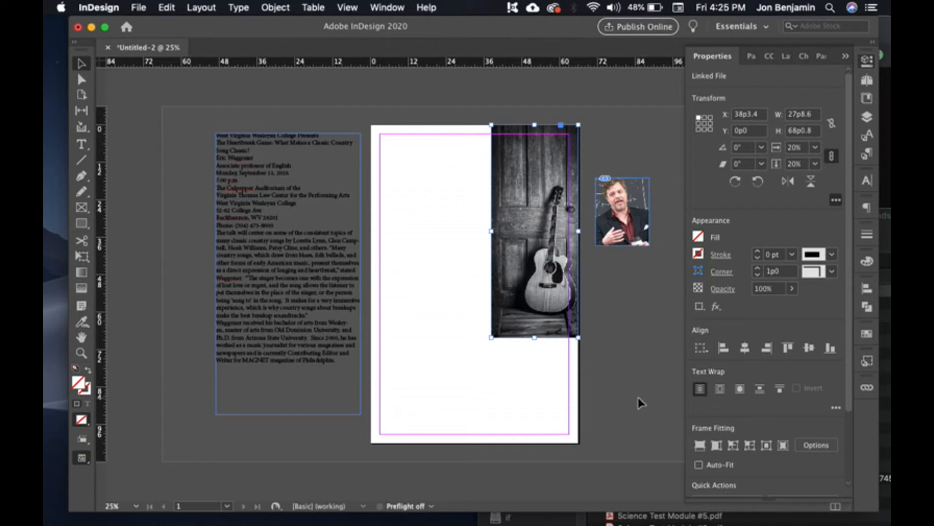
click(635, 384)
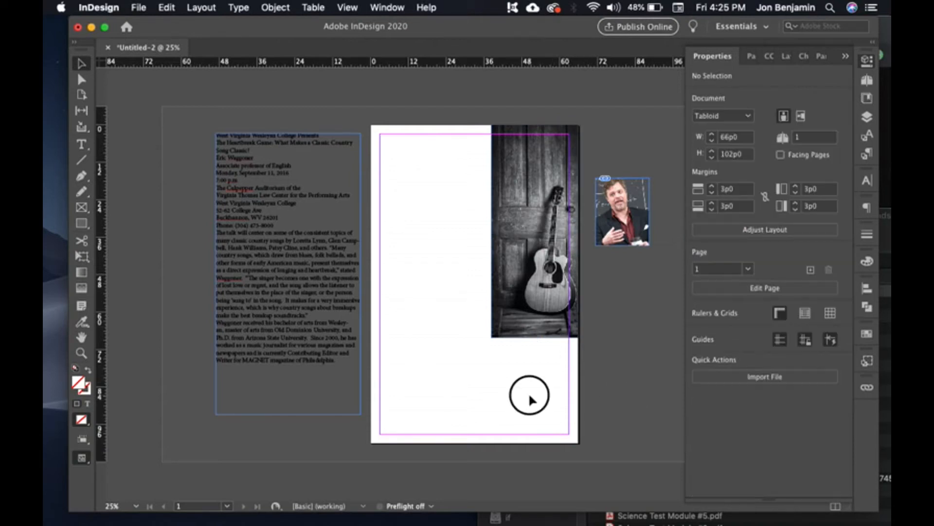
Step: Scale the guitar image proportionally with Free Transform to the page's height, about 41p6 by 101p11
click(546, 277)
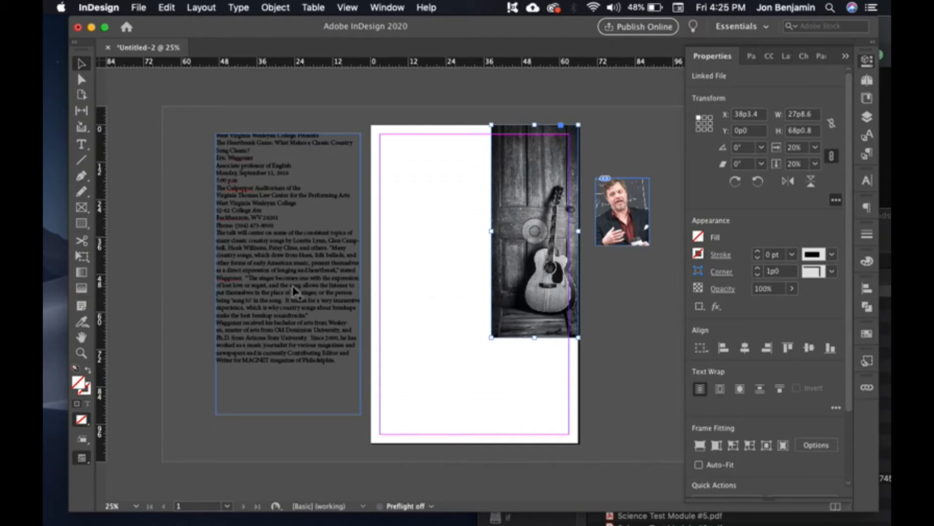
click(86, 258)
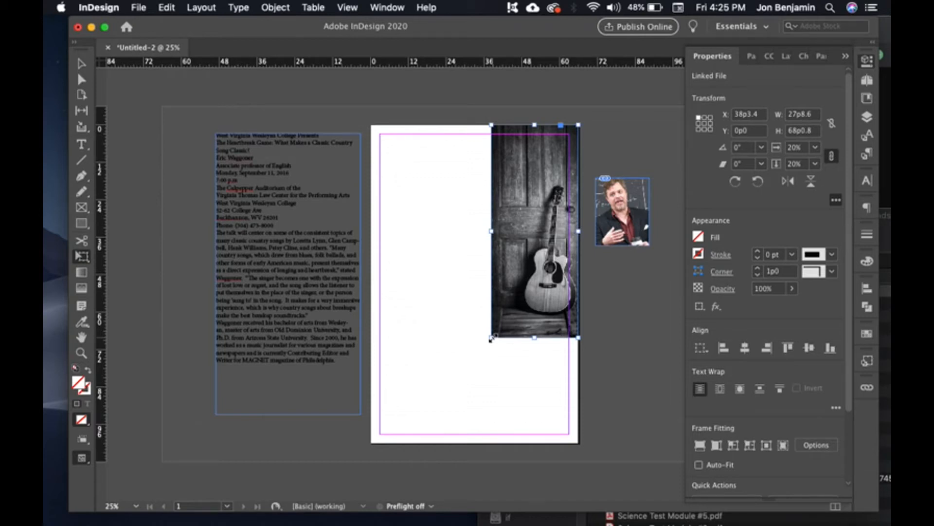
drag(490, 339, 458, 445)
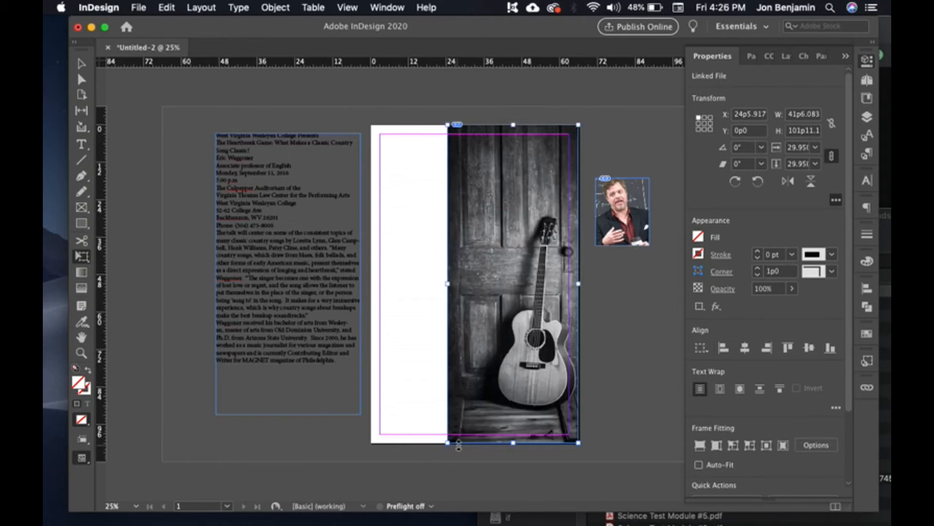
click(626, 393)
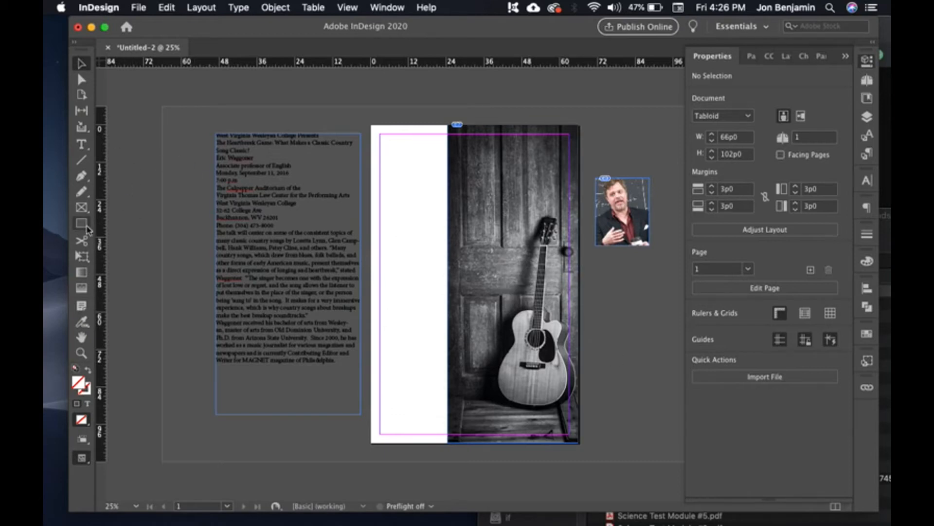
Step: Draw a rectangle 39p3 by 102p0 from the page's top-left corner and fill it with [Black]
click(83, 225)
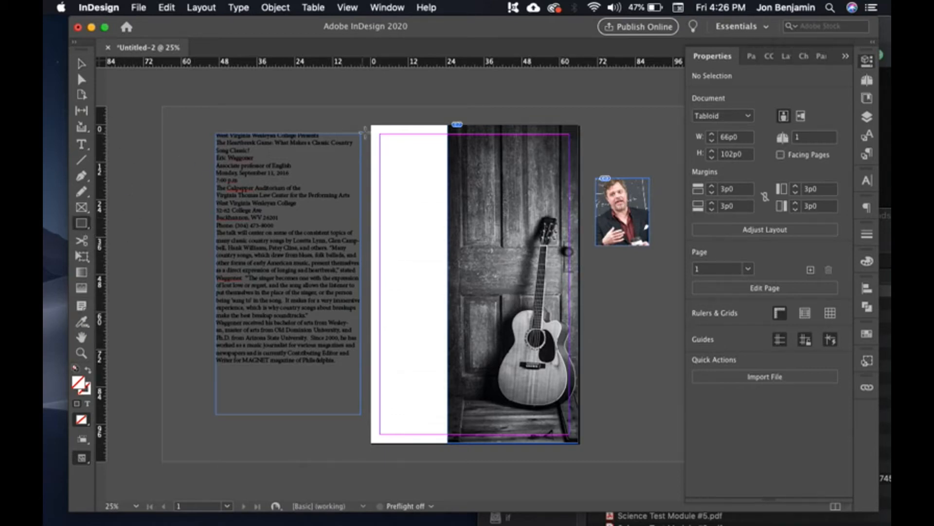
drag(372, 128, 494, 443)
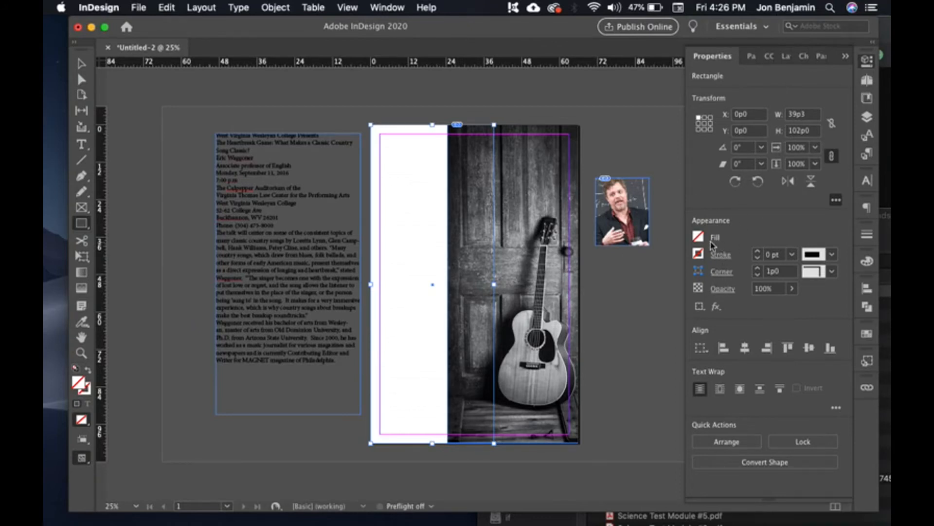
click(721, 256)
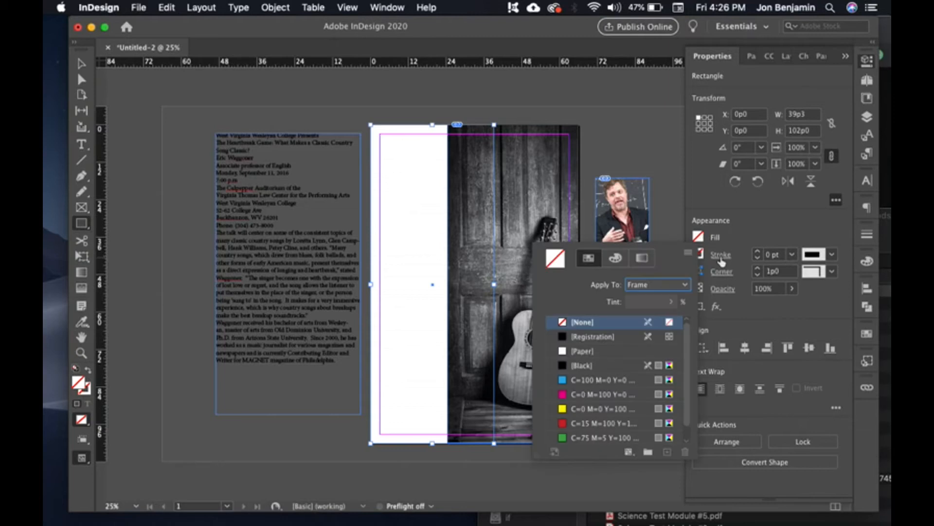
click(581, 367)
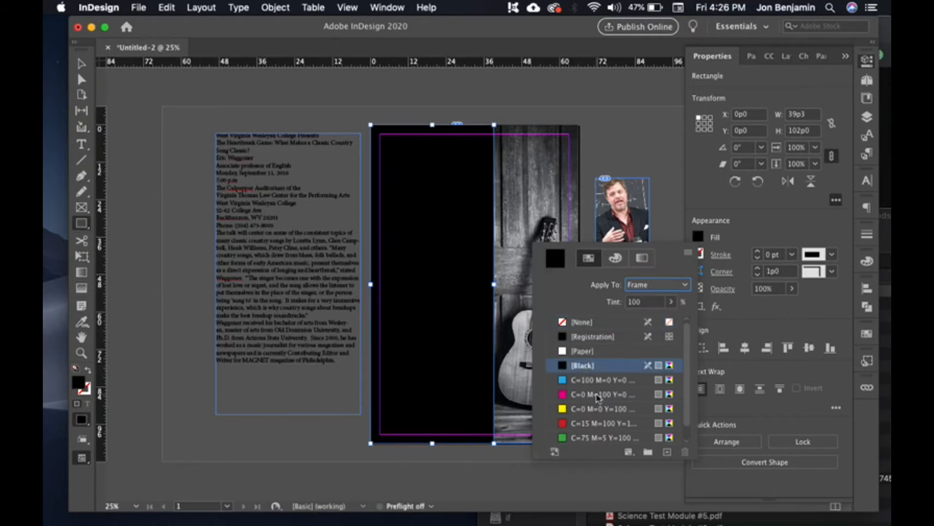
click(81, 64)
click(205, 91)
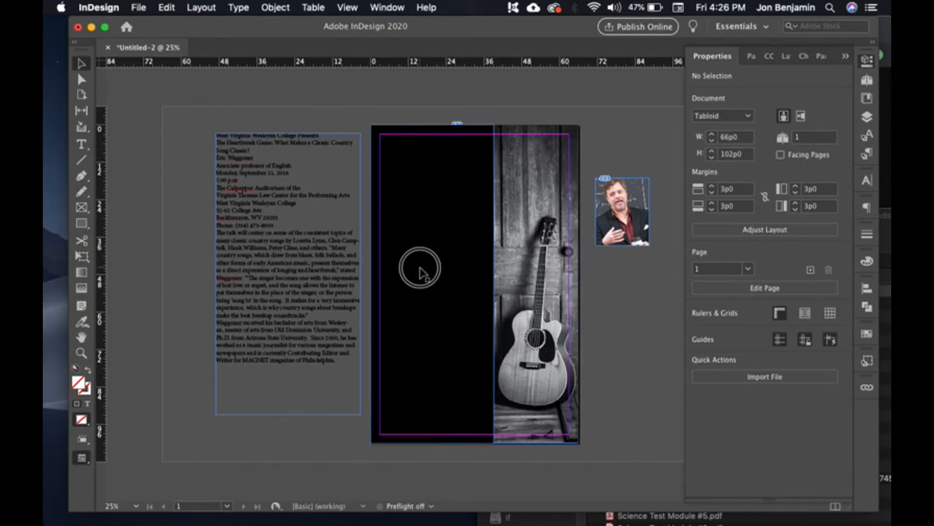
Step: Send the black rectangle to the bottom of Layer 1's stacking order and preview the poster without guides
click(419, 271)
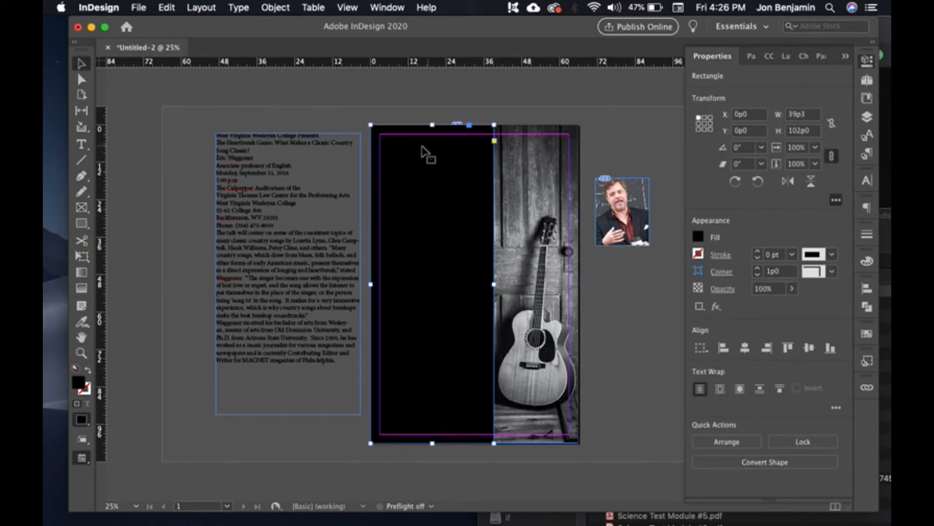
click(564, 178)
click(441, 183)
click(785, 56)
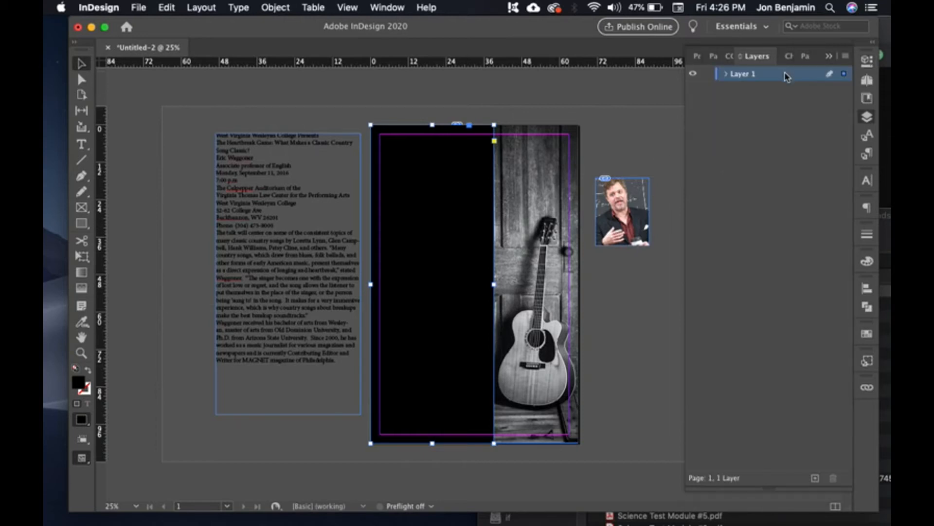
click(725, 74)
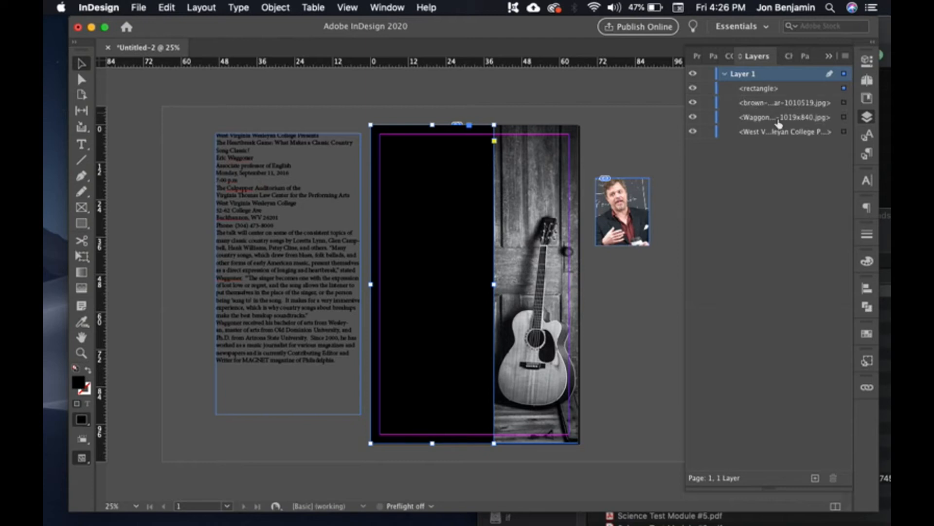
click(761, 88)
drag(762, 89, 762, 141)
click(637, 128)
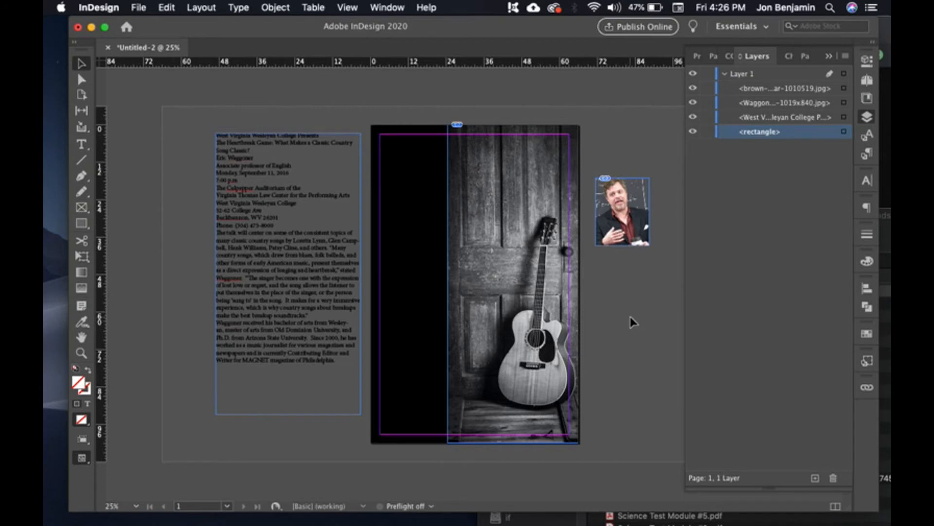
key(w)
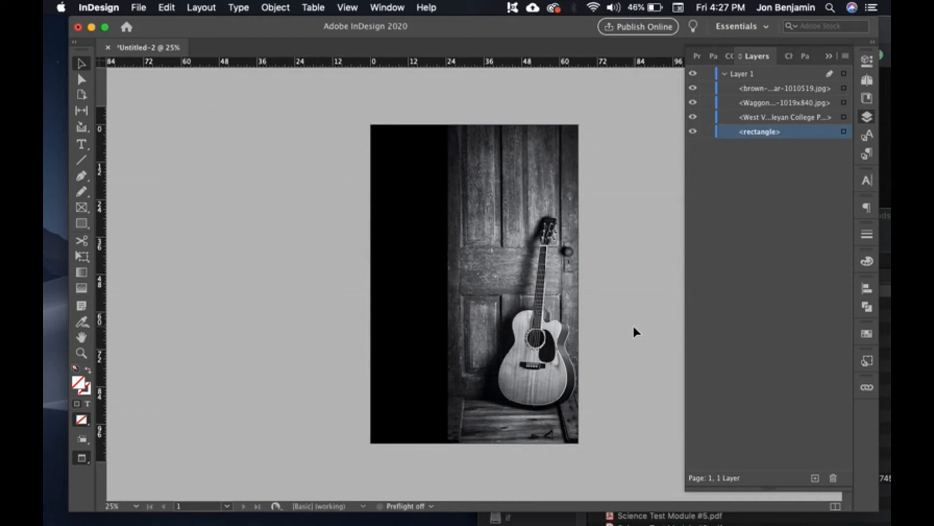
Step: Compare the poster in preview and normal view, finishing in normal view with guides and pasteboard items shown
key(w)
key(w)
key(w)
key(w)
key(w)
key(w)
key(w)
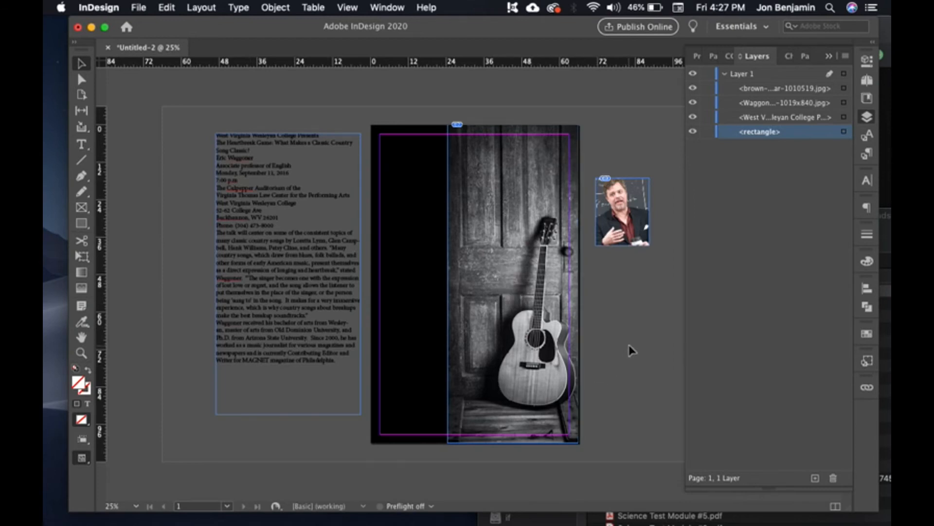
Step: Reposition the event text frame on the pasteboard beside the page so its opening lines can be edited up close
click(260, 254)
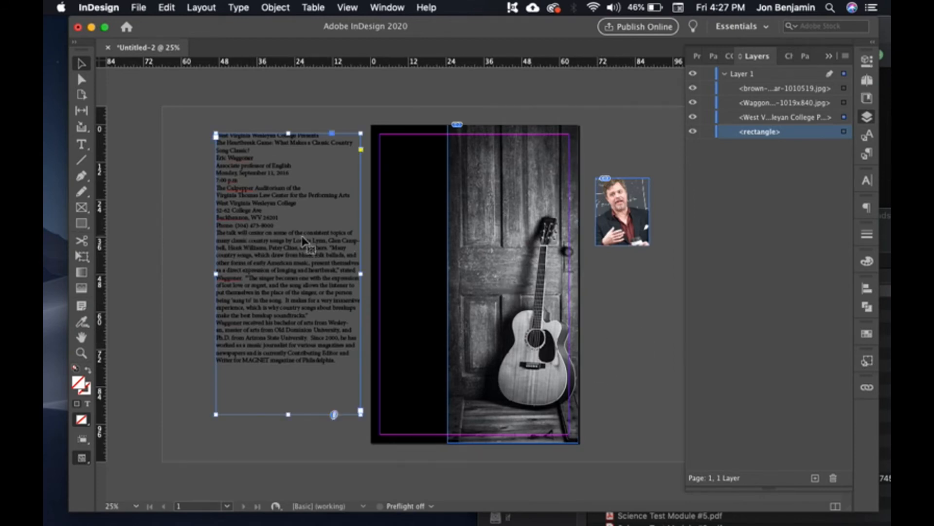
drag(307, 242, 301, 266)
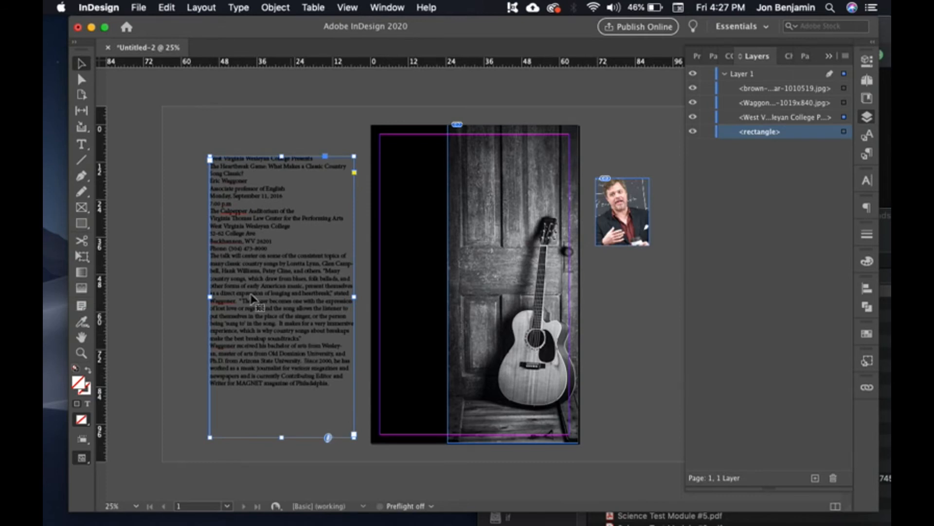
key(super+equal)
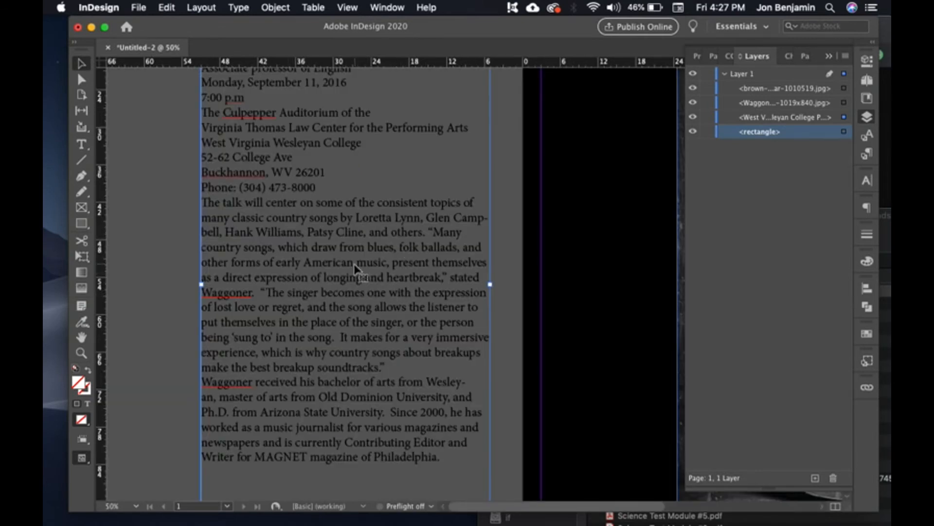
key(super+minus)
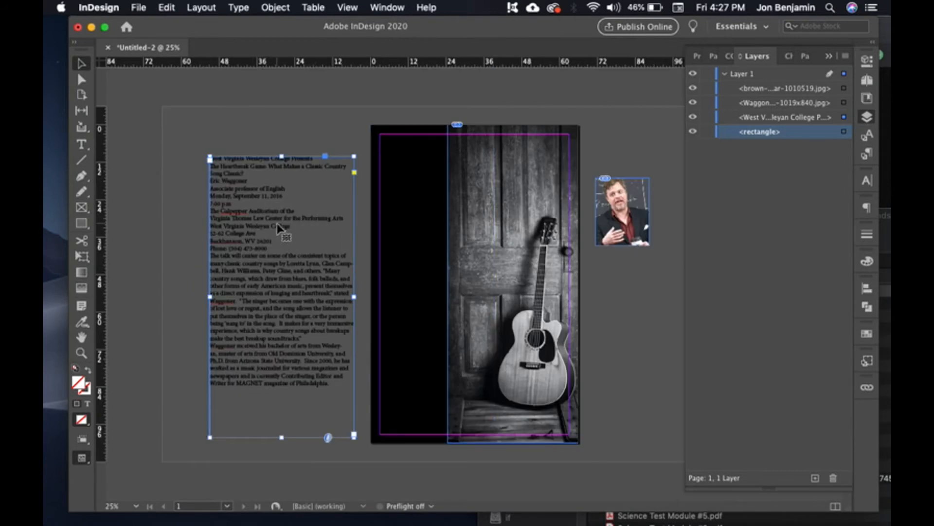
double_click(238, 213)
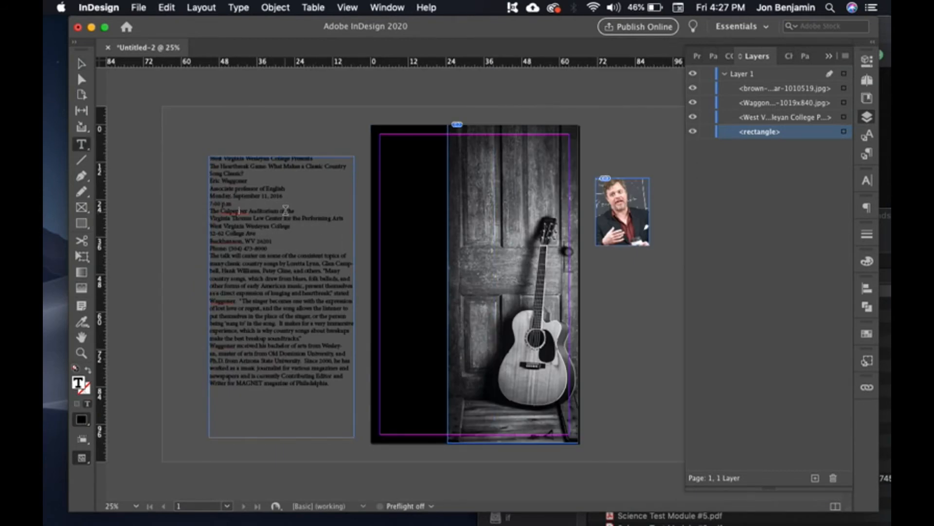
key(super+equal)
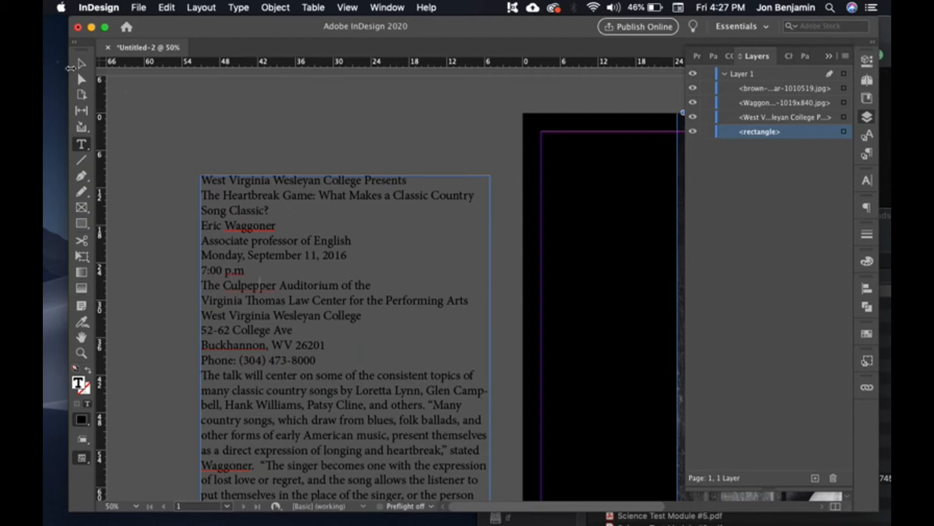
key(Escape)
drag(314, 328, 309, 250)
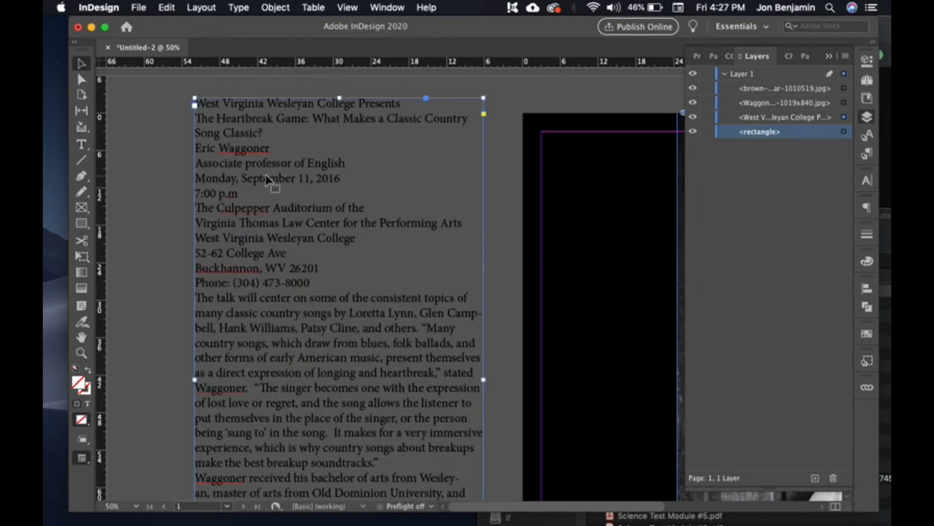
Step: Insert blank lines in the event text before the date, before the talk description and before the lecturer's biography
double_click(270, 160)
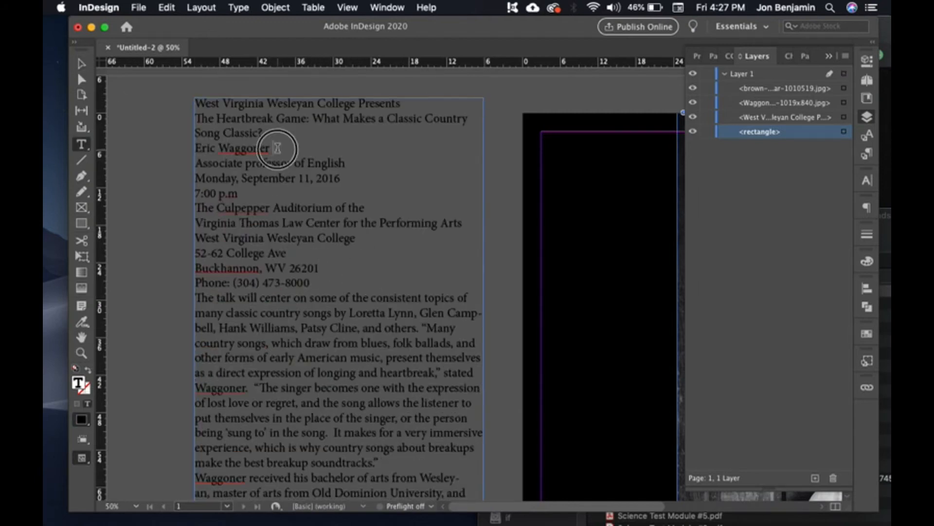
key(Return)
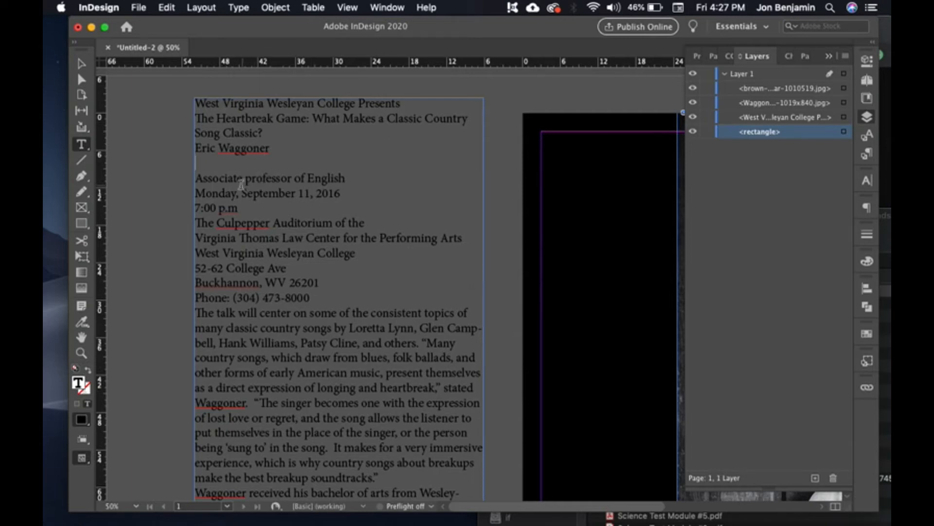
key(BackSpace)
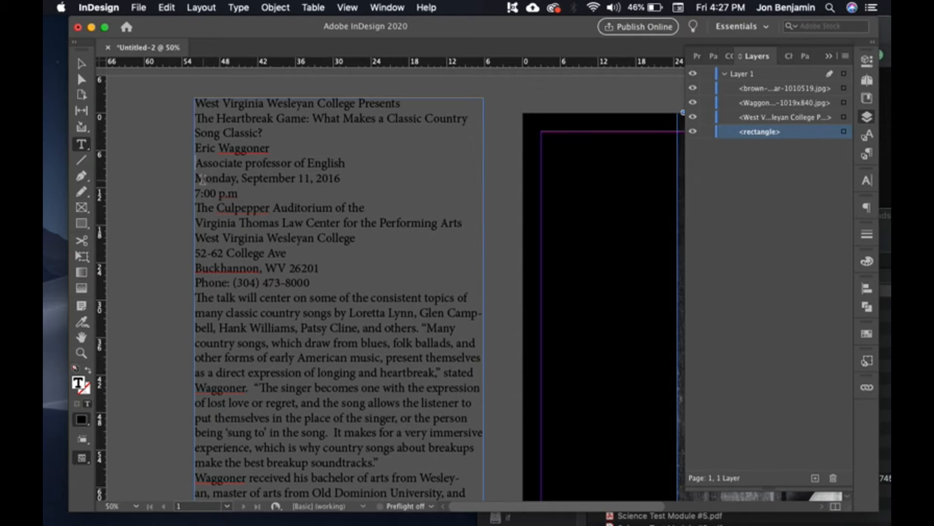
key(Return)
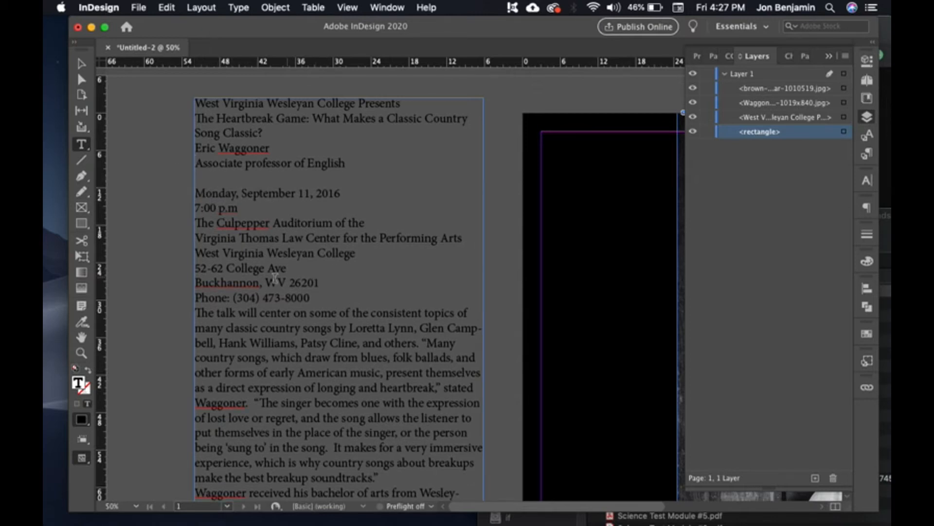
key(Return)
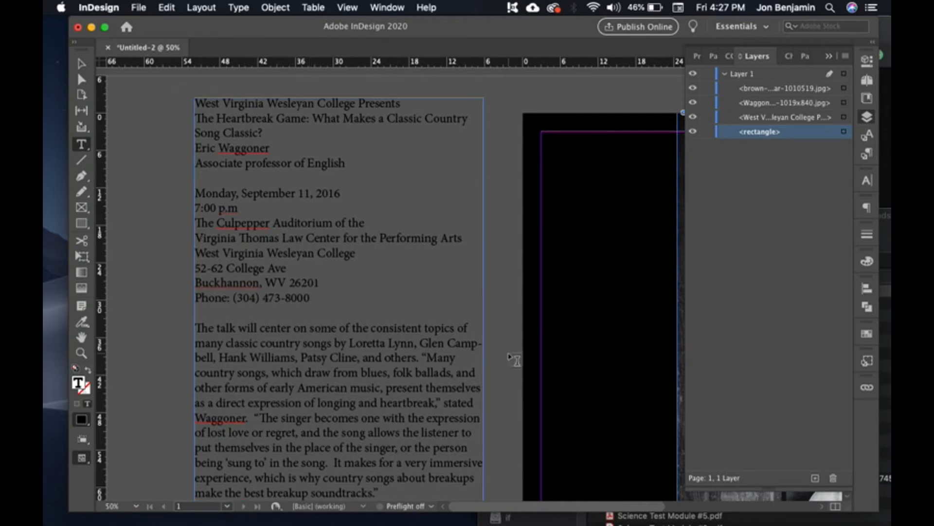
scroll(468, 368, down, 6)
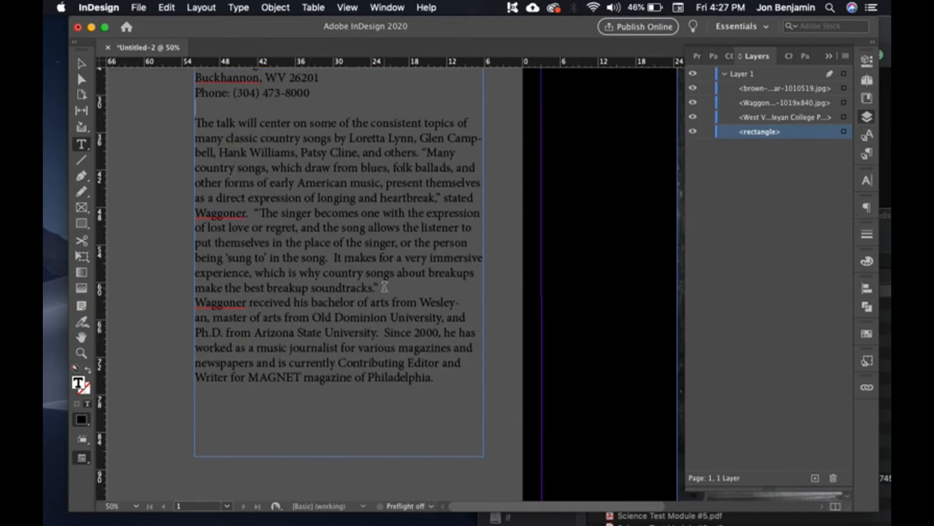
click(384, 287)
key(Return)
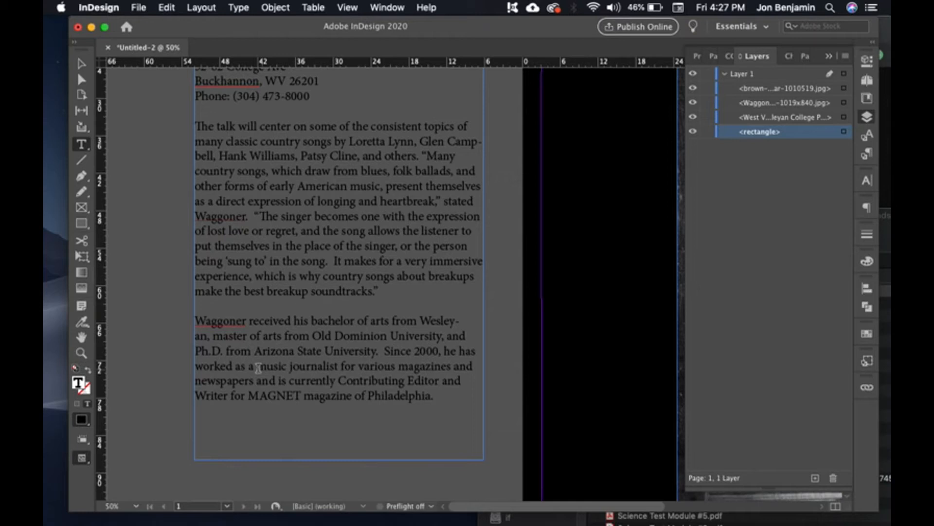
Step: Move the event text frame on the pasteboard to about X -53p10, Y 5p9
scroll(319, 233, up, 3)
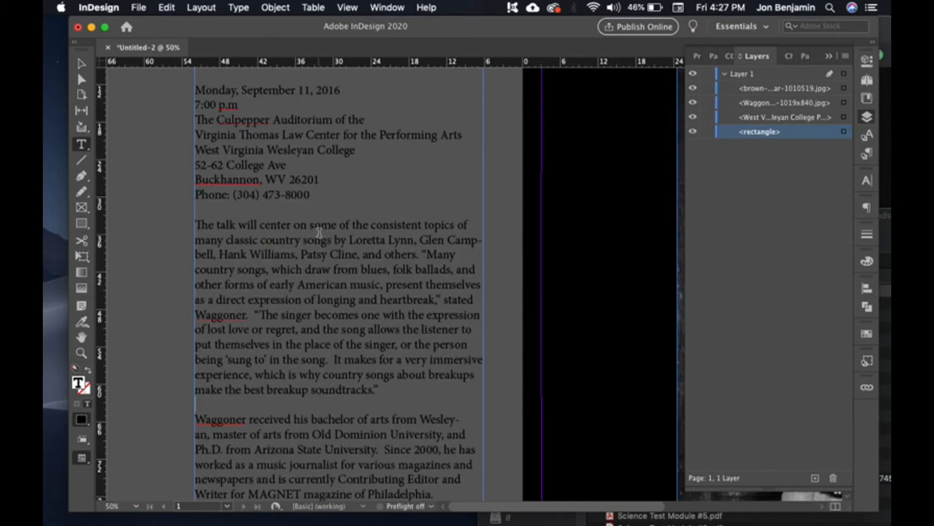
scroll(333, 236, up, 1)
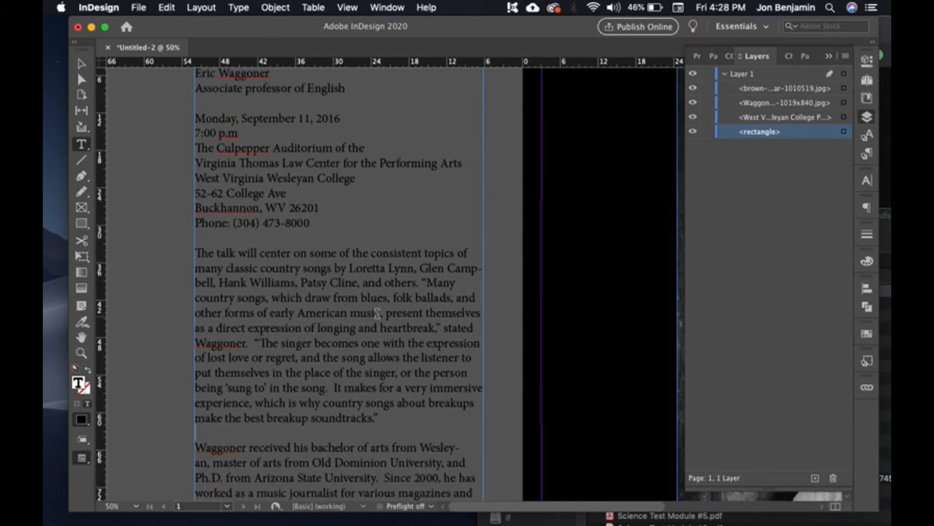
scroll(366, 327, up, 3)
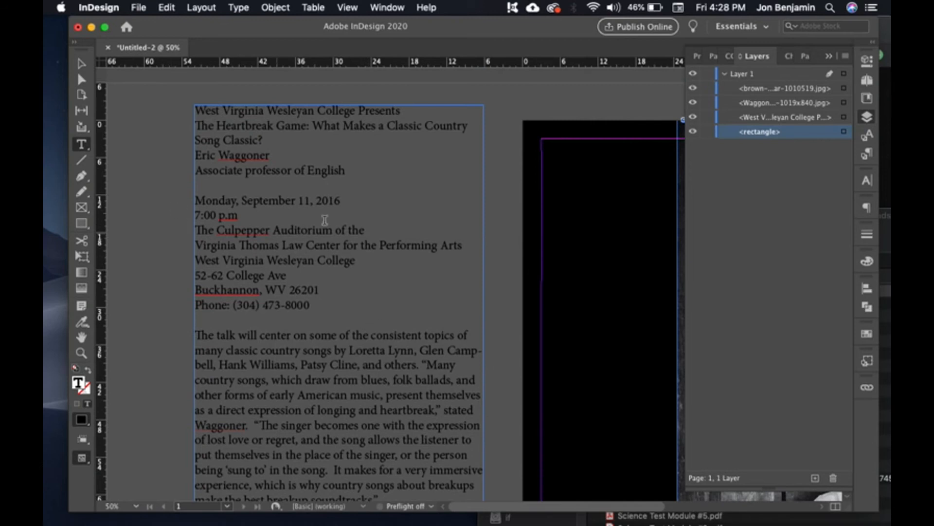
click(81, 64)
key(super+minus)
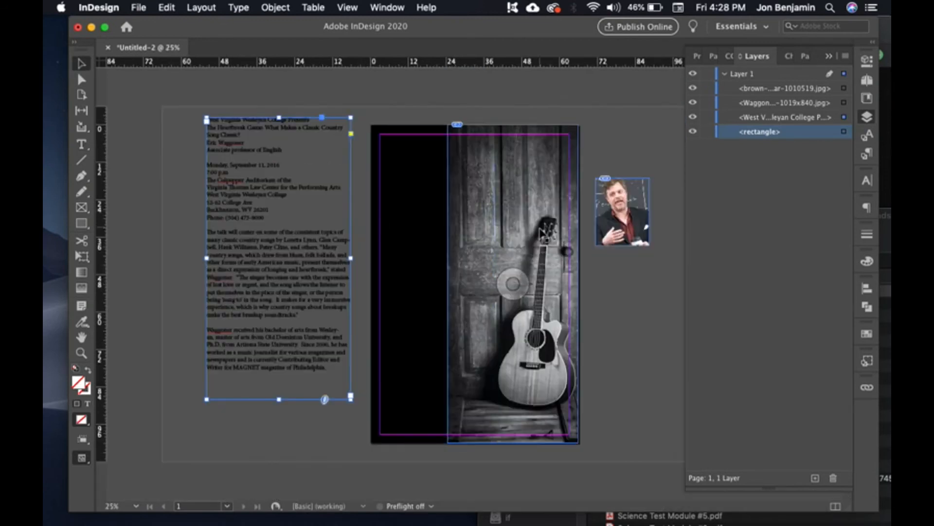
drag(281, 277, 275, 302)
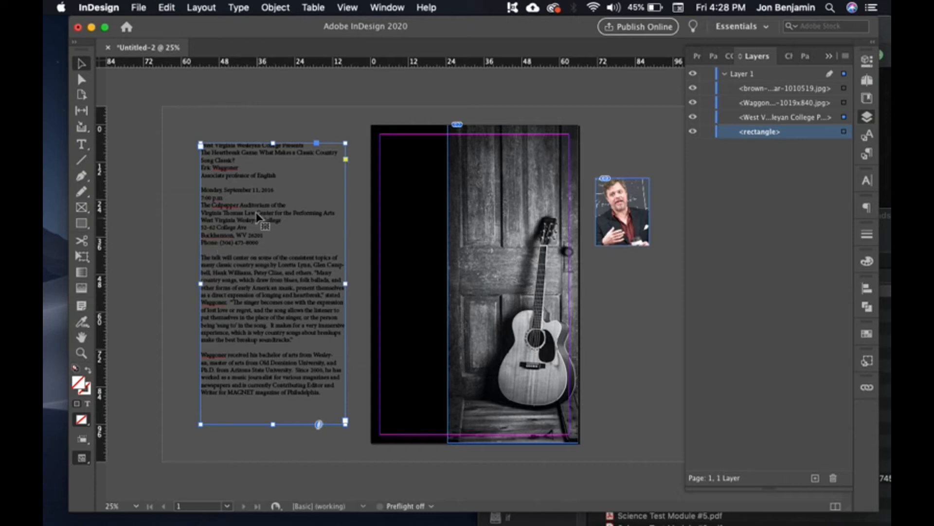
Step: Try deleting the heading lines through "Associate professor of English" from the event text, and undo the deletion
double_click(258, 192)
drag(277, 181, 177, 130)
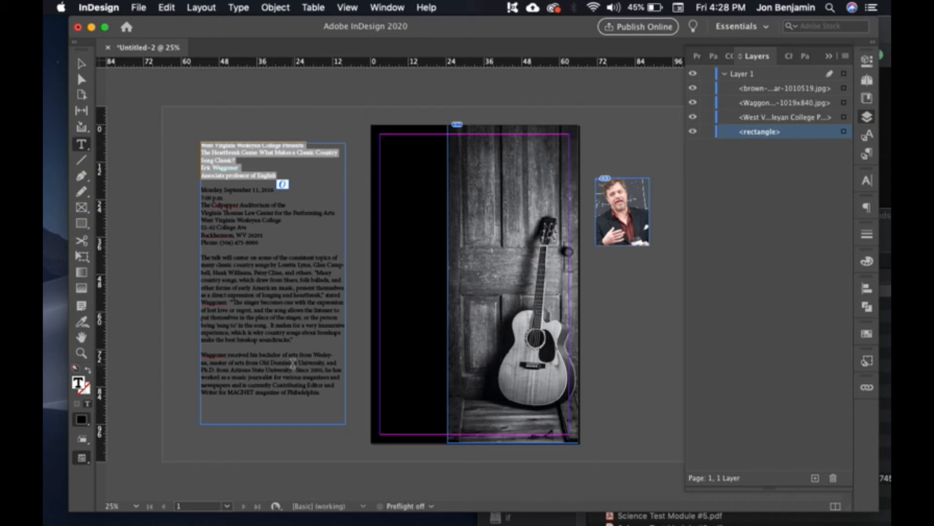
key(BackSpace)
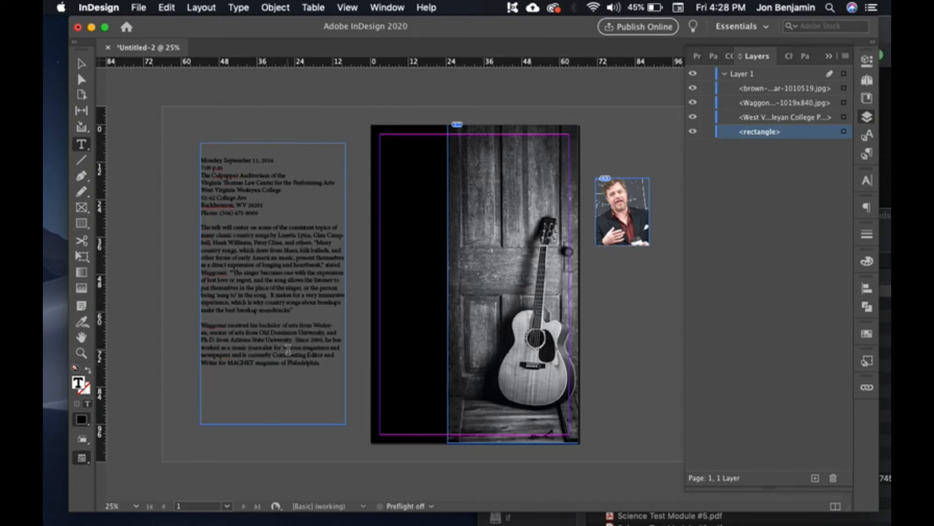
key(super+z)
Step: Cut the heading lines through "Associate professor of English" and paste them into a new text frame over the black area
drag(288, 176, 168, 144)
click(169, 9)
click(174, 55)
drag(361, 125, 432, 284)
key(super+v)
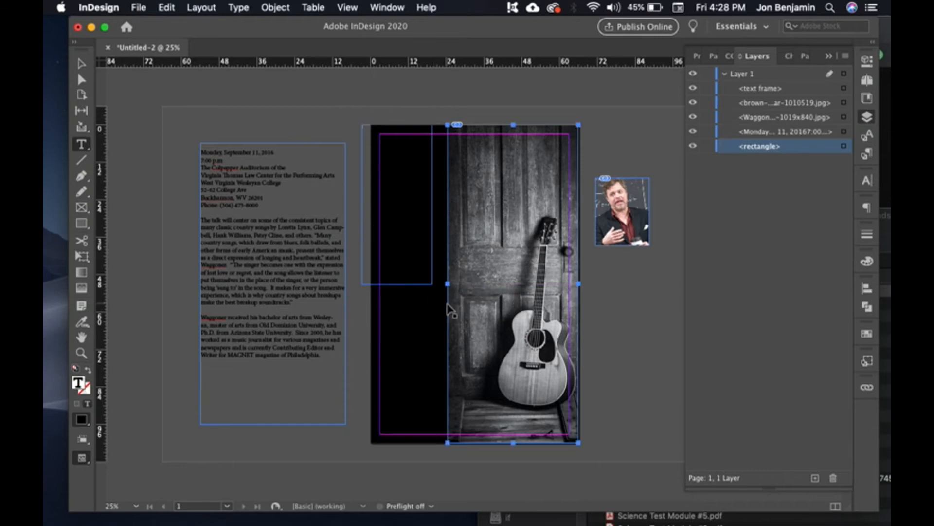
Step: Move the heading text frame to the page's upper margin corner at 3p0, 3p0 and resize it to 52p0 by 17p0
click(78, 54)
mouse_move(377, 168)
mouse_down()
mouse_move(393, 186)
mouse_move(393, 172)
mouse_up()
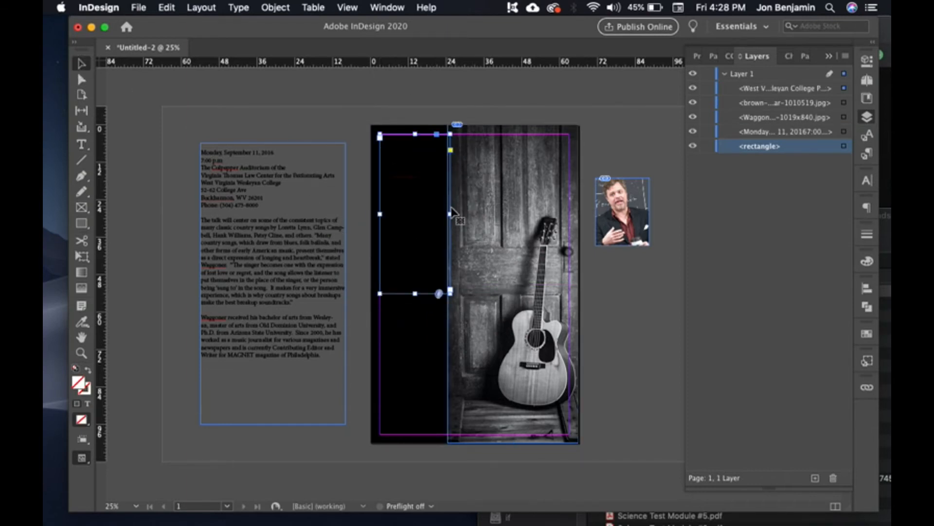
drag(450, 213, 543, 211)
drag(462, 292, 455, 191)
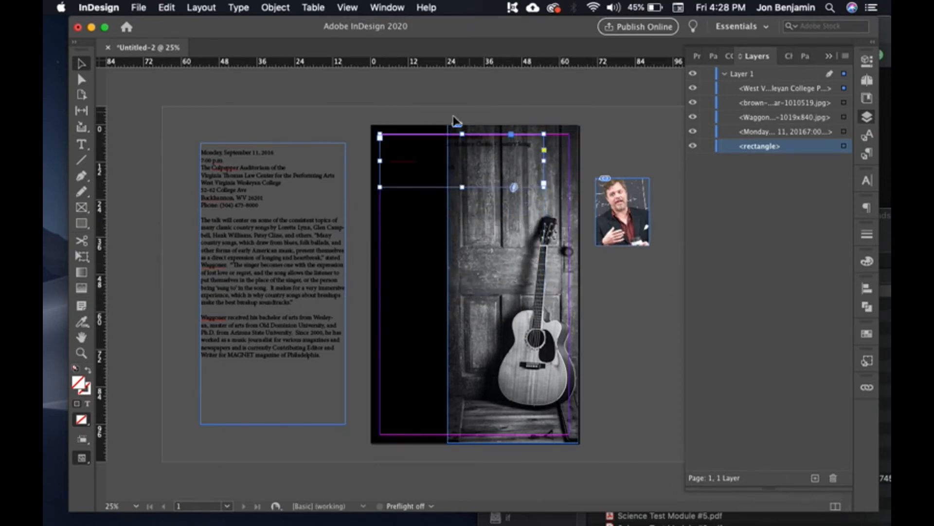
Step: Set the fill of all the heading text to [Paper] and deselect it
click(699, 57)
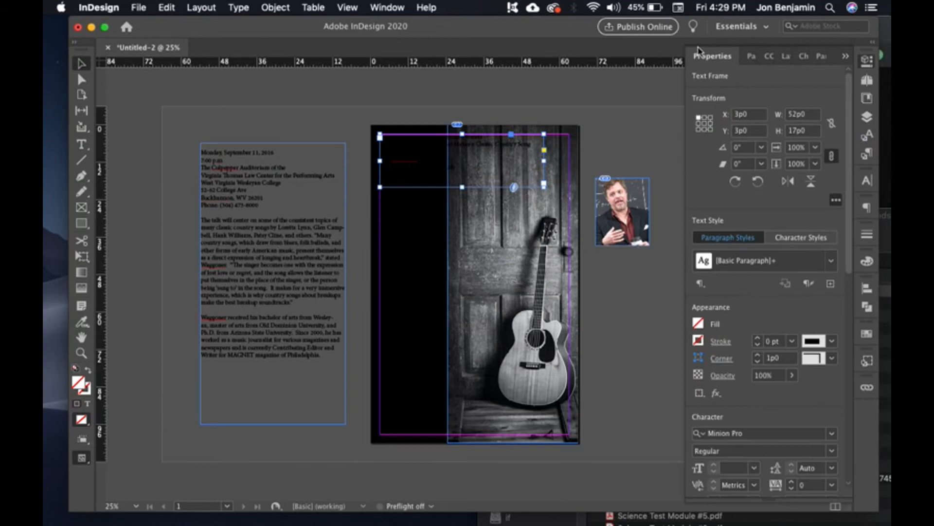
triple_click(423, 158)
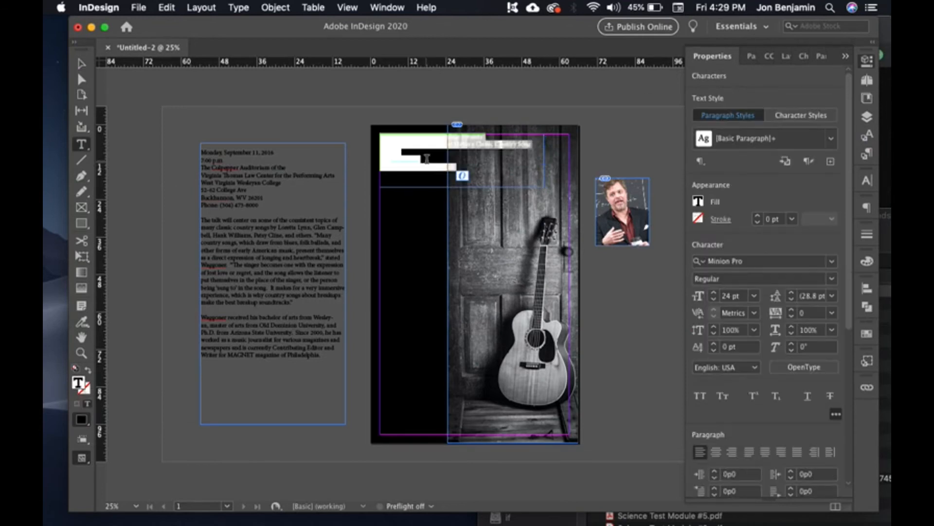
click(698, 202)
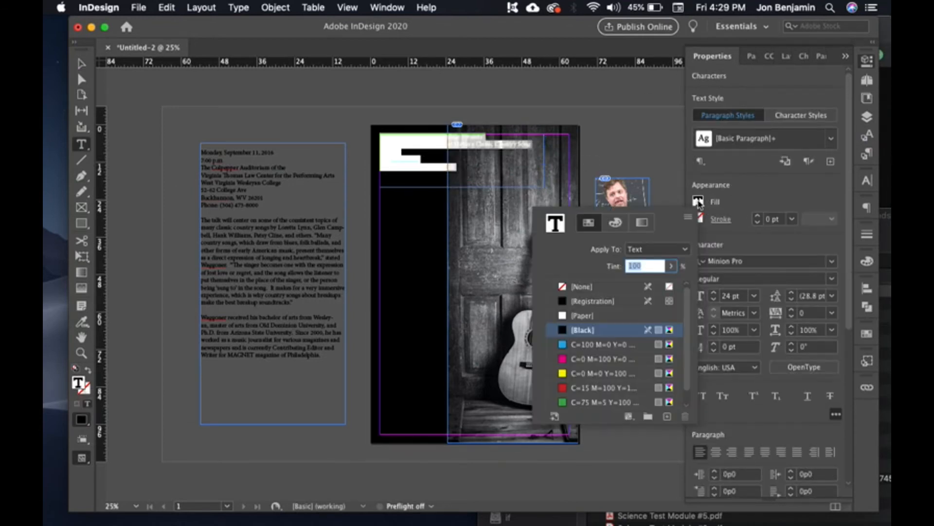
click(580, 316)
click(203, 99)
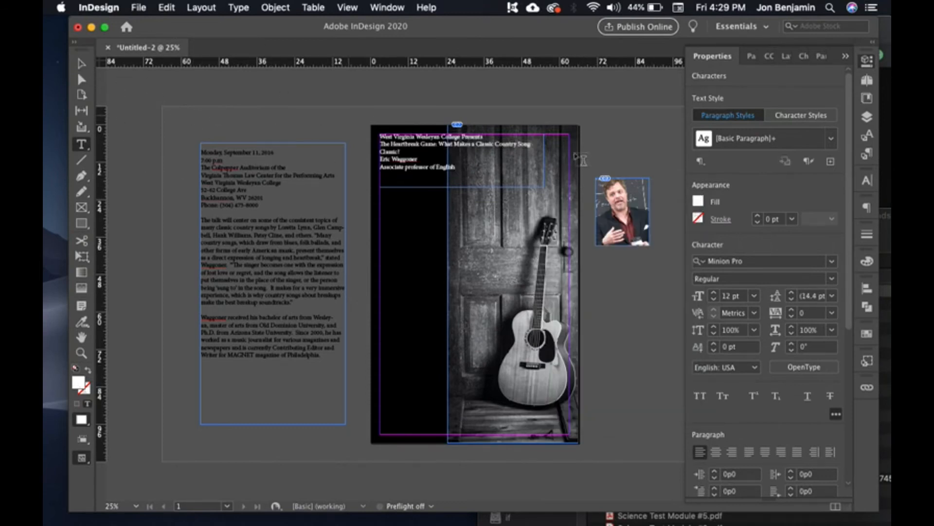
click(639, 303)
Step: Move the remaining event text frame onto the page's left margin below the heading and fill all its text with [Paper]
click(82, 63)
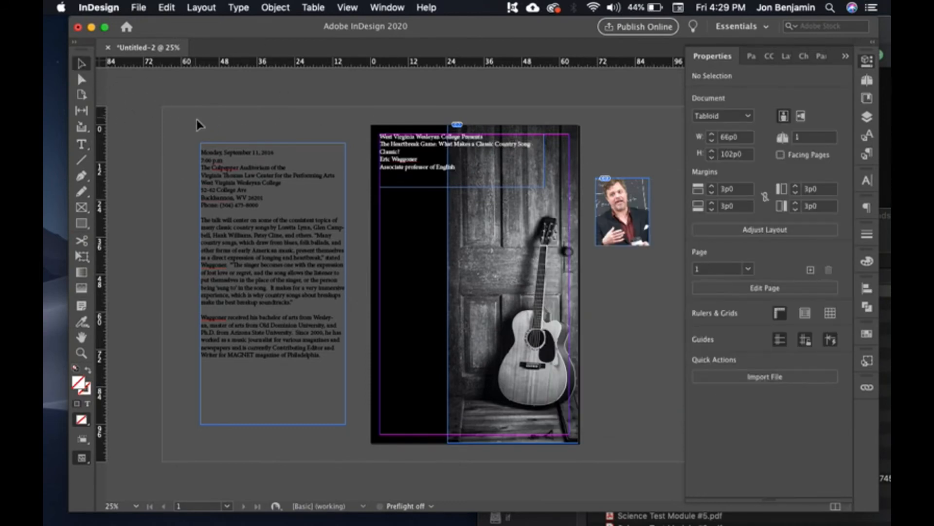
click(228, 238)
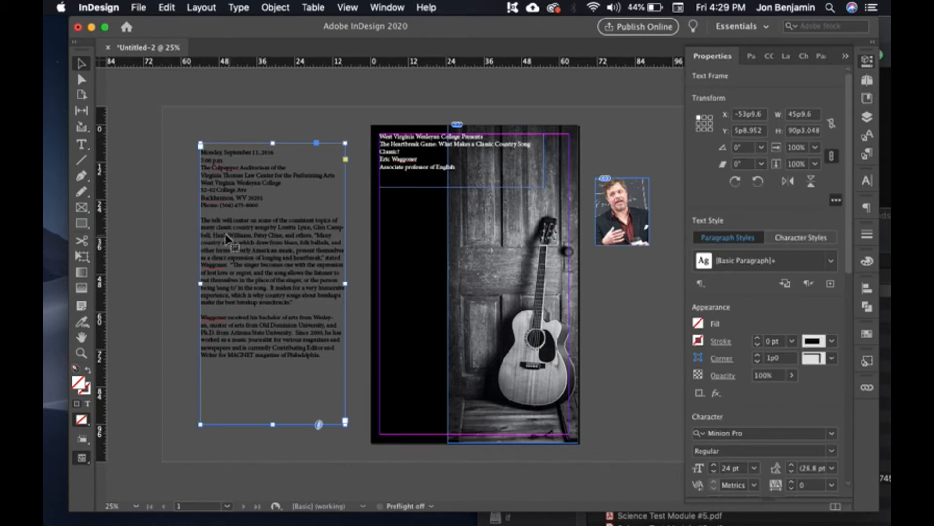
drag(223, 202, 409, 264)
double_click(428, 303)
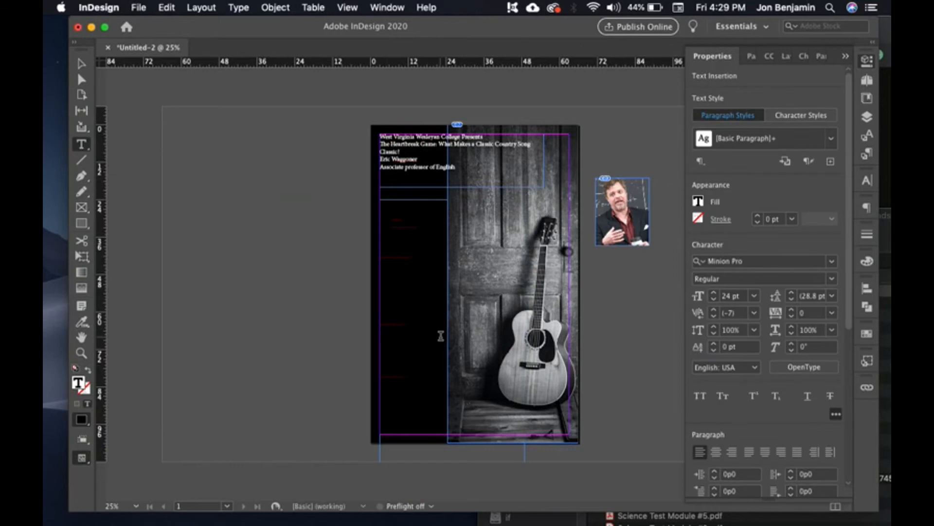
key(super+a)
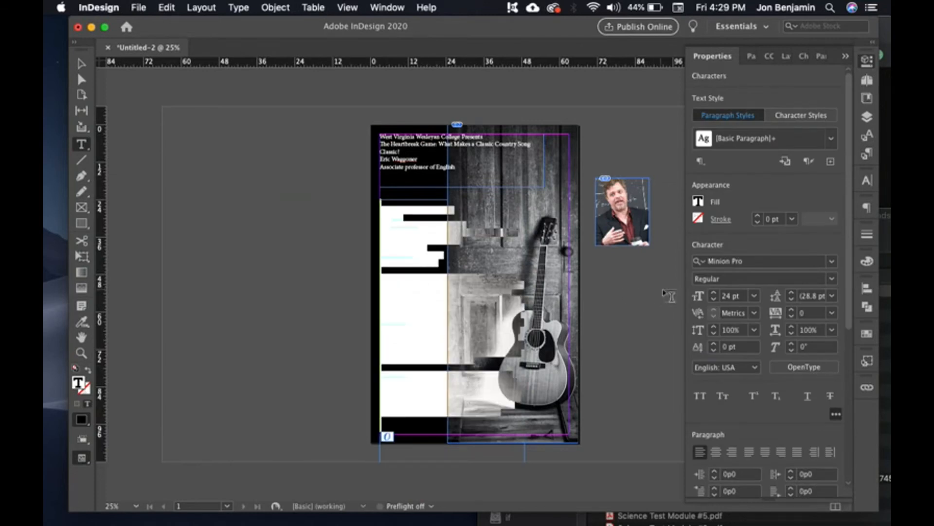
click(699, 202)
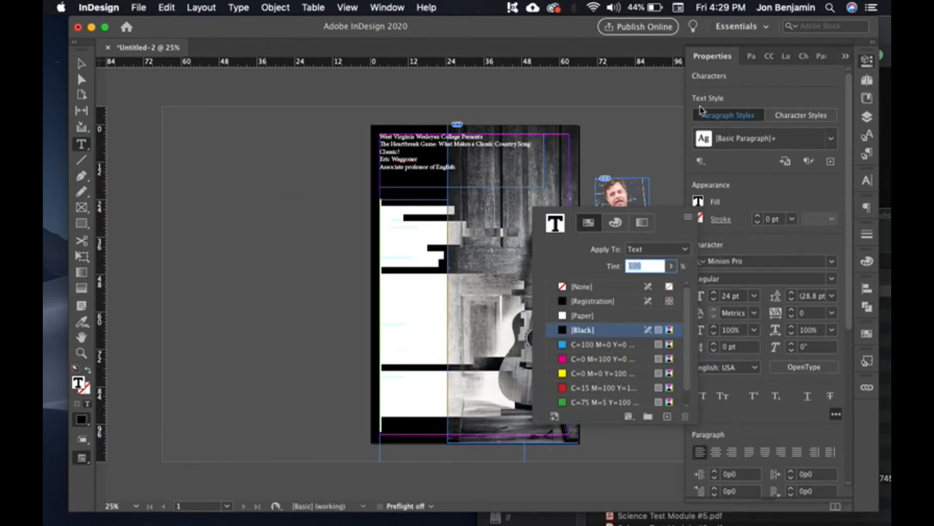
click(582, 315)
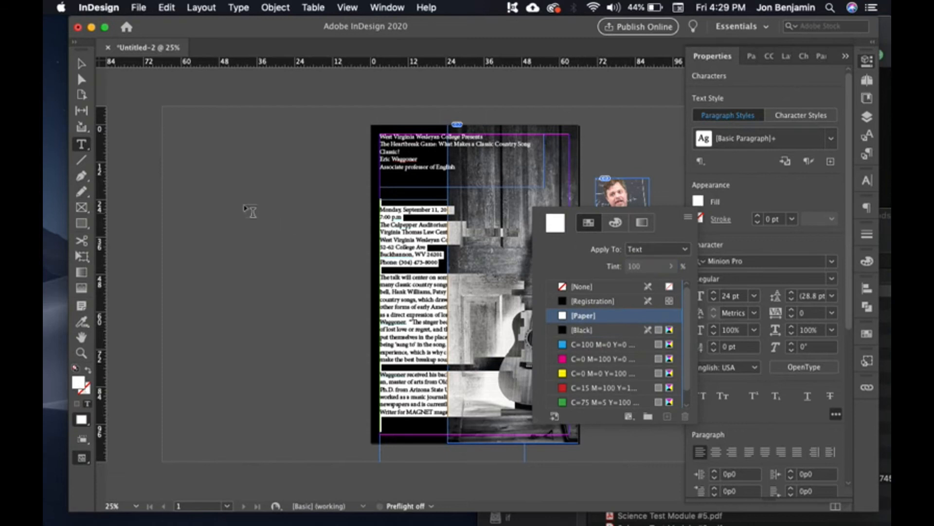
Step: Bring the event details text frame above the guitar image in the layer stacking order and preview the page
key(Escape)
key(Escape)
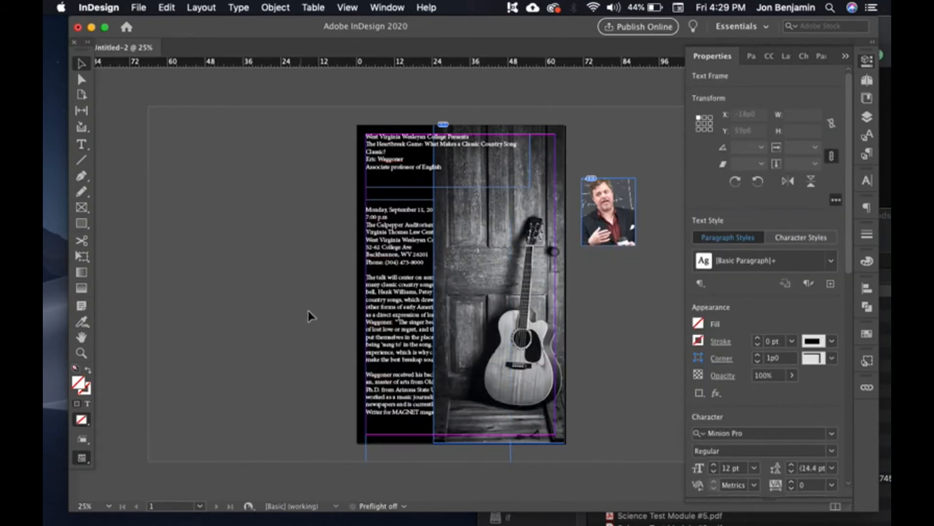
click(308, 316)
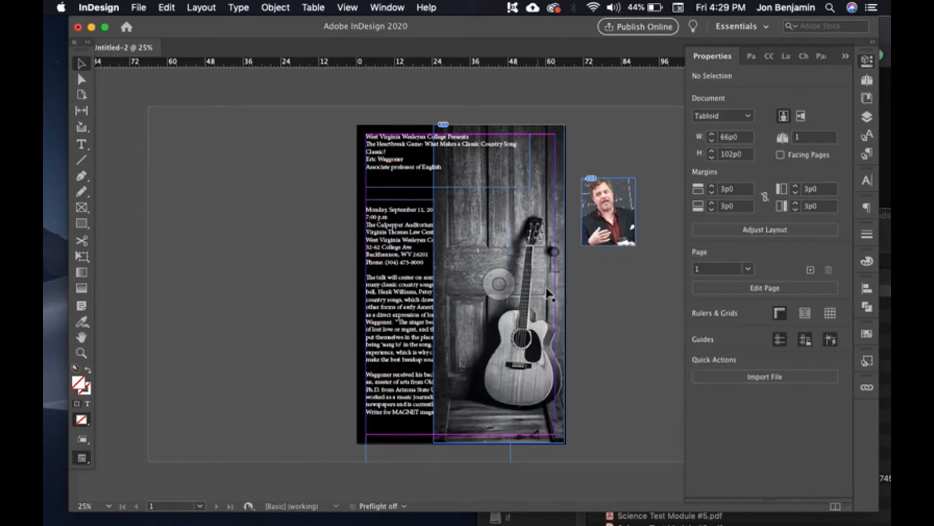
click(402, 299)
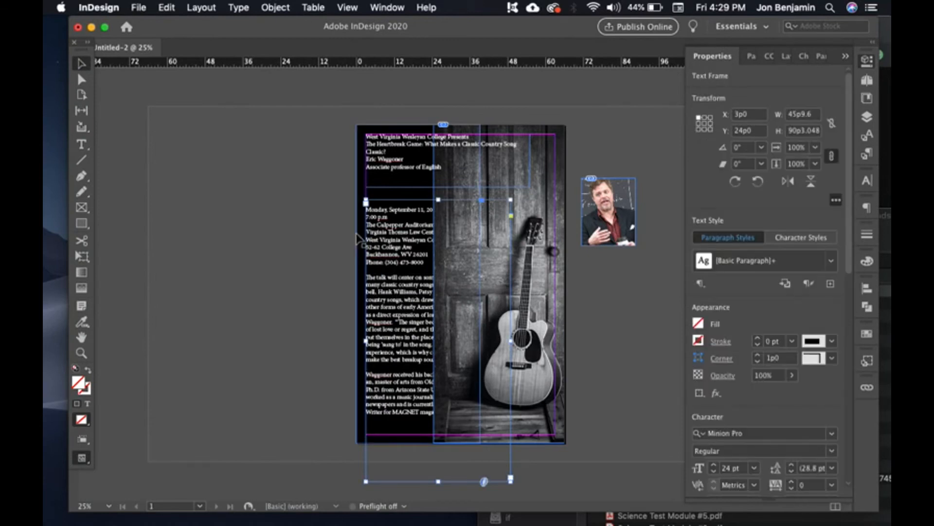
click(785, 56)
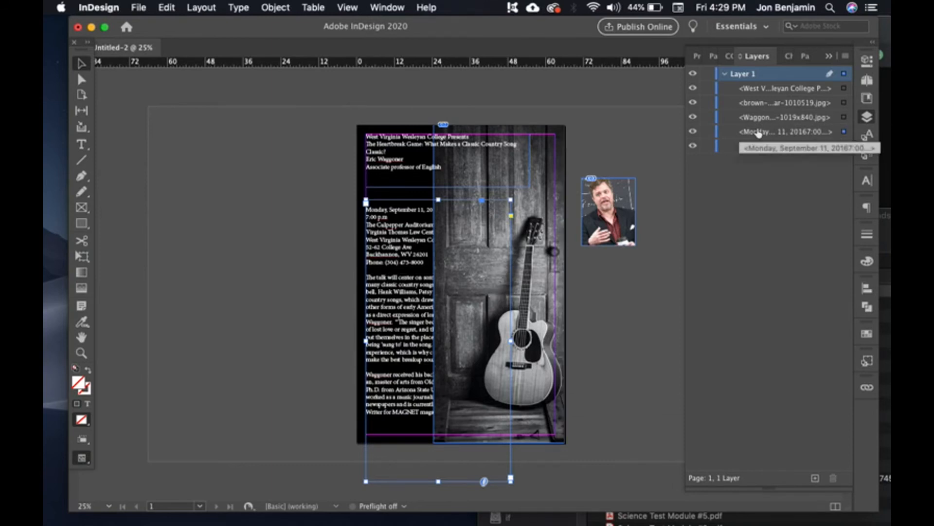
drag(756, 133, 754, 82)
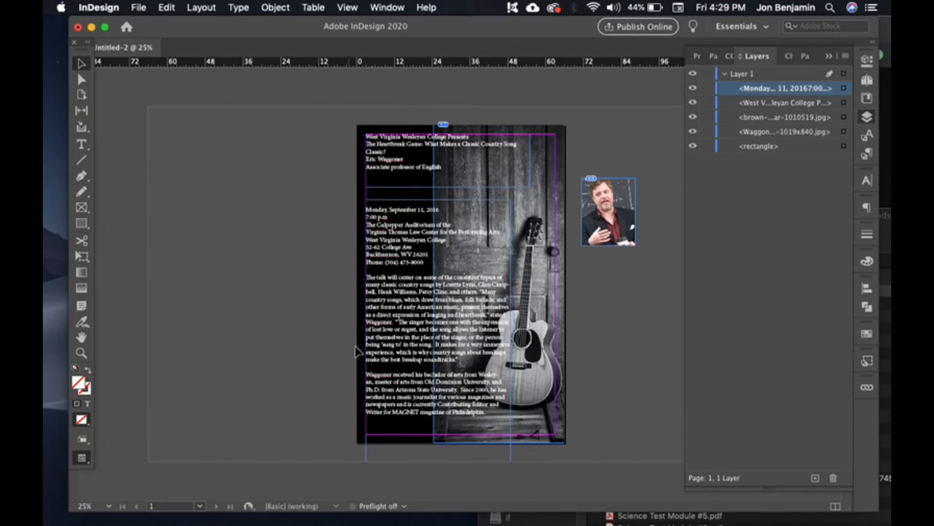
key(w)
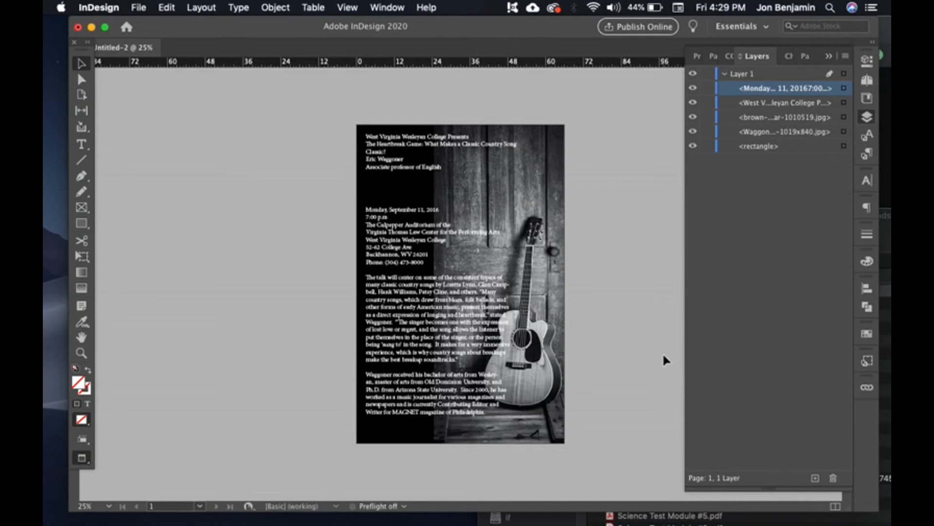
Step: Reduce the font size of the talk description and lecturer biography paragraphs by three increments
key(w)
key(t)
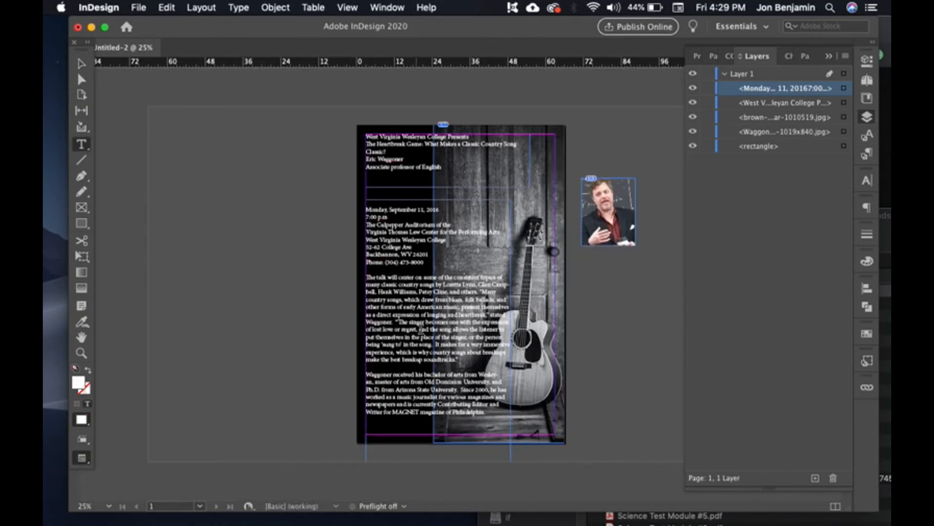
drag(367, 277, 493, 420)
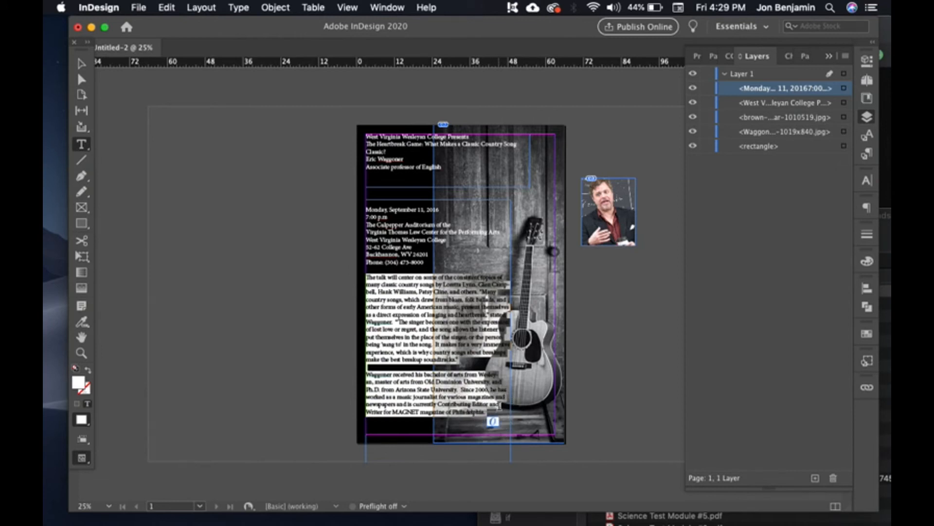
key(super+shift+comma)
key(super+shift+comma)
key(super+shift+comma)
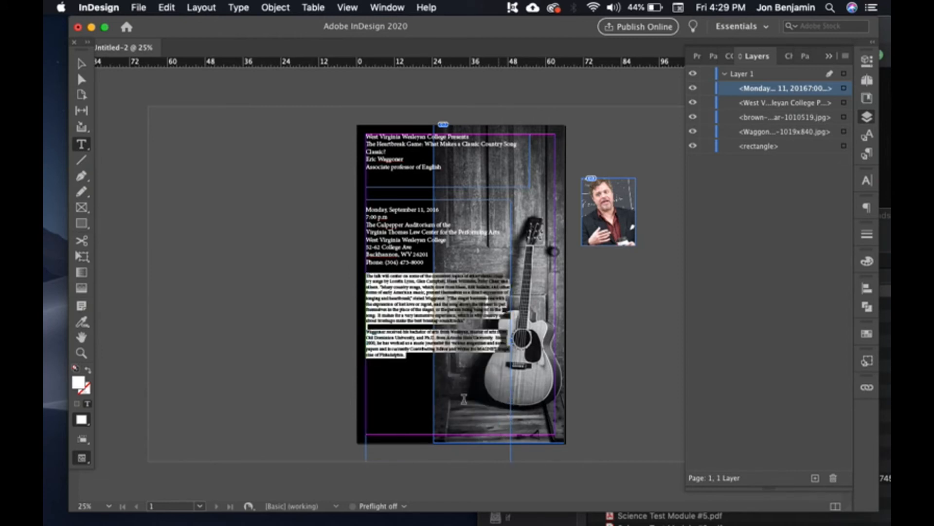
Step: Enlarge the lecture title text in the heading frame to 66 pt
click(419, 248)
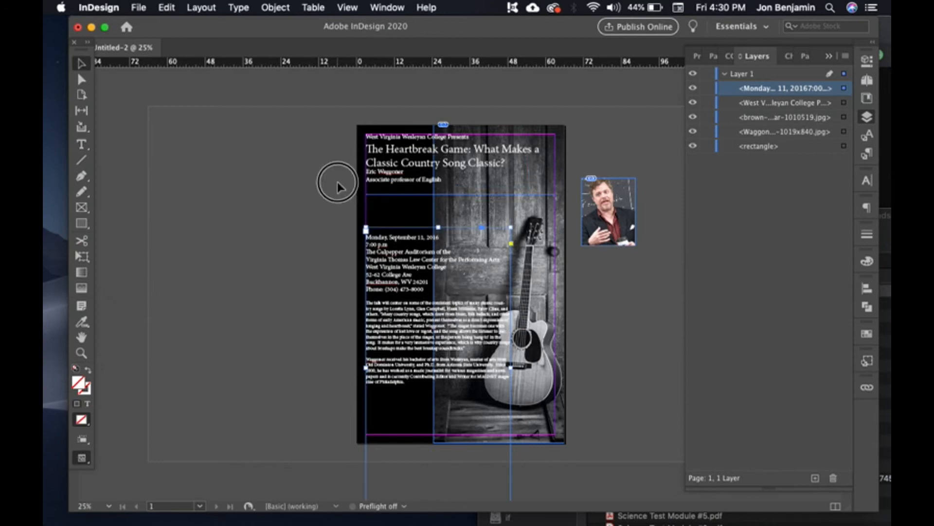
click(337, 184)
click(441, 160)
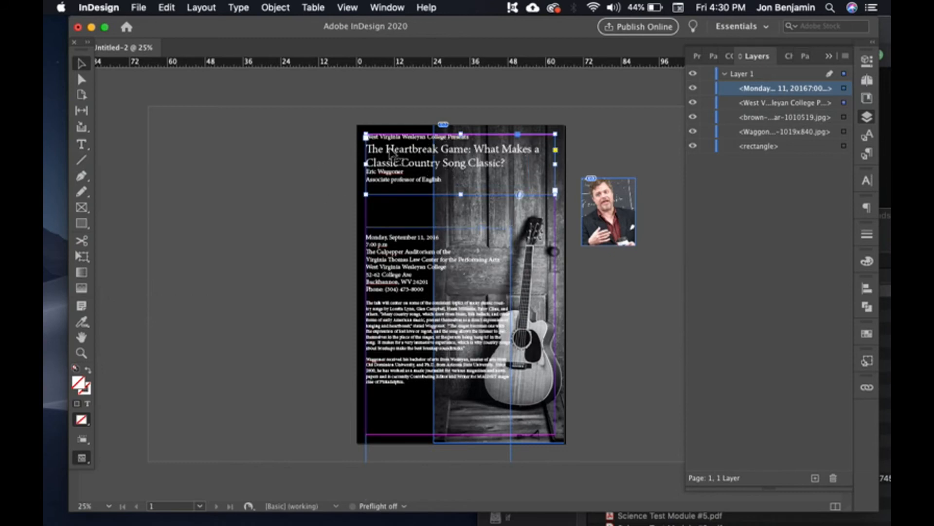
double_click(372, 152)
drag(367, 149, 551, 161)
key(super+shift+period)
key(super+shift+period)
key(super+shift+period)
key(super+shift+period)
key(super+shift+period)
key(super+shift+period)
key(super+shift+period)
key(super+shift+period)
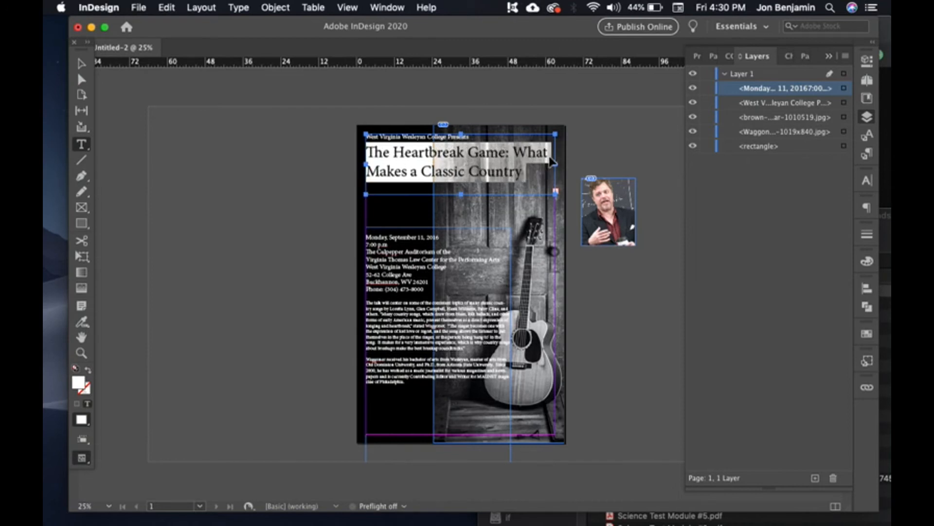
key(super+shift+period)
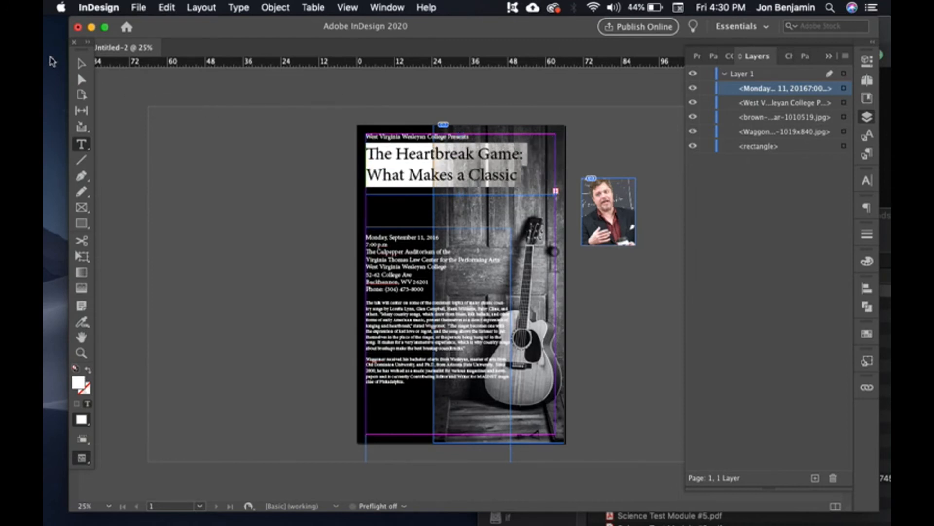
Step: Fit the heading text frame to its overset content
click(81, 65)
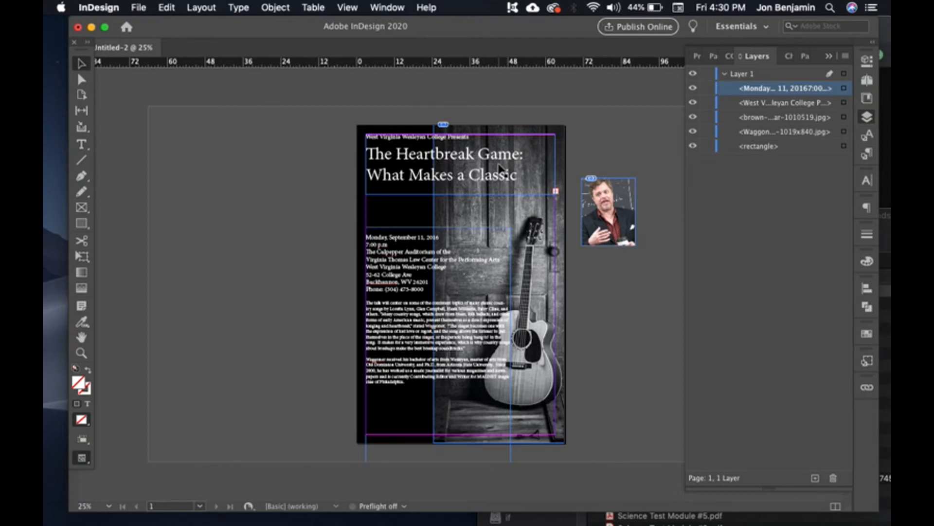
click(414, 184)
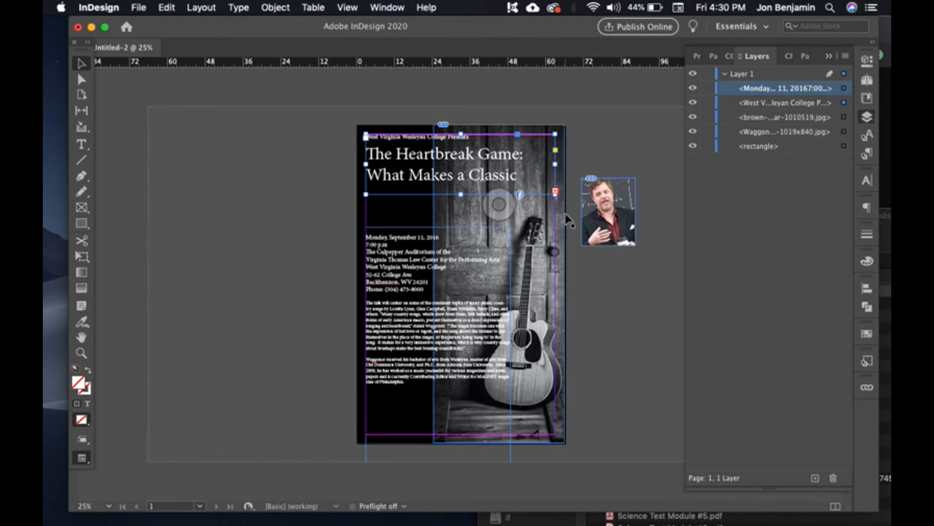
click(596, 137)
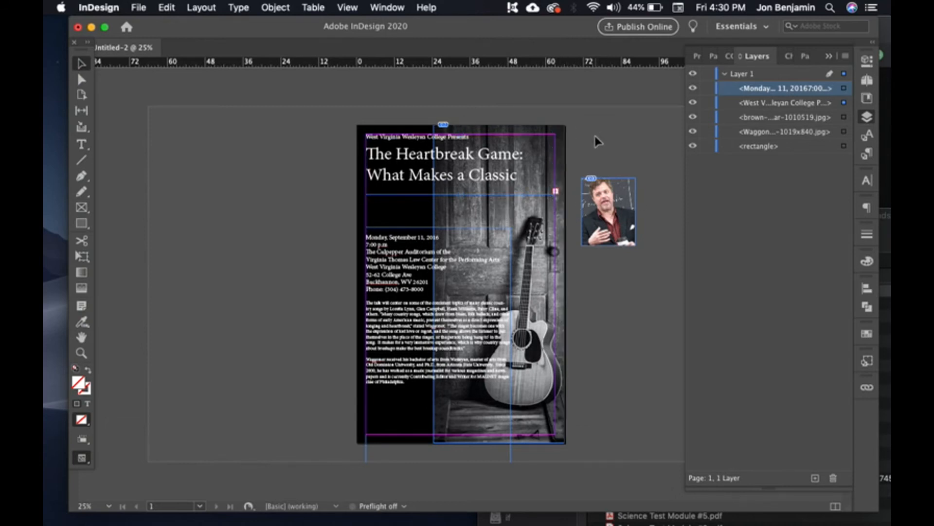
click(478, 176)
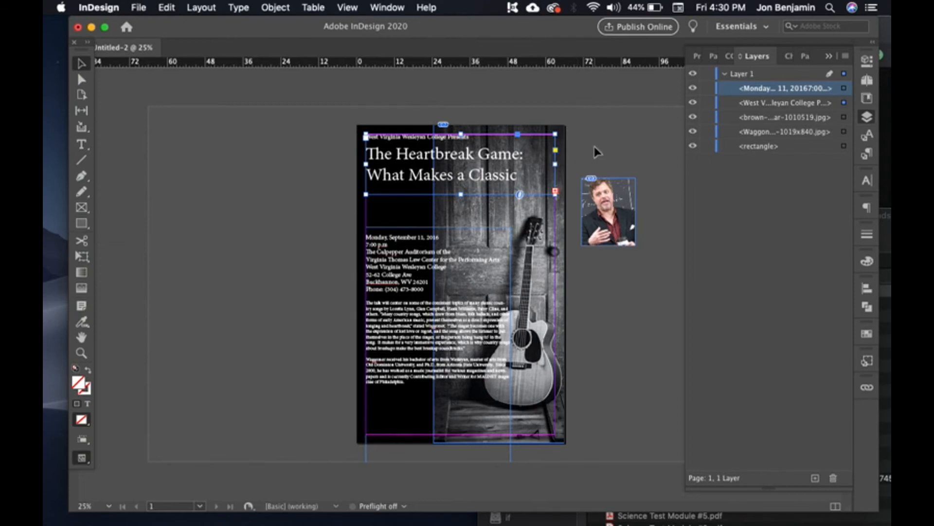
key(super+alt+c)
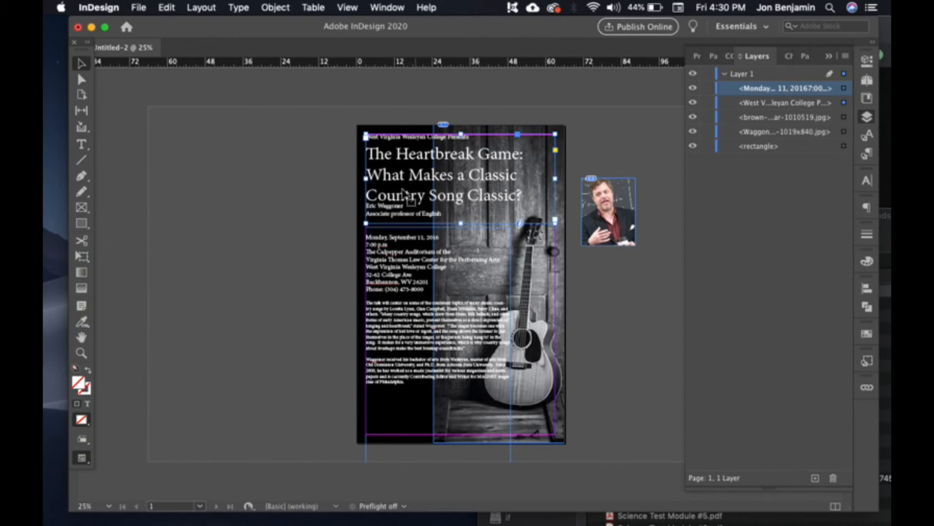
Step: Move the event details text frame further down below the heading and preview the page without guides
drag(399, 268, 400, 319)
click(453, 175)
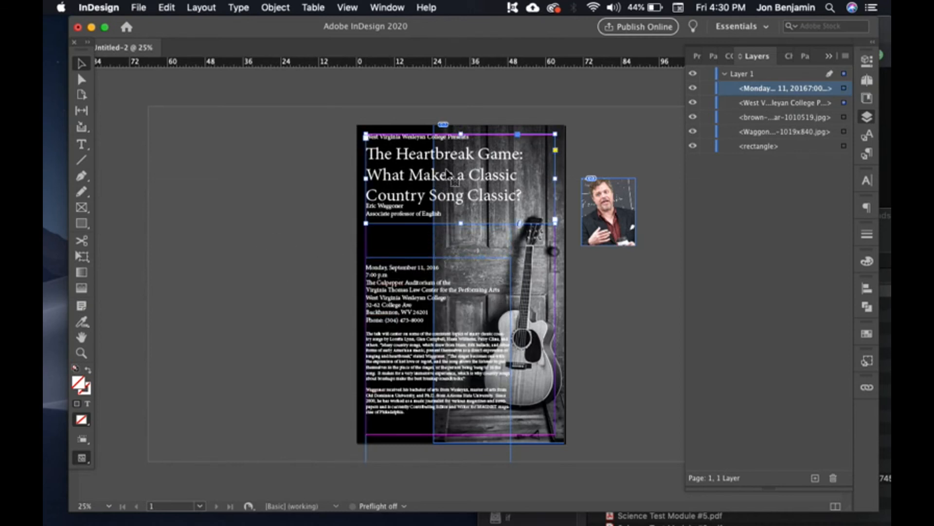
click(335, 173)
key(w)
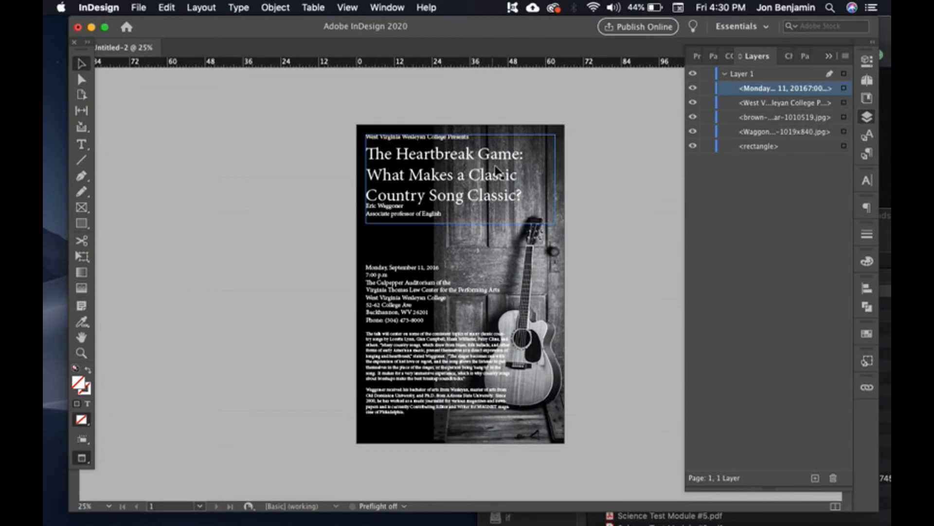
Step: Select the full three-line lecture title and set its font size to 70 pt
click(416, 171)
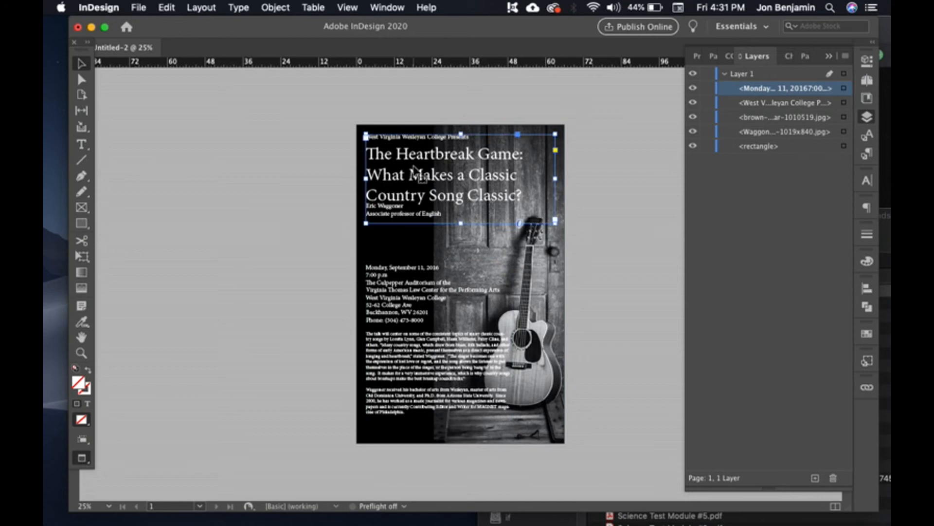
double_click(416, 171)
drag(393, 154, 481, 175)
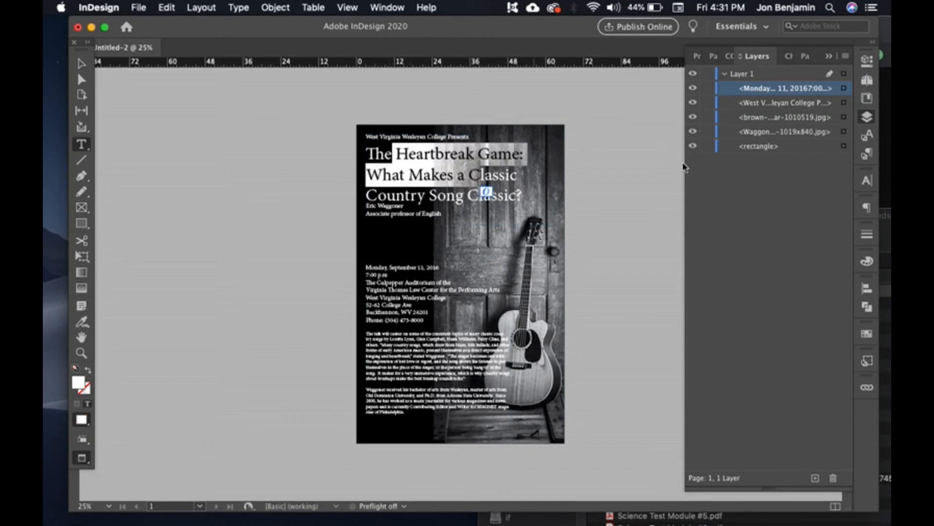
click(697, 57)
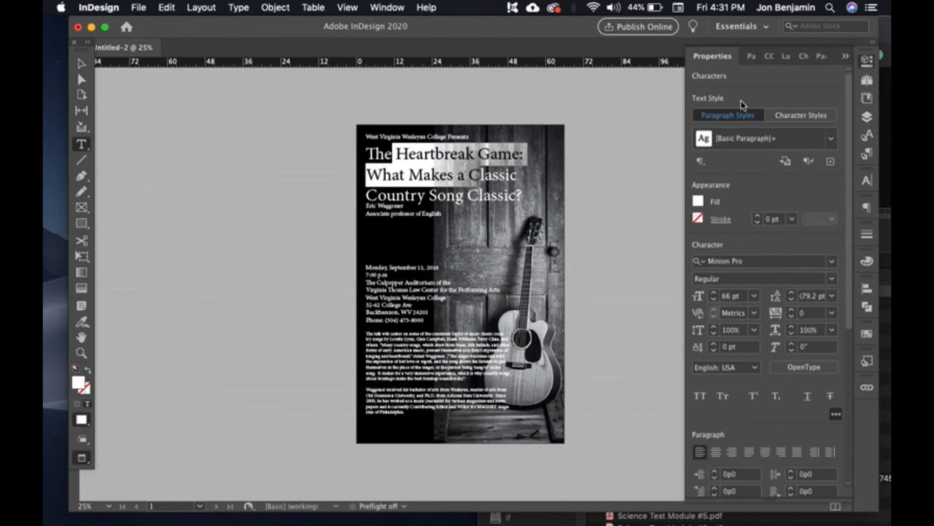
drag(366, 153, 554, 200)
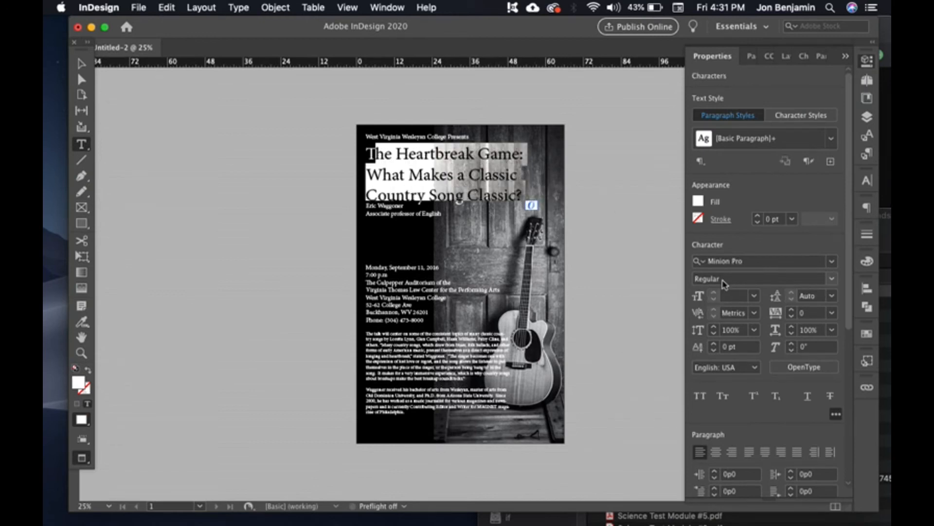
click(368, 154)
drag(368, 153, 472, 183)
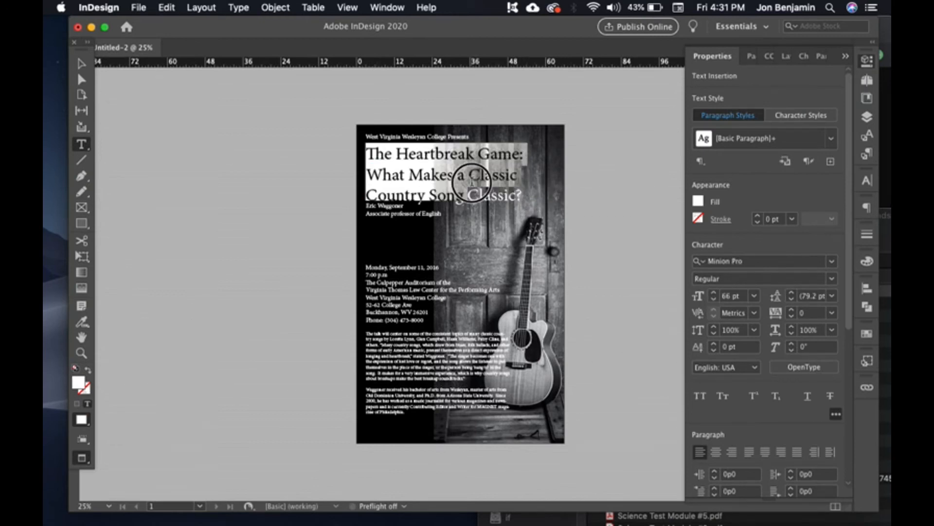
click(398, 161)
drag(368, 153, 549, 193)
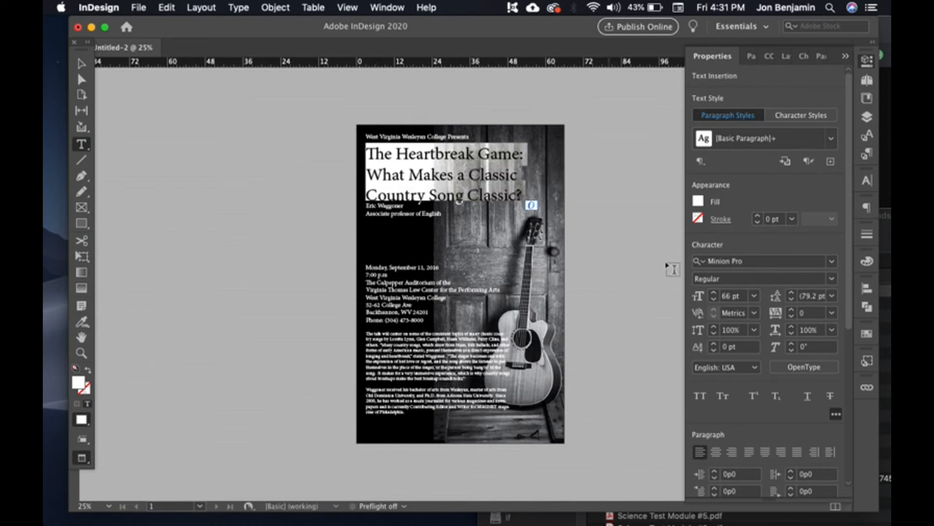
click(739, 295)
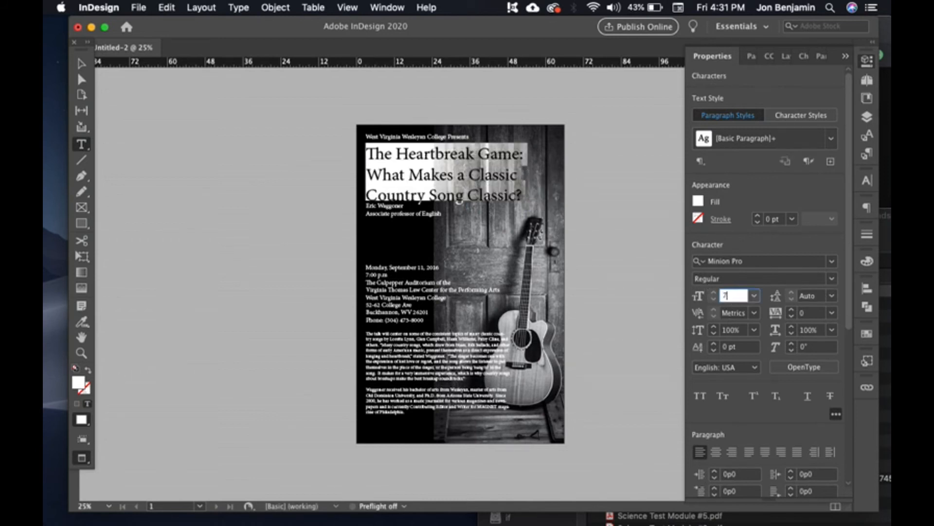
key(Return)
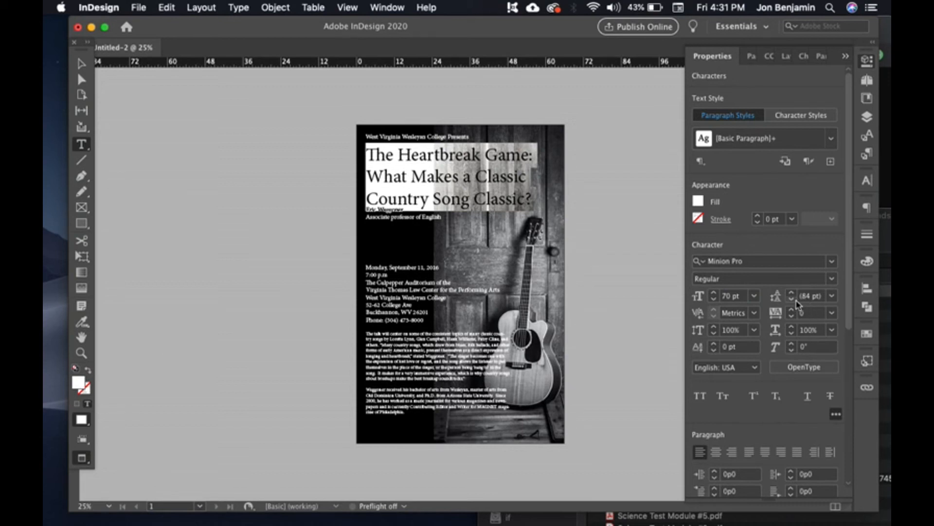
Step: Set the lecture title's leading to 70 pt and deselect the heading frame
click(822, 295)
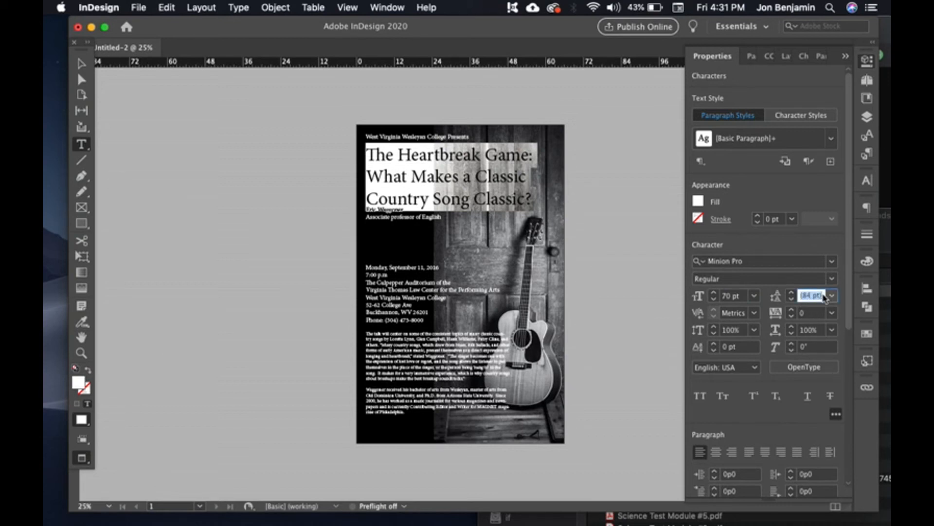
text(70)
key(Tab)
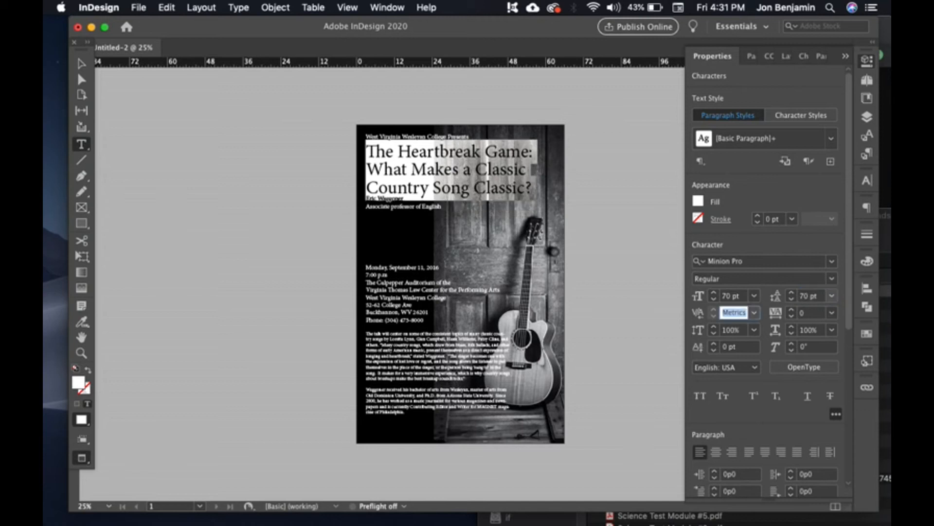
click(82, 64)
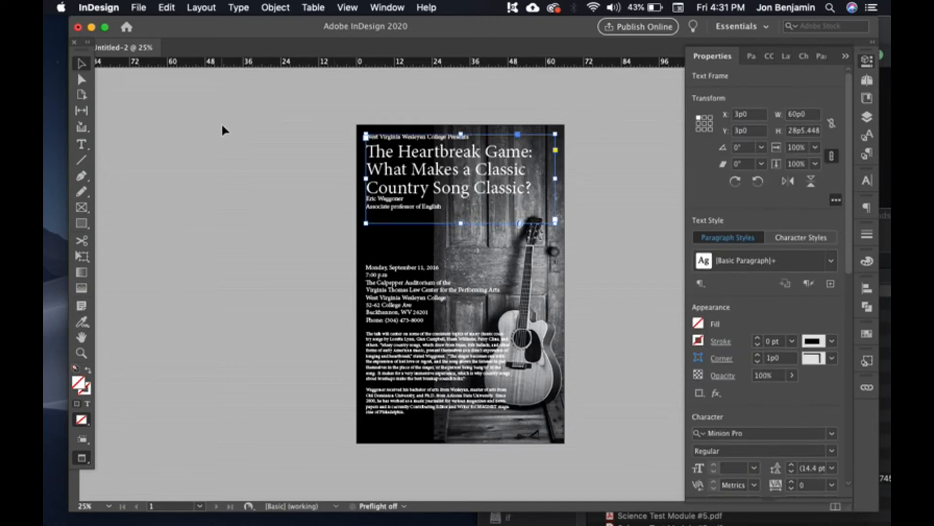
click(223, 129)
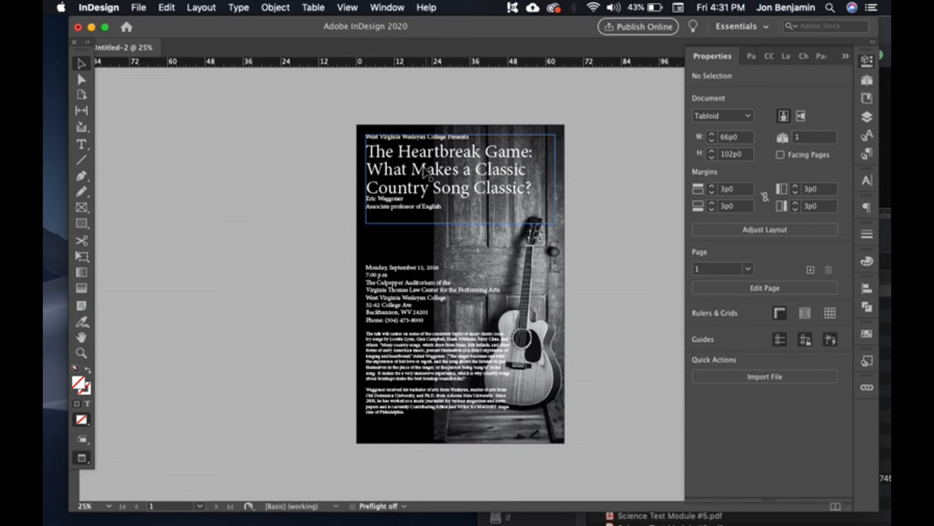
Step: Examine the letter spacing within the lecture title and its character and paragraph settings
click(327, 219)
double_click(506, 193)
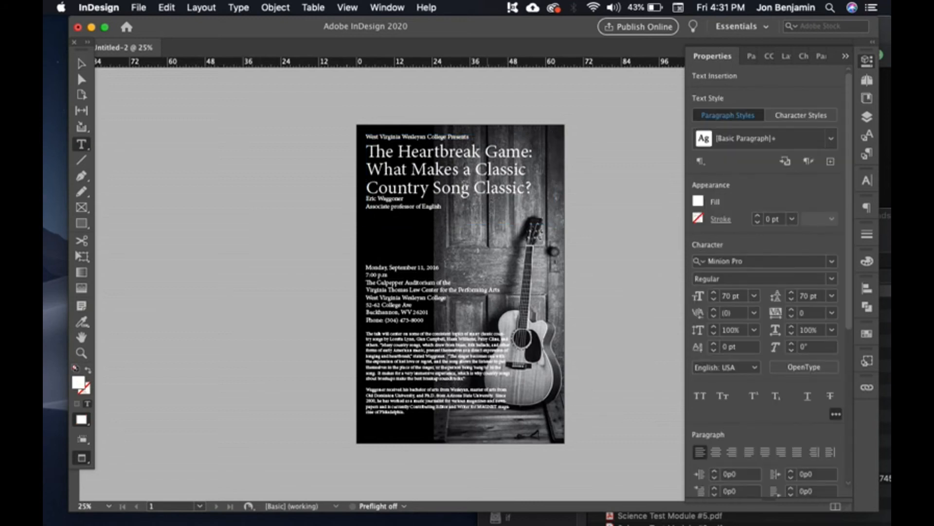
click(471, 149)
click(480, 187)
click(507, 190)
click(505, 153)
click(445, 151)
click(505, 190)
click(506, 187)
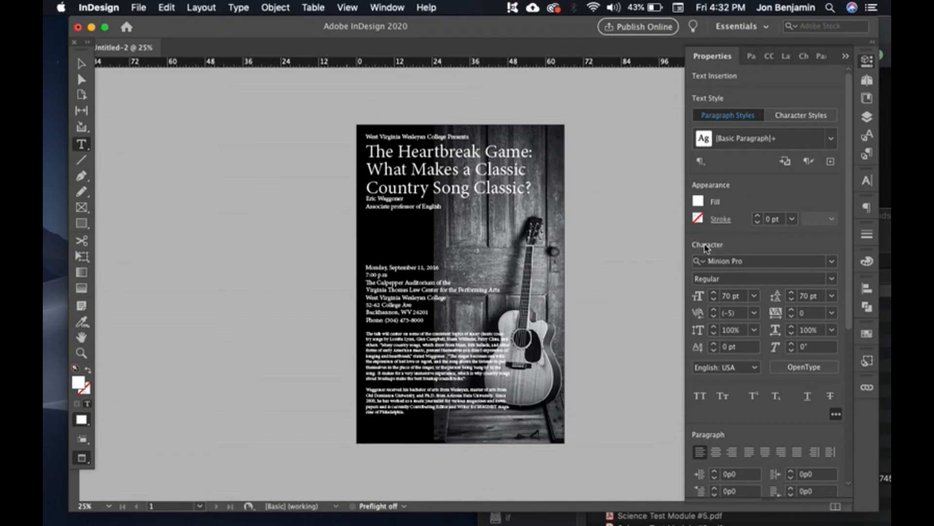
scroll(705, 248, down, 10)
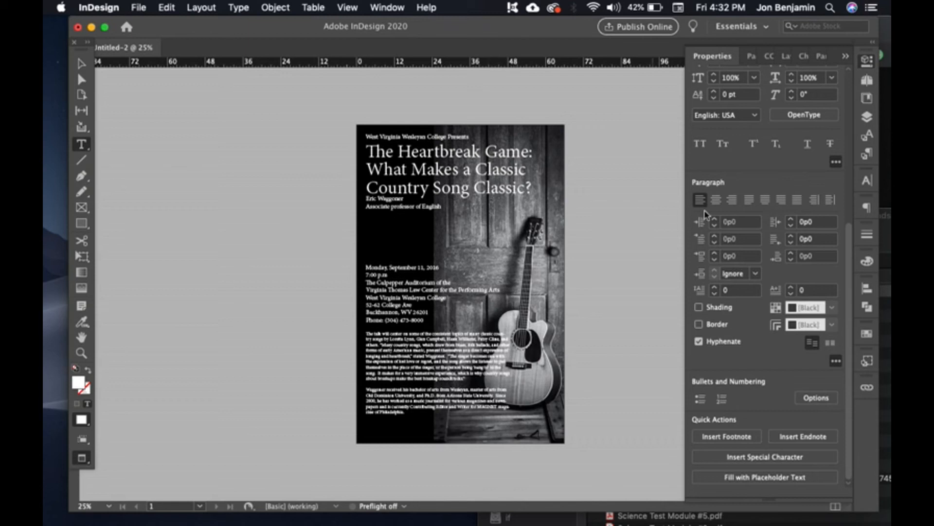
Step: Set the paragraph space after the lecture title to 3p0
click(820, 258)
click(791, 253)
click(790, 253)
click(790, 253)
click(791, 253)
text(3)
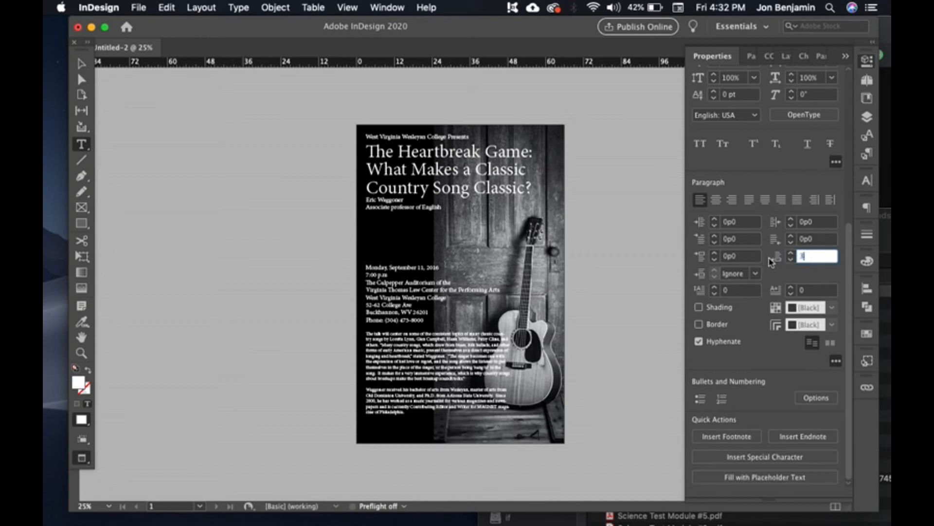
key(Tab)
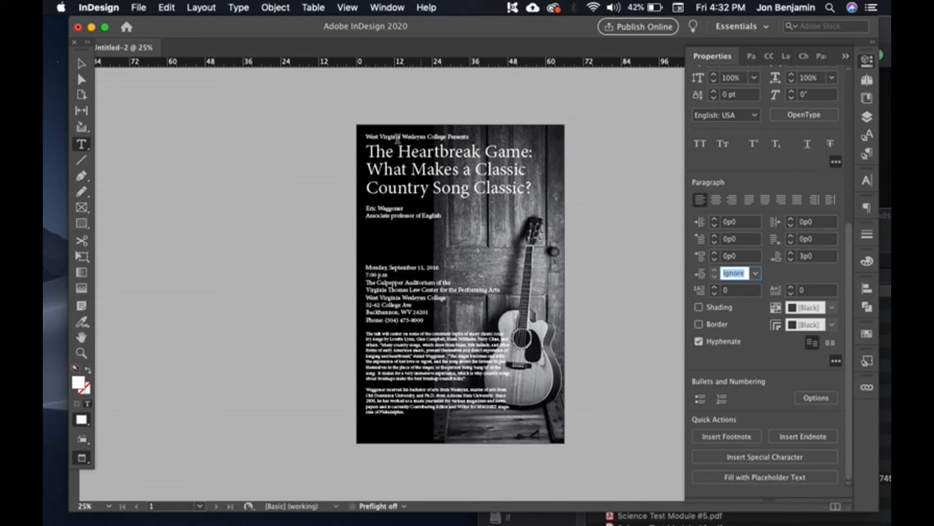
Step: Set the space after the "West Virginia Wesleyan College Presents" line to 1p0 and deselect the heading frame
click(460, 137)
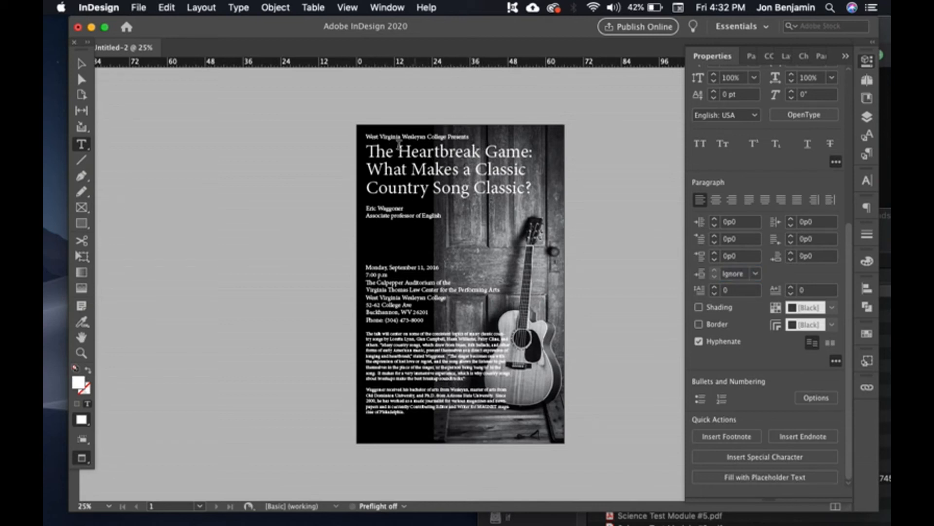
double_click(817, 255)
text(2)
key(Tab)
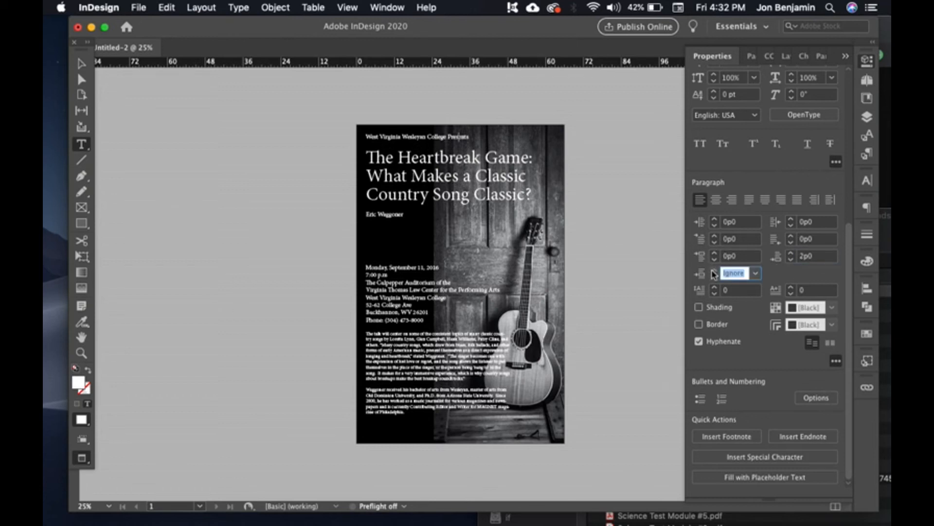
key(shift+Tab)
text(1)
key(Tab)
key(Escape)
click(228, 110)
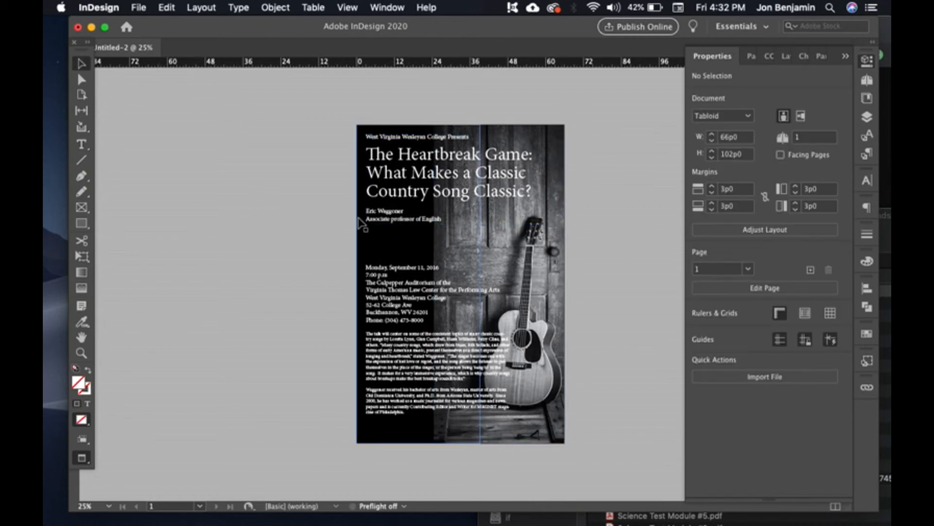
Step: Set the "Associate professor of English" line to 20 pt Minion Pro Italic and deselect the frame
double_click(408, 220)
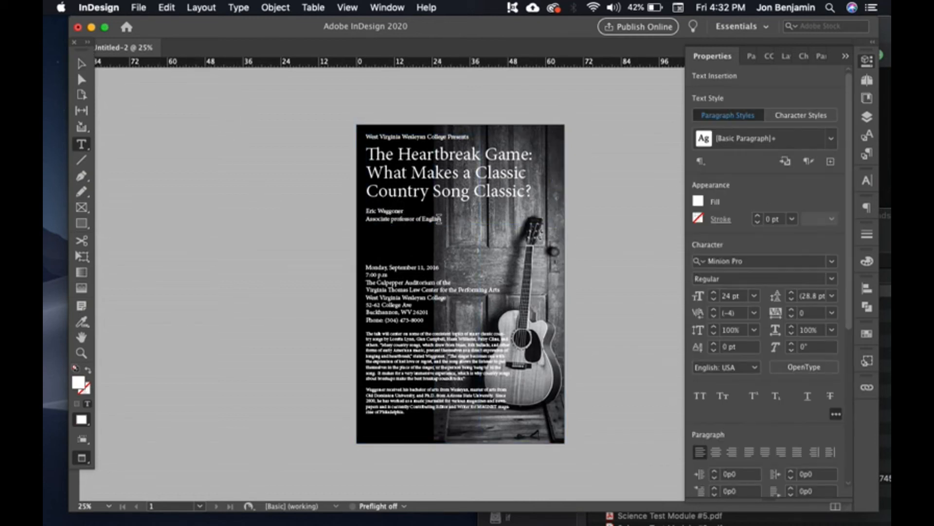
triple_click(407, 219)
key(super+shift+comma)
key(super+shift+comma)
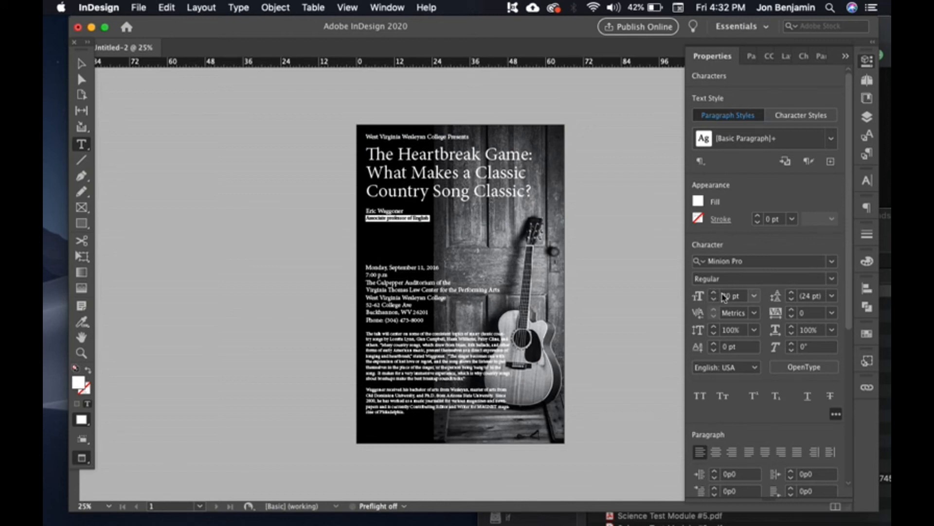
click(831, 279)
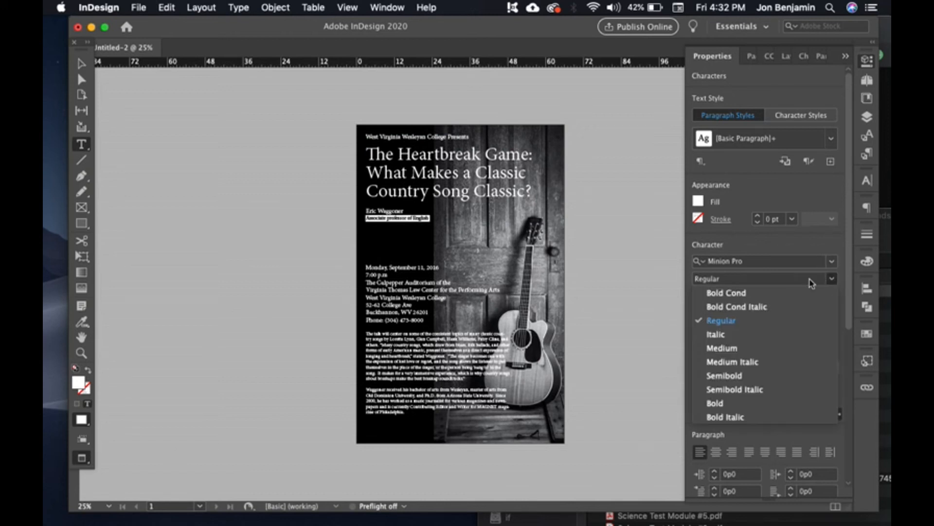
click(734, 335)
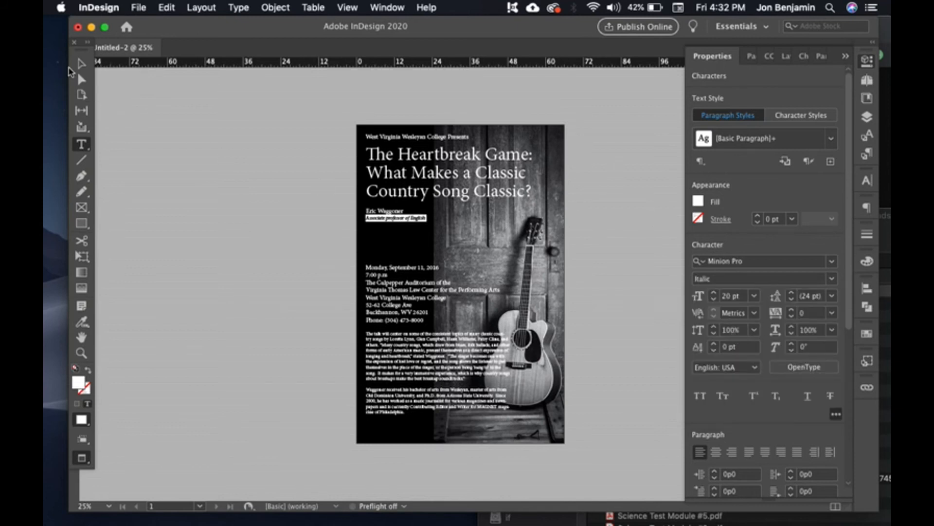
click(73, 68)
click(608, 211)
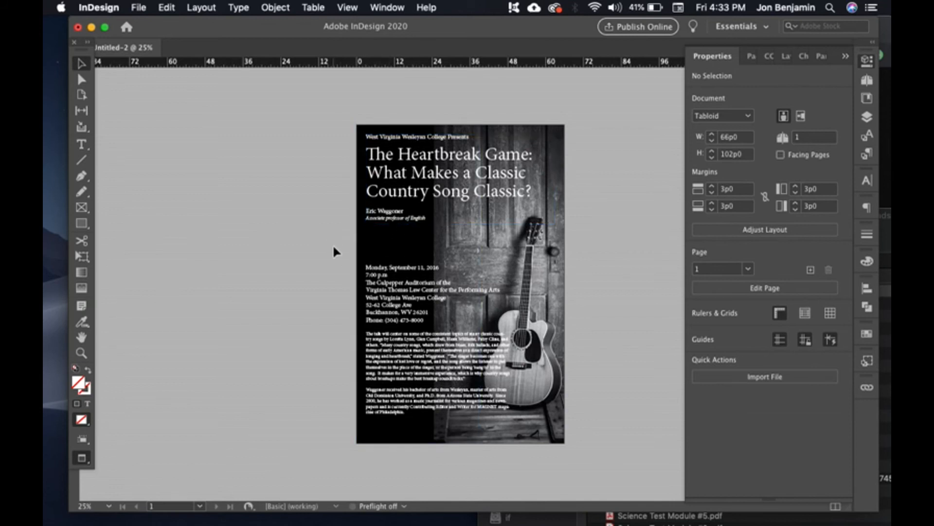
Step: Enlarge the speaker's name below the lecture title to 30 pt and deselect the frame
double_click(394, 213)
triple_click(395, 211)
key(super+shift+period)
key(super+shift+period)
key(super+shift+period)
click(395, 213)
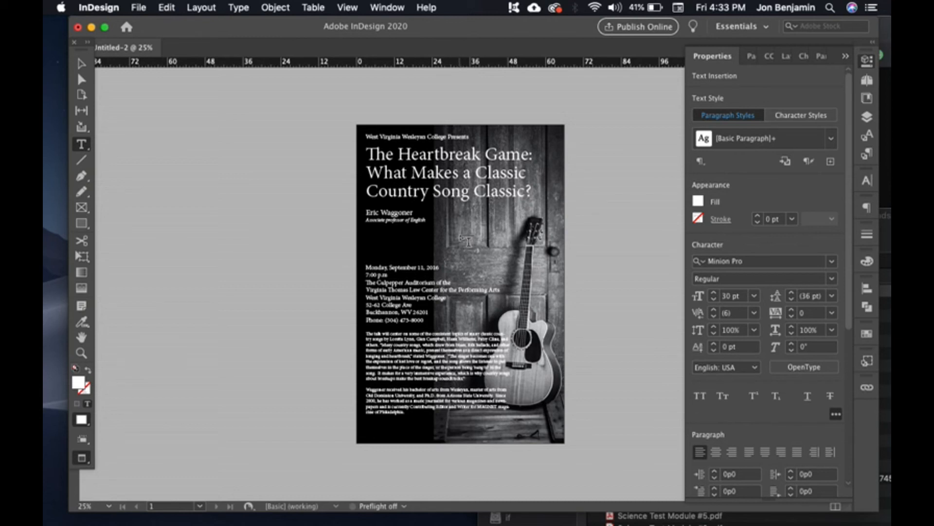
click(81, 64)
click(215, 197)
Step: Delete the blank line above the date in the event details text and deselect the frame
double_click(379, 268)
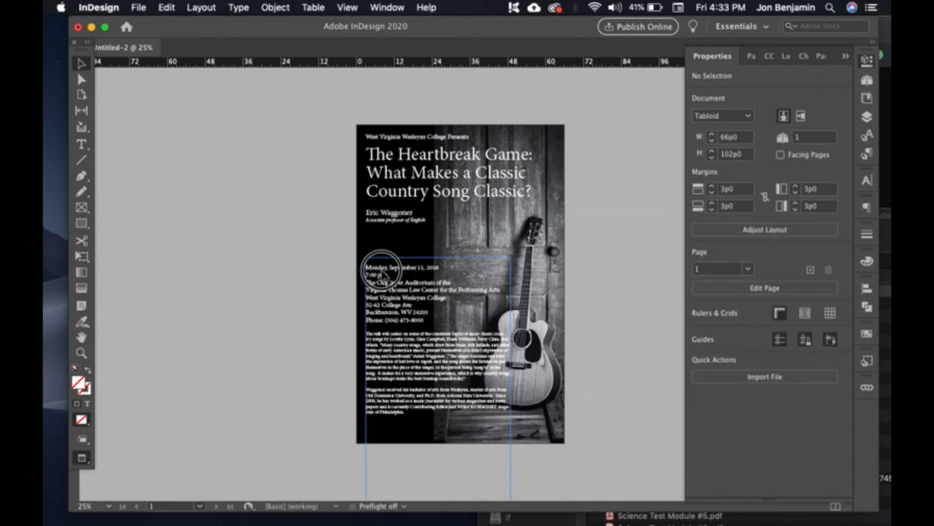
key(BackSpace)
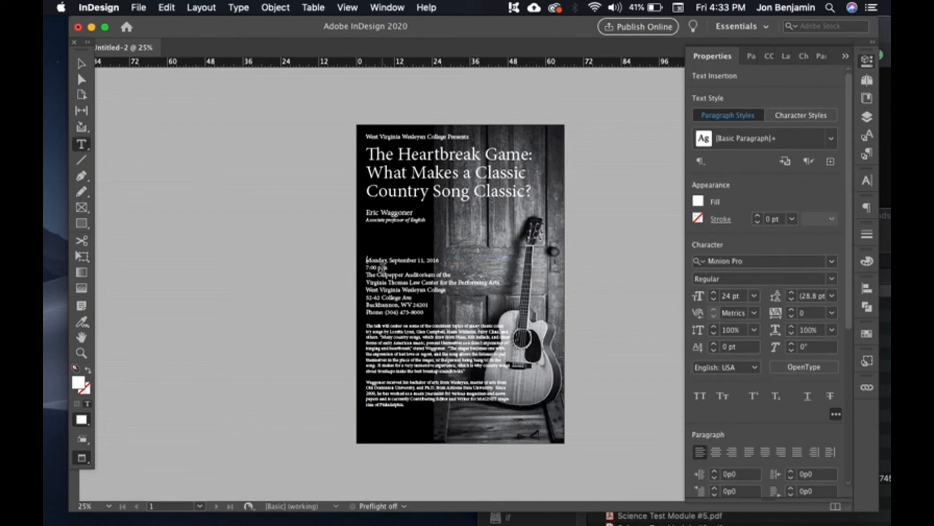
click(82, 64)
click(240, 188)
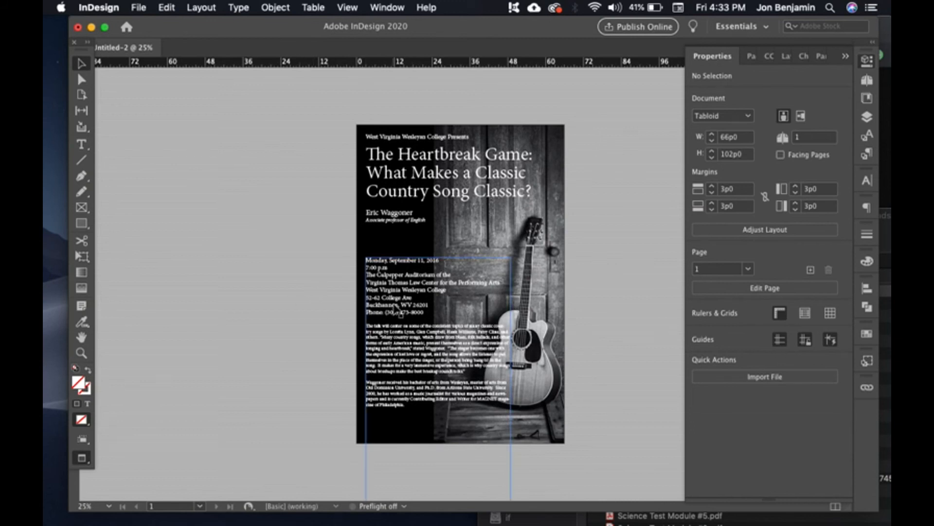
Step: Show the guides and frame edges and move the event details frame down, leaving a gap below the heading
key(w)
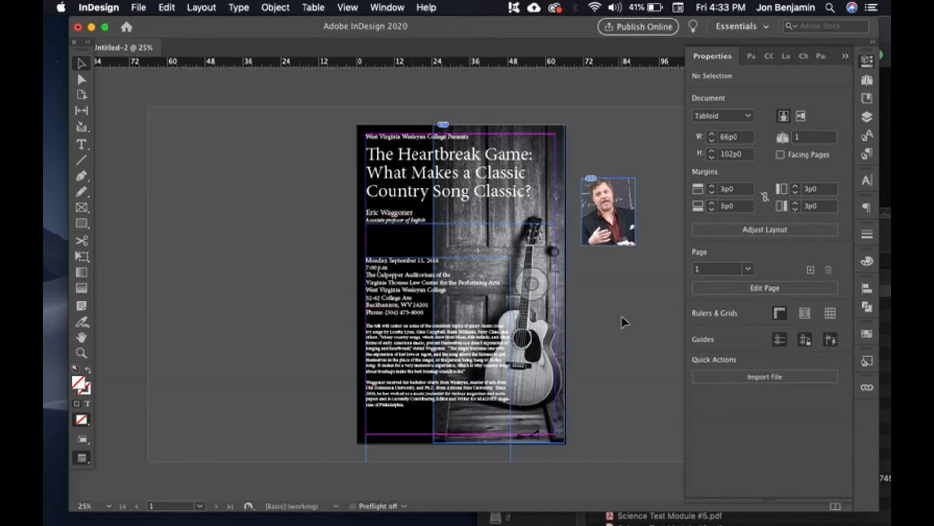
drag(412, 290, 408, 321)
click(606, 210)
click(643, 269)
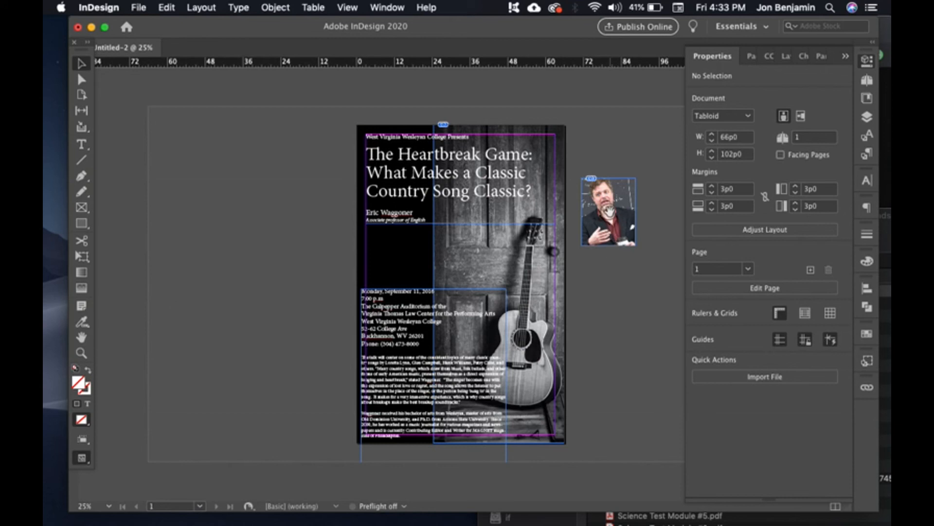
Step: Try to shift the portrait image inside its frame on the pasteboard, with undo
mouse_move(608, 209)
mouse_down()
mouse_move(608, 196)
mouse_move(608, 214)
mouse_move(635, 209)
mouse_move(615, 212)
mouse_up()
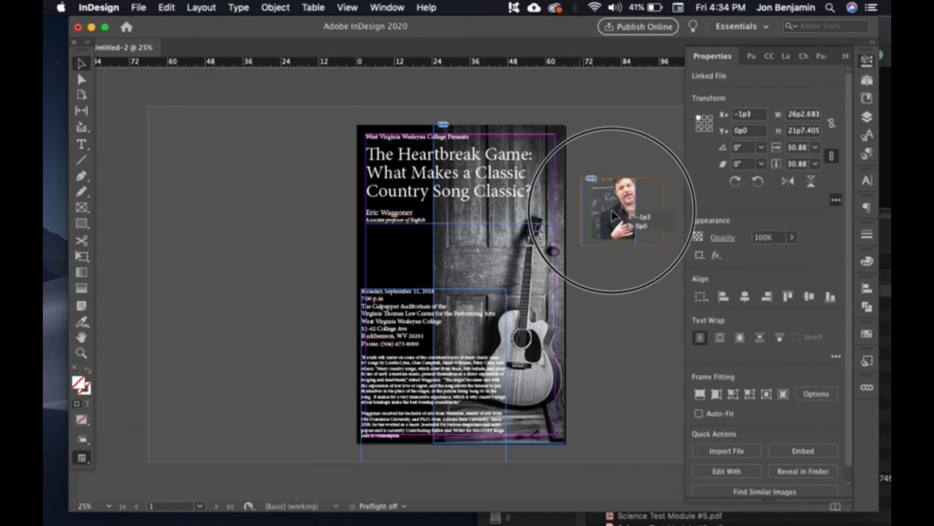
click(614, 309)
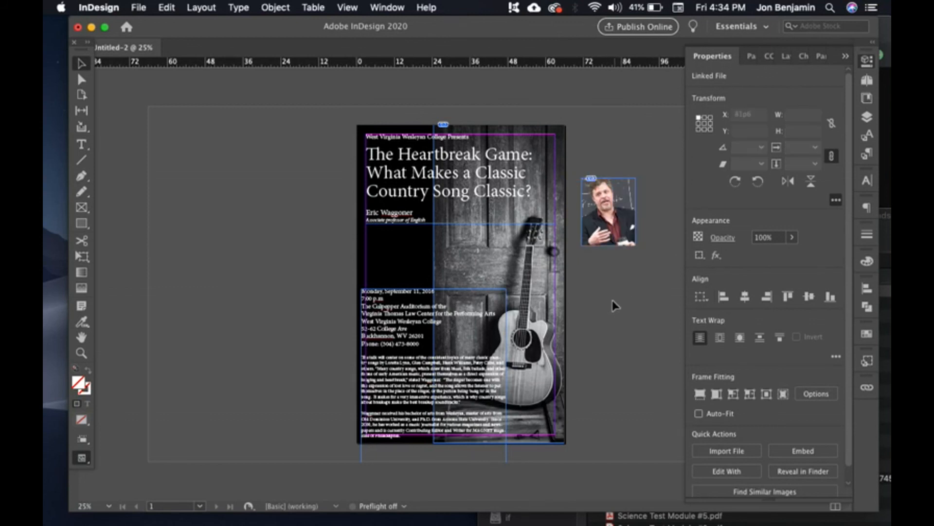
click(82, 80)
drag(608, 220, 624, 242)
key(super+z)
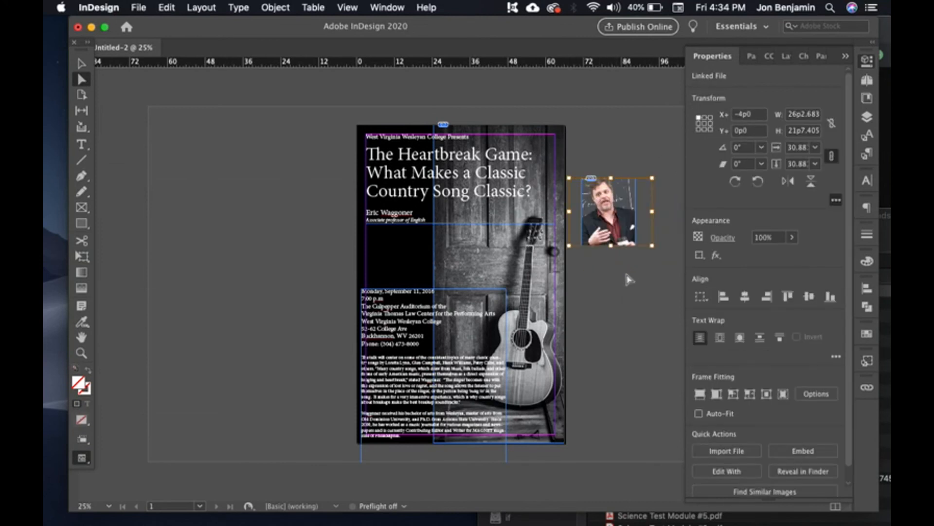
Step: Place the portrait photo at the left margin below the speaker's job title and scale it down to about 13p4 by 16p11
key(v)
click(628, 278)
click(626, 235)
drag(625, 236, 410, 287)
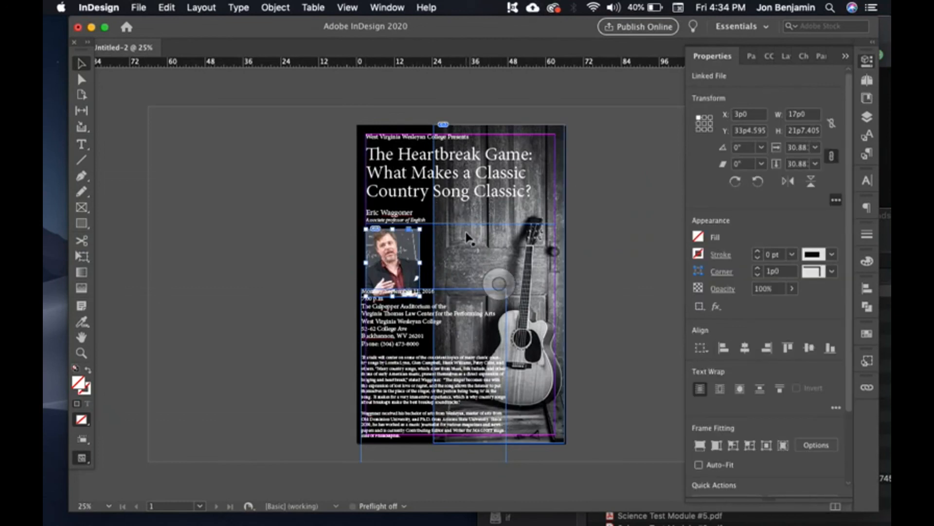
click(82, 256)
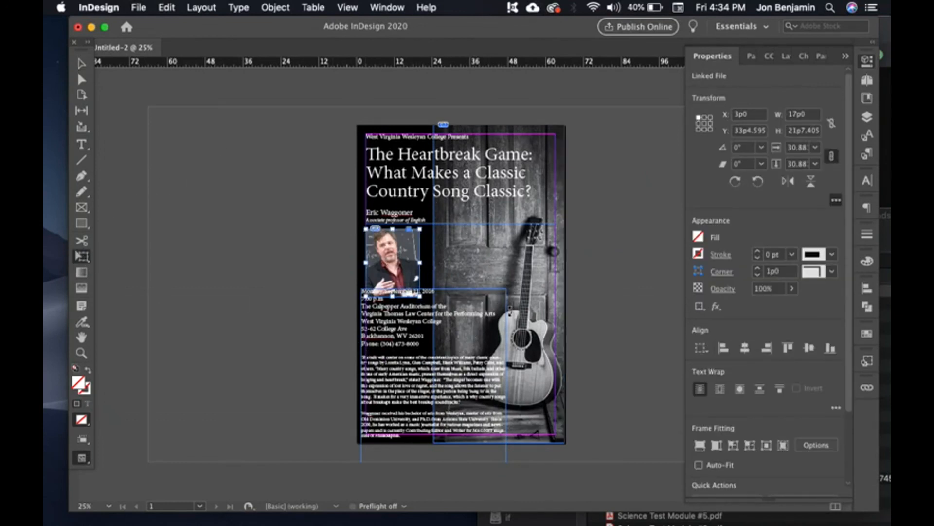
drag(422, 299, 408, 285)
key(v)
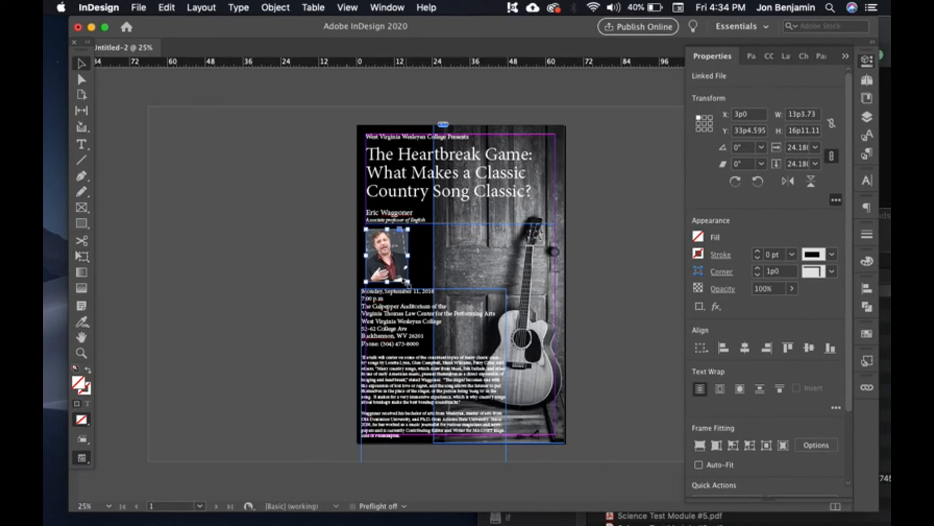
click(318, 296)
Step: Align the event details frame with the left margin beneath the portrait and preview the page briefly without guides
mouse_move(395, 331)
mouse_down()
mouse_move(410, 336)
mouse_move(399, 332)
mouse_up()
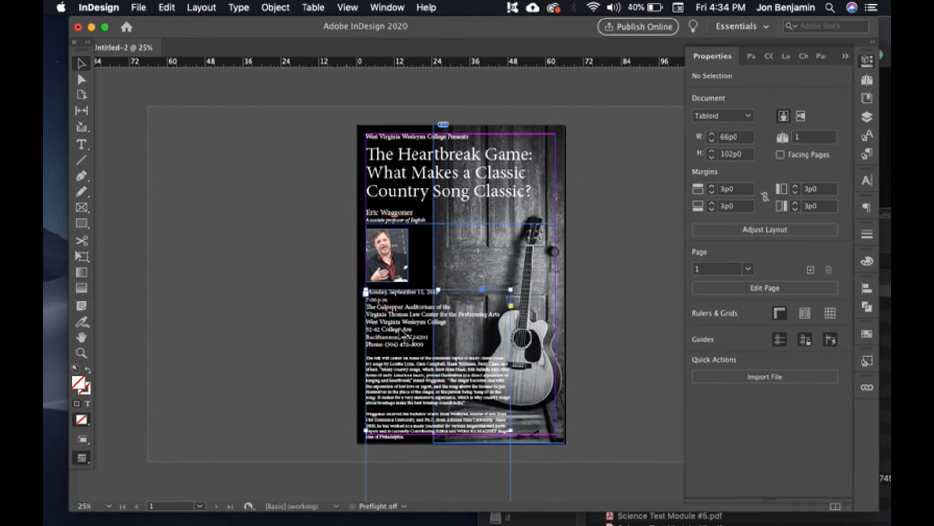
click(625, 318)
key(w)
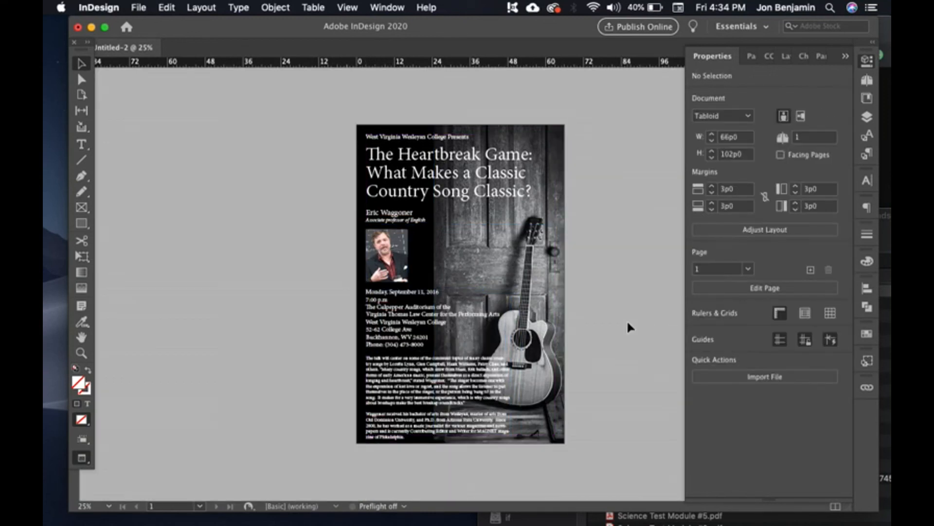
key(w)
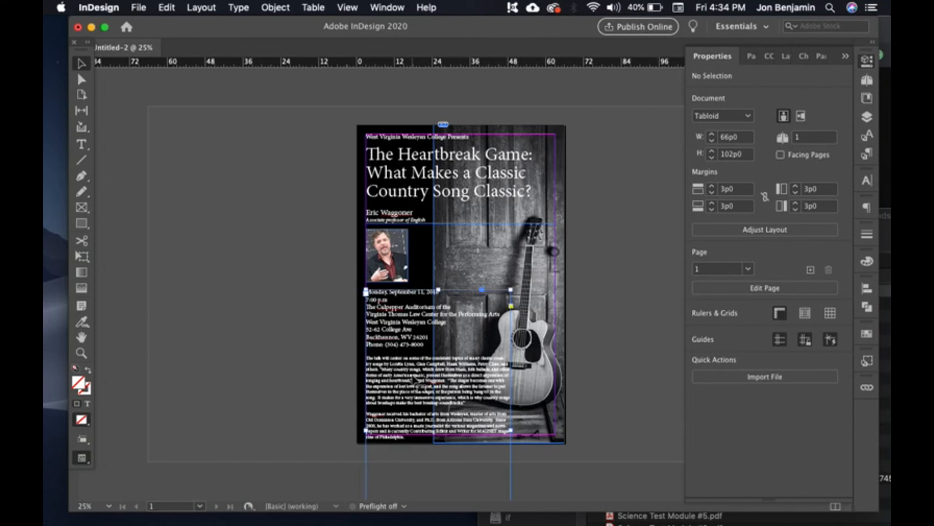
Step: Set the two description paragraphs at the end of the event details text to 14 pt and deselect the frame
double_click(366, 292)
drag(390, 357, 416, 394)
click(405, 368)
click(407, 376)
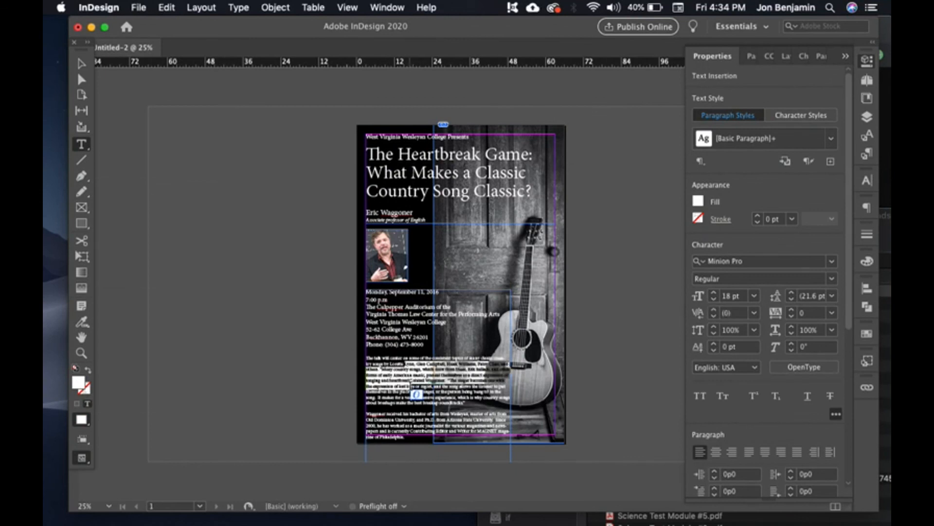
click(416, 394)
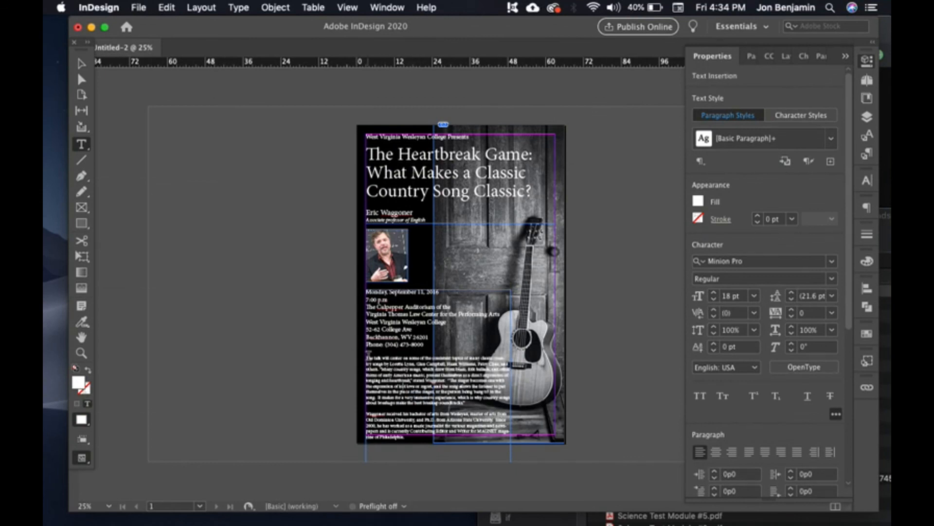
drag(368, 357, 414, 430)
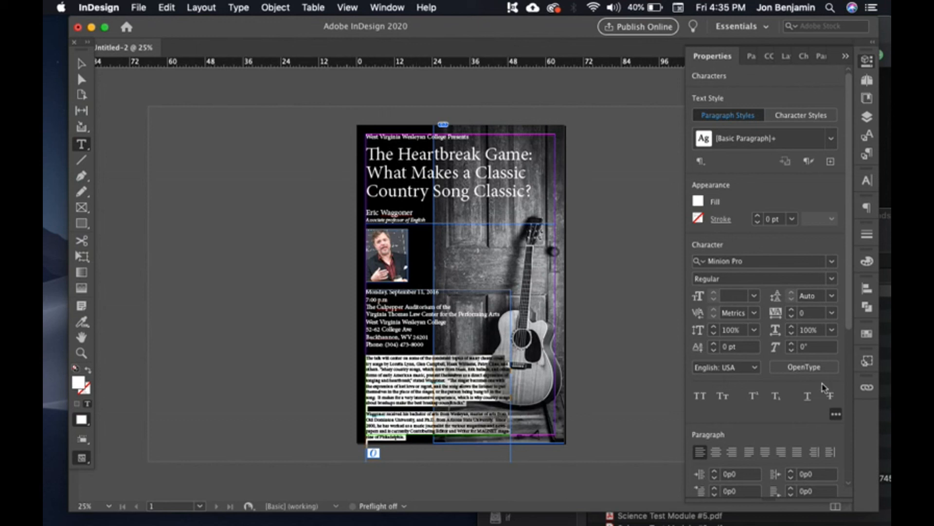
click(735, 295)
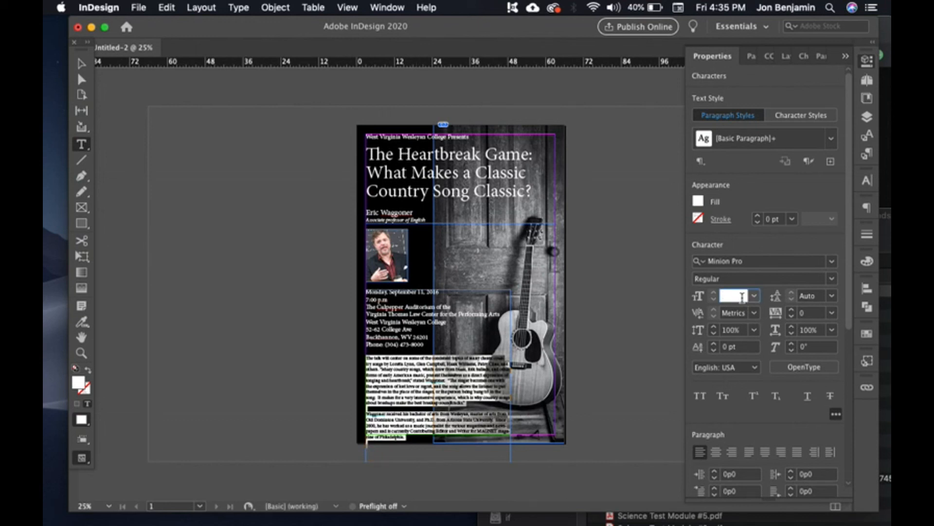
key(Tab)
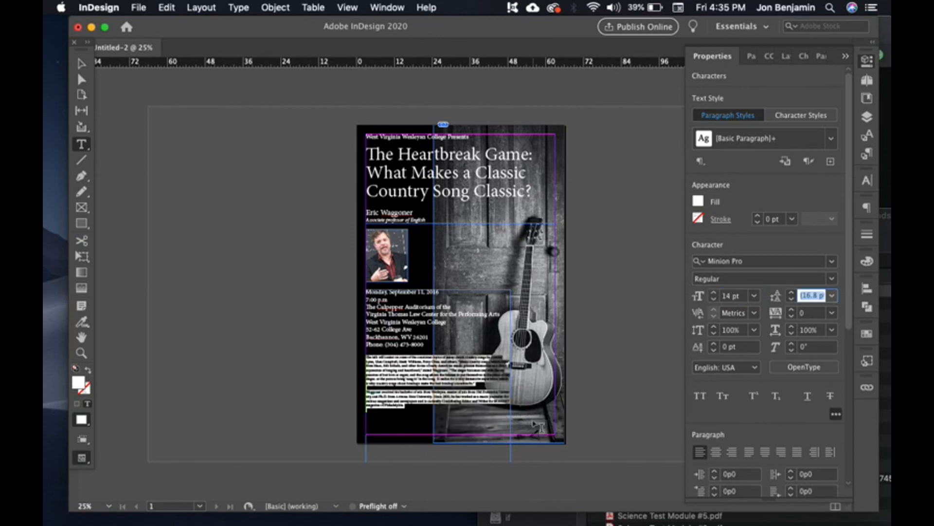
click(82, 63)
click(604, 399)
Step: Resize the event details text frame to about 34p6 wide and 50p3 high, clear of the guitar body
click(498, 369)
drag(511, 430, 475, 444)
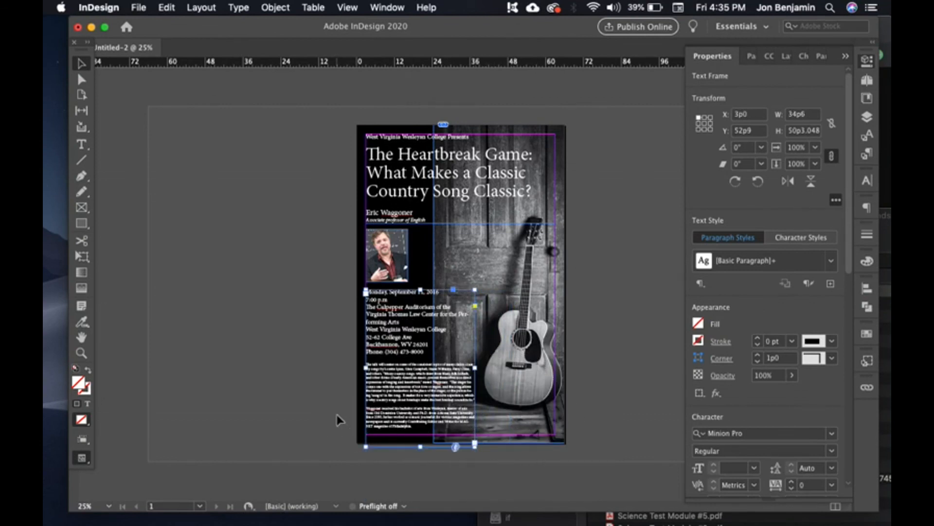
click(308, 415)
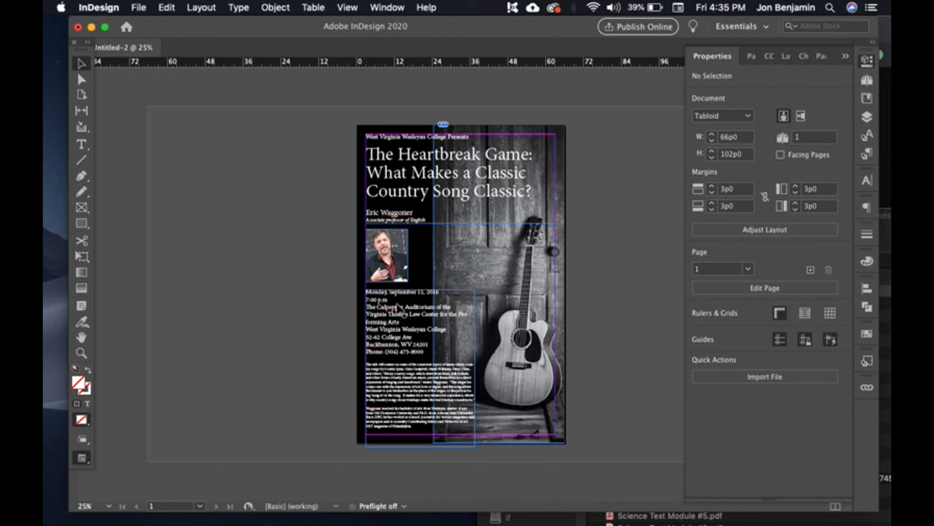
Step: Enlarge the event date line at the start of the event details text to 34 pt
double_click(407, 292)
triple_click(407, 292)
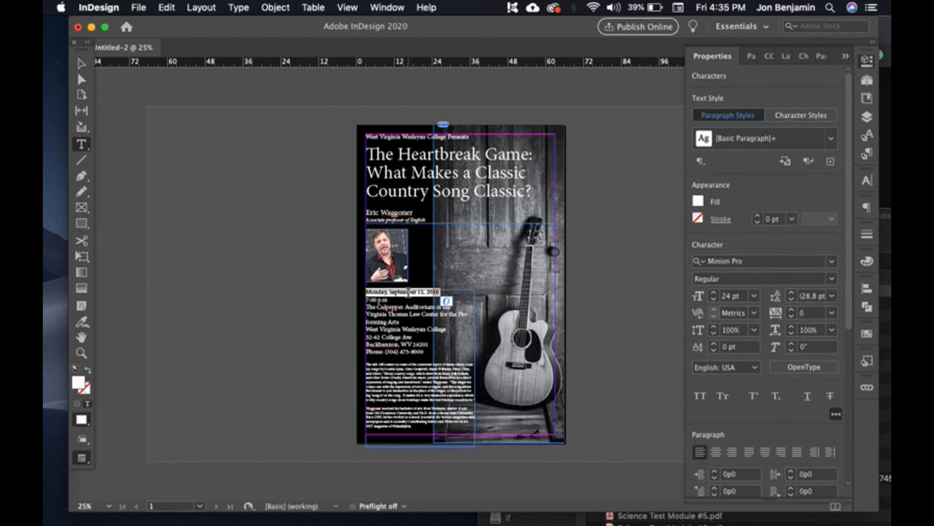
key(super+shift+period)
key(super+shift+period)
key(super+shift+period)
key(super+shift+period)
key(super+shift+period)
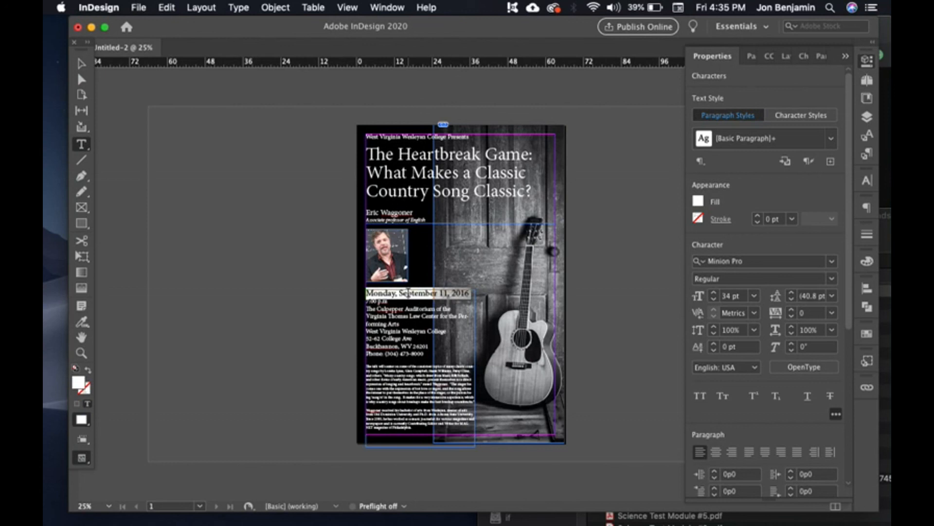
click(81, 63)
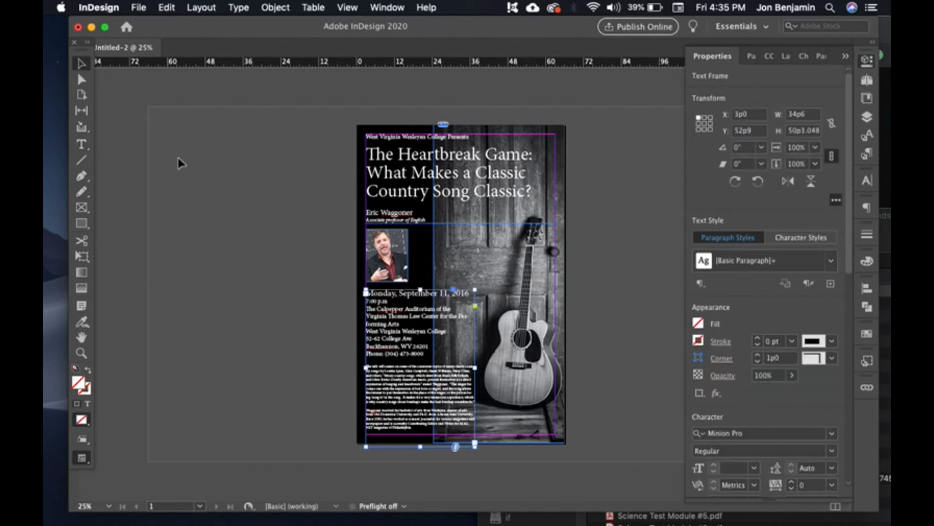
Step: Set the space after the event time line in the event details text to 1p0
click(334, 343)
double_click(407, 319)
click(383, 299)
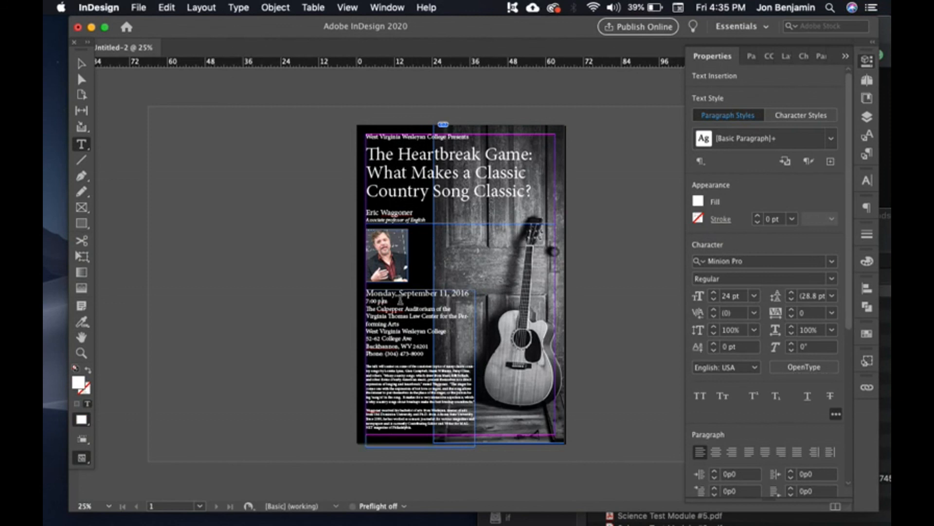
click(400, 300)
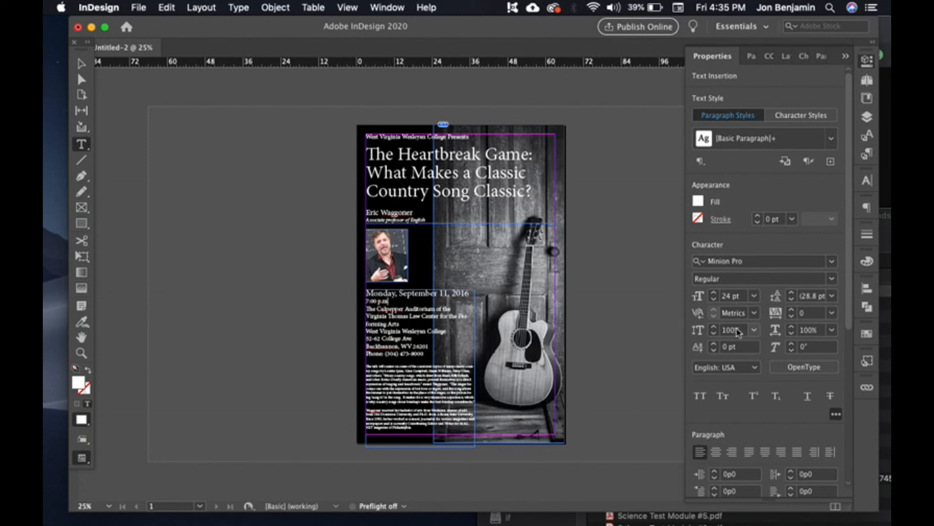
scroll(729, 405, down, 5)
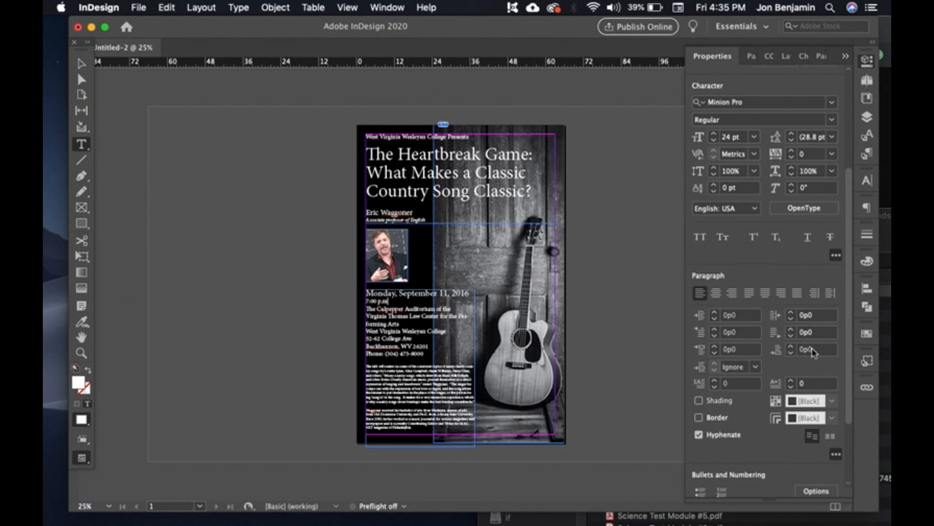
click(784, 348)
text(1)
key(Tab)
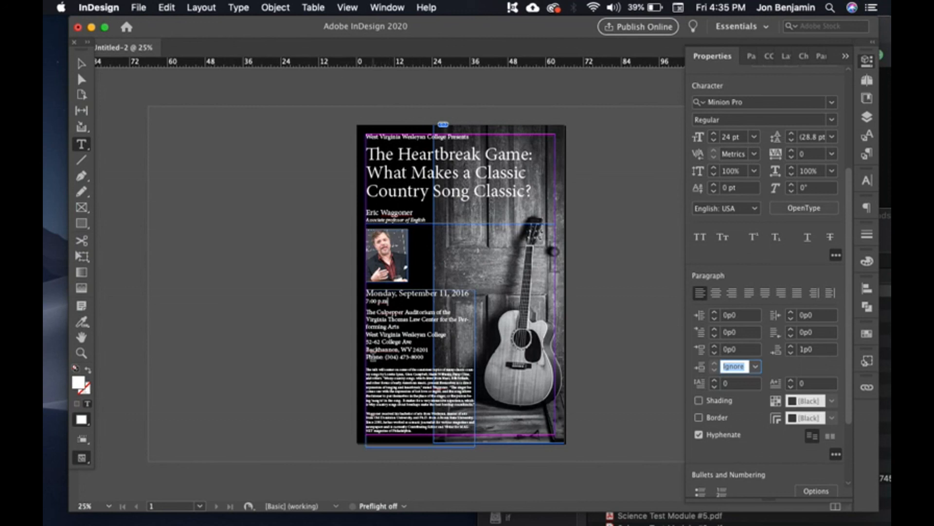
Step: Set 1p0 of space after the last line of the venue address and extend the event details frame to about 52p10 high
click(388, 349)
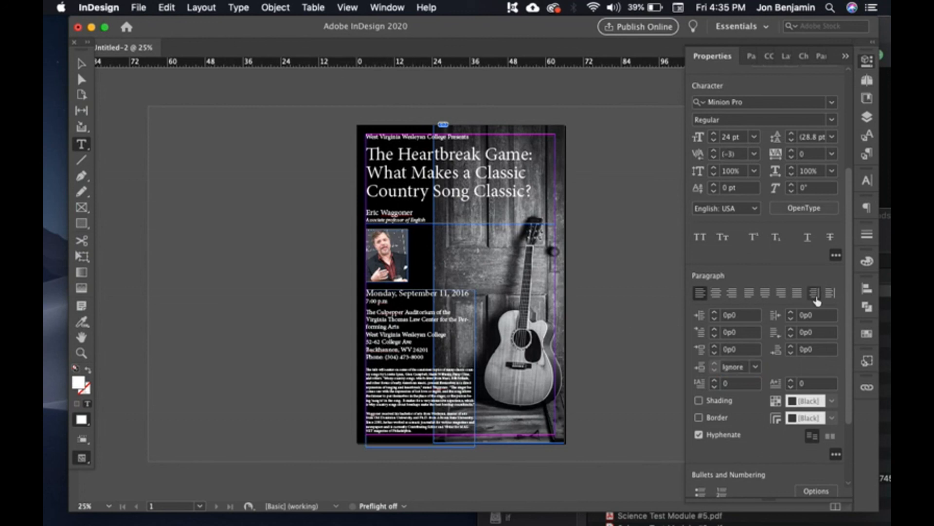
click(765, 347)
drag(827, 352, 765, 345)
text(1)
key(Tab)
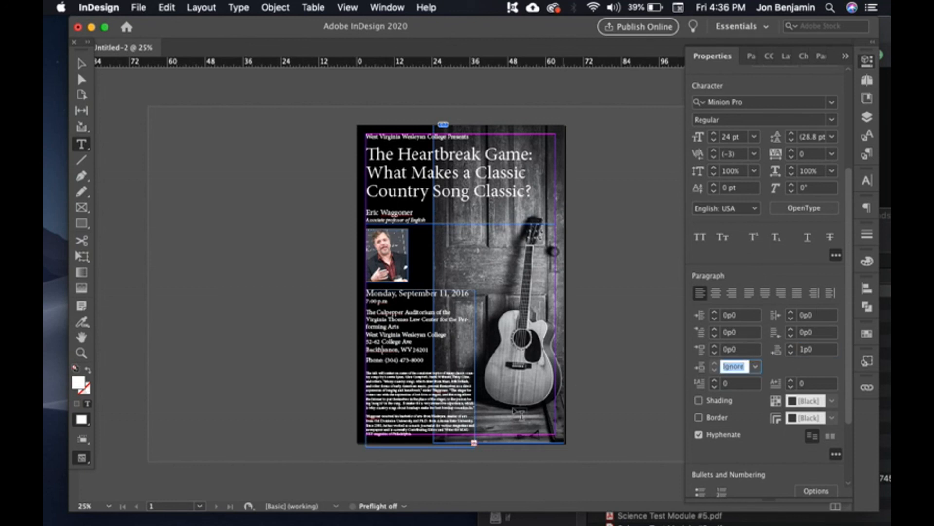
click(412, 404)
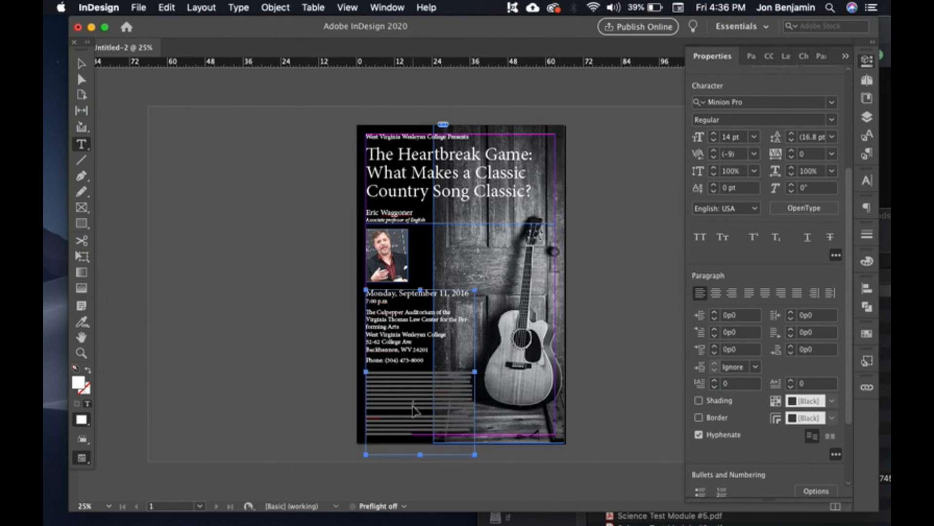
key(super+equal)
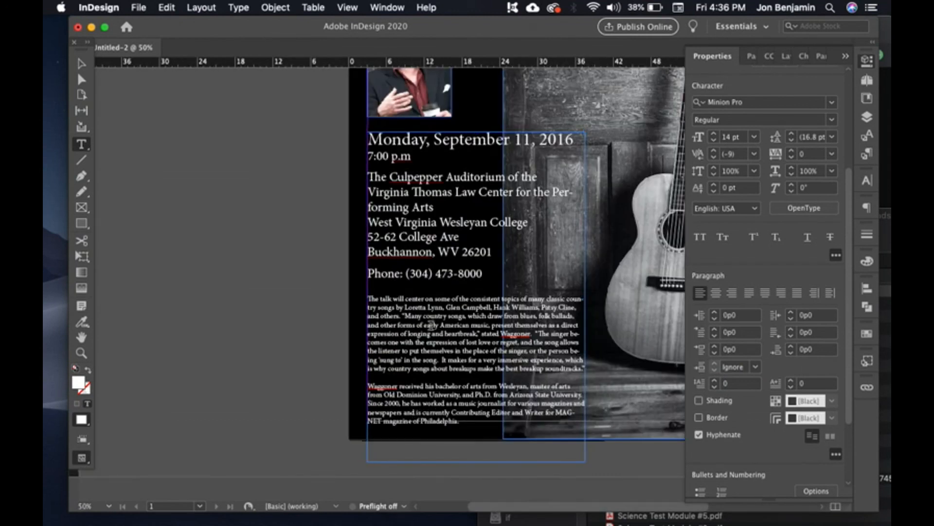
drag(490, 253, 358, 181)
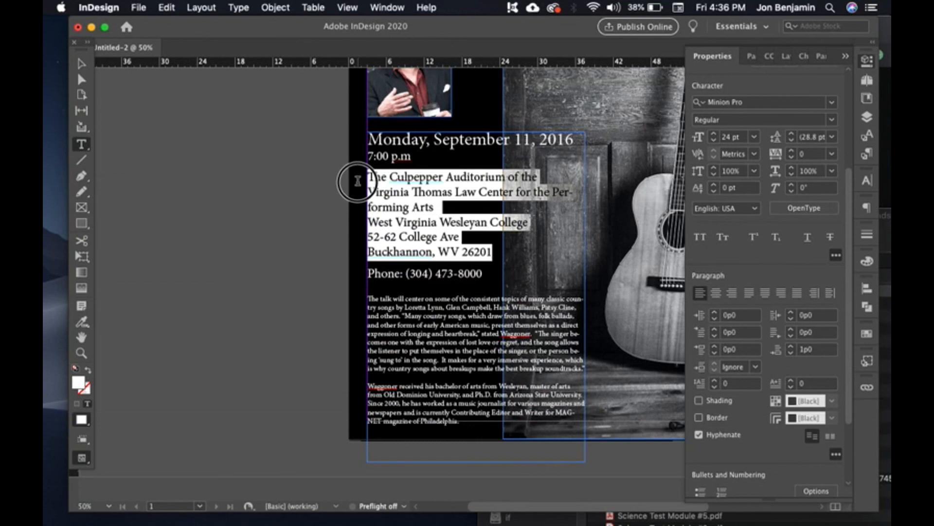
key(super+shift+comma)
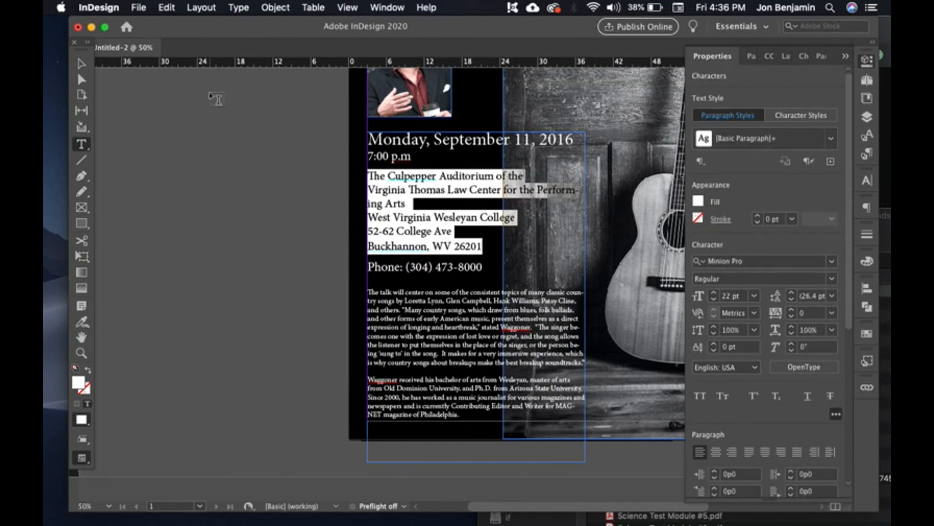
key(super+z)
Step: Reduce the venue address and phone lines in the event details text to 20 pt
click(485, 274)
drag(485, 274, 340, 167)
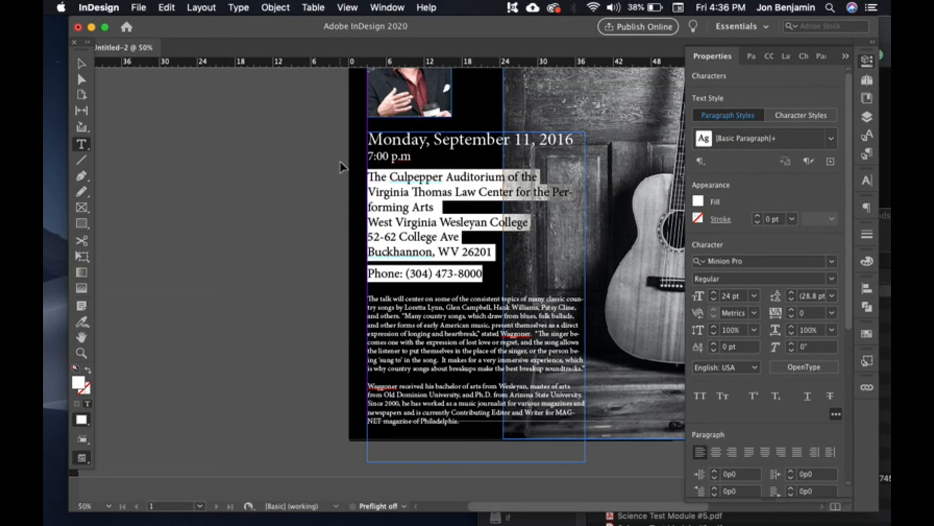
key(super+shift+comma)
key(super+shift+comma)
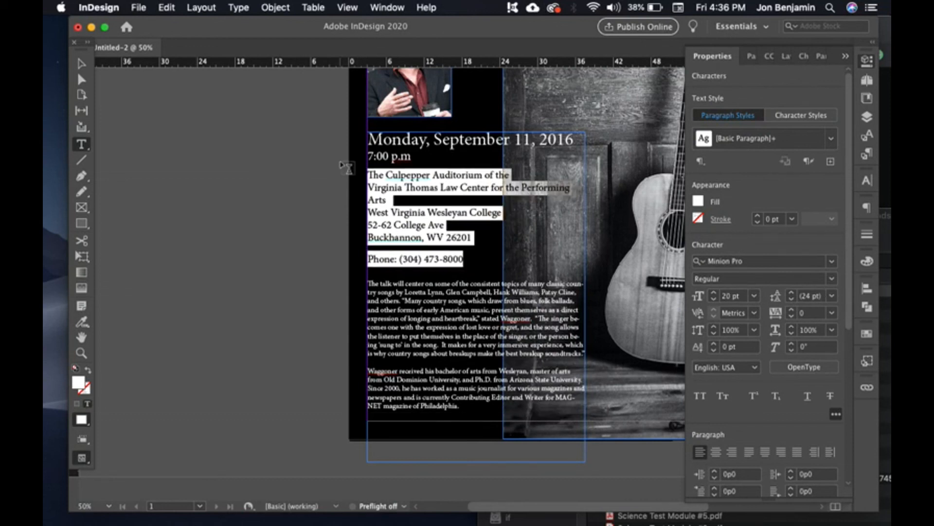
Step: Resize the event details text frame to about 33p9 wide, keeping its left edge on the margin
click(82, 63)
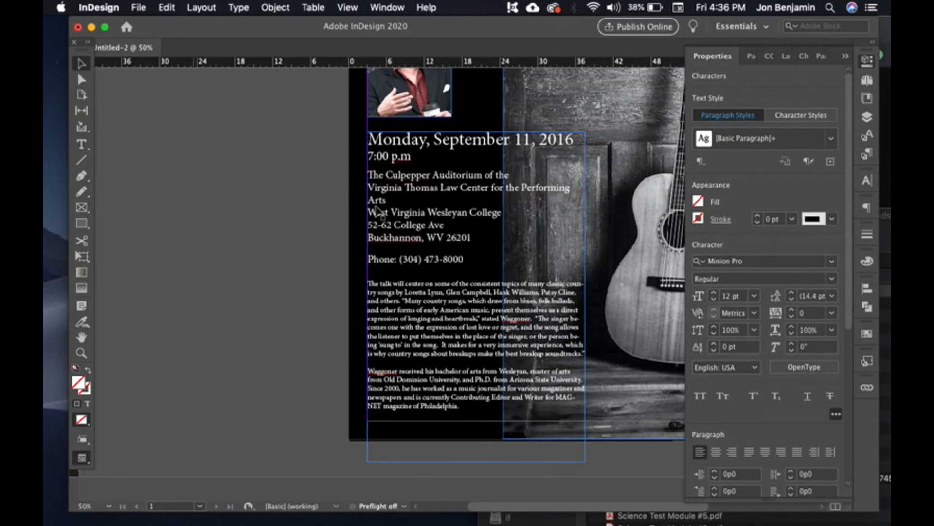
click(277, 170)
click(541, 224)
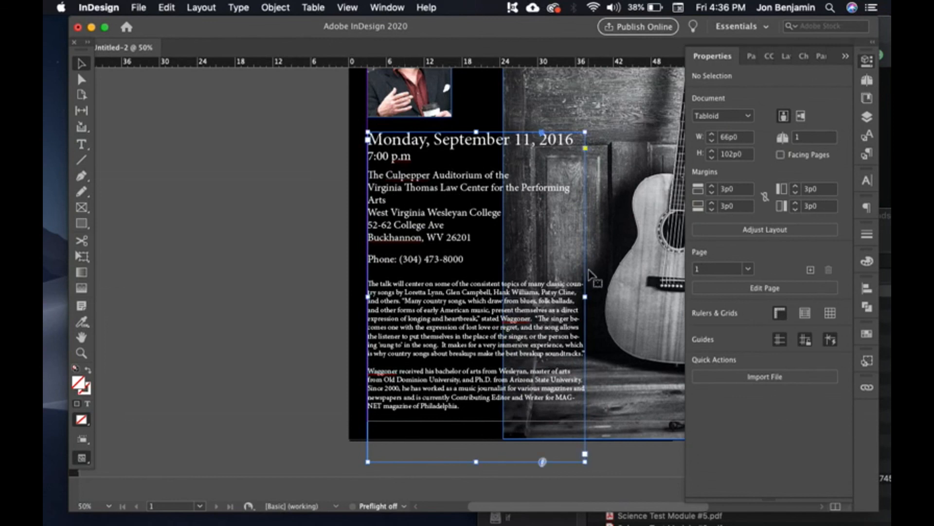
drag(585, 298, 601, 297)
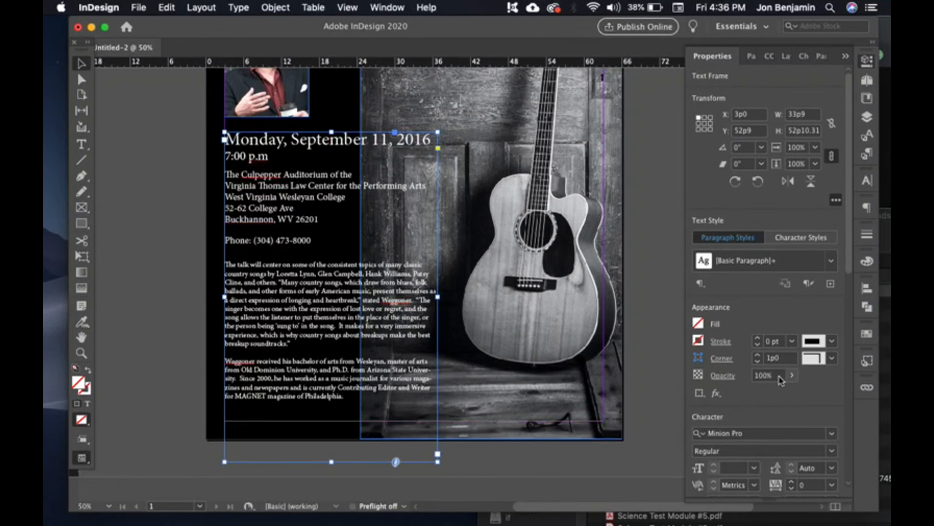
Step: Turn off hyphenation for the event details text and deselect the frame
scroll(772, 400, down, 5)
scroll(771, 400, down, 2)
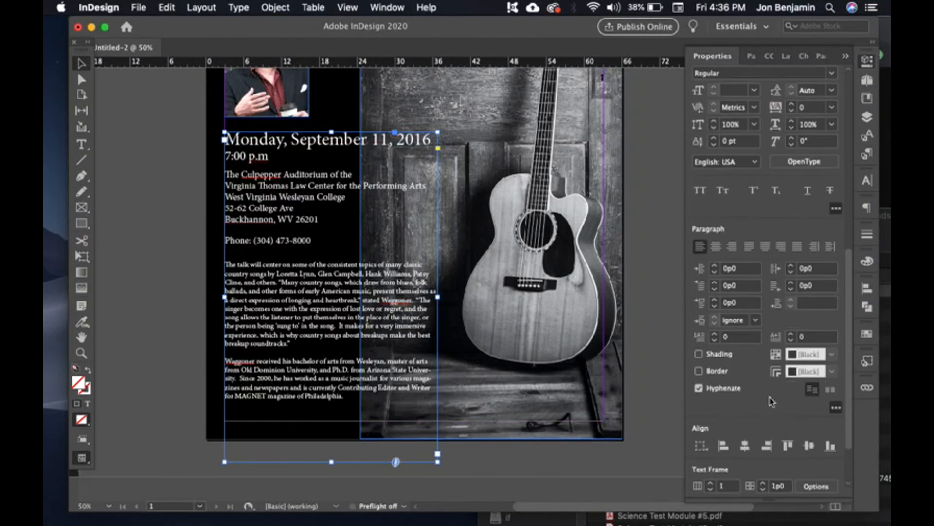
click(700, 389)
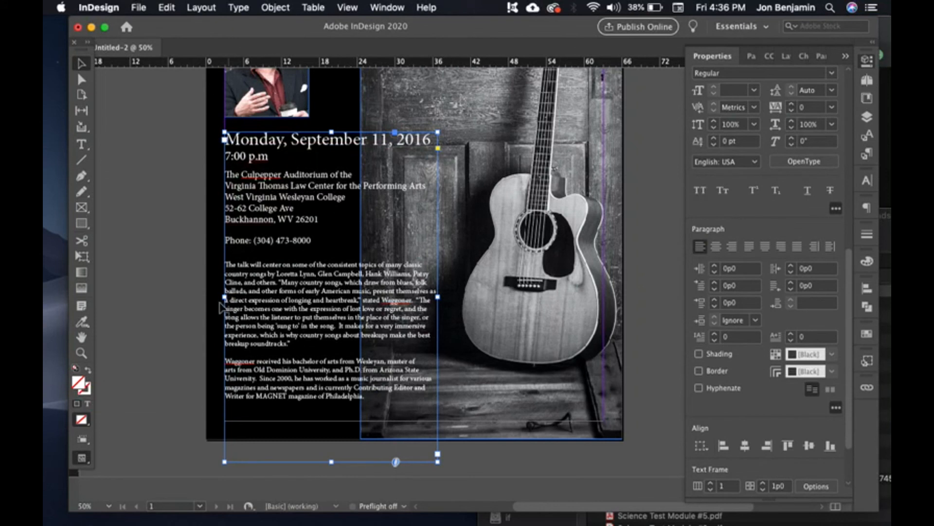
click(150, 290)
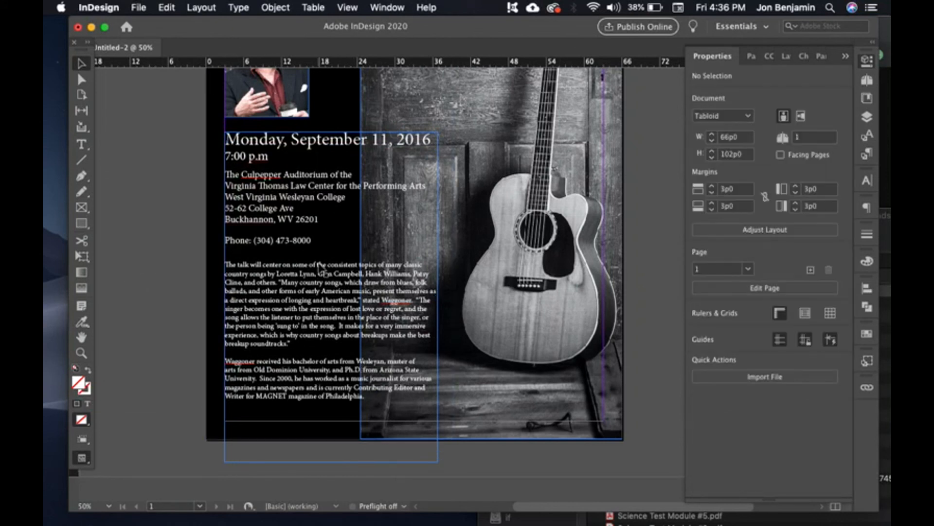
Step: Fit the whole page in the window and preview it without guides to check the poster's overall layout
key(super+0)
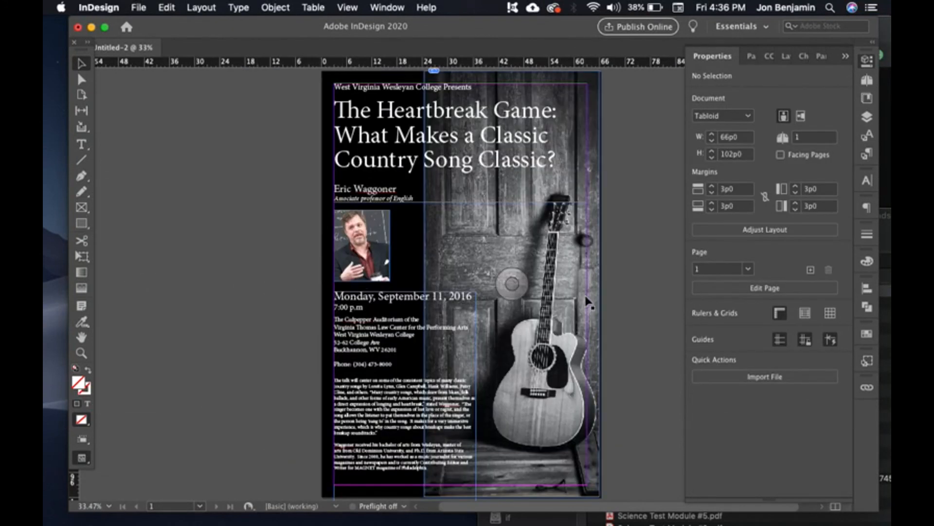
key(w)
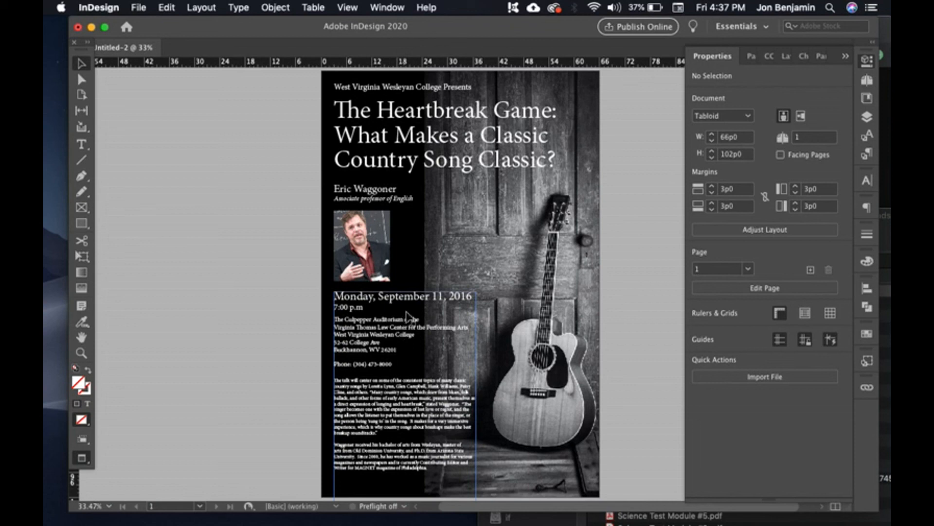
click(387, 440)
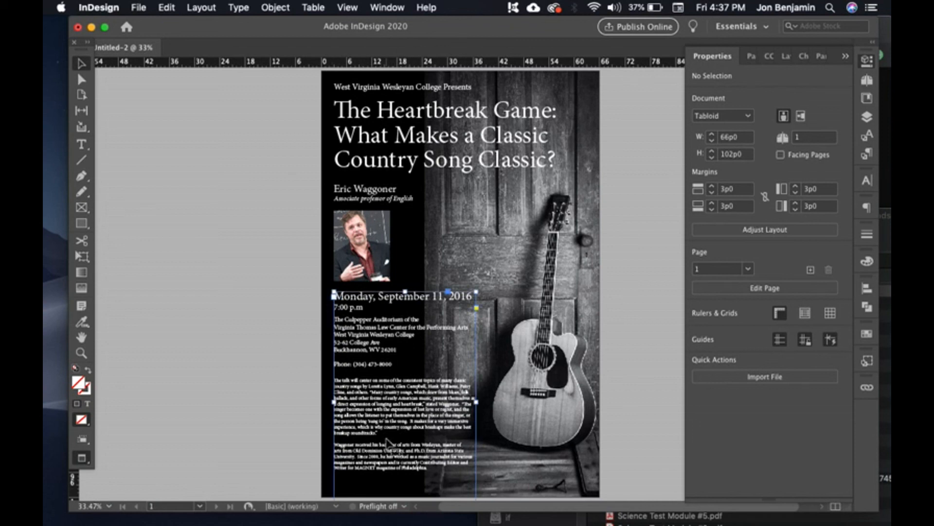
click(286, 428)
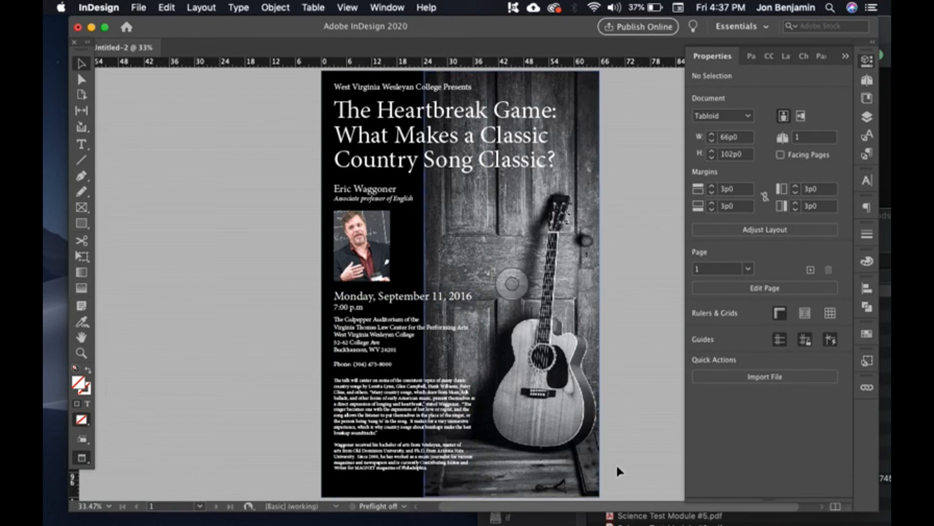
key(space)
drag(581, 298, 502, 305)
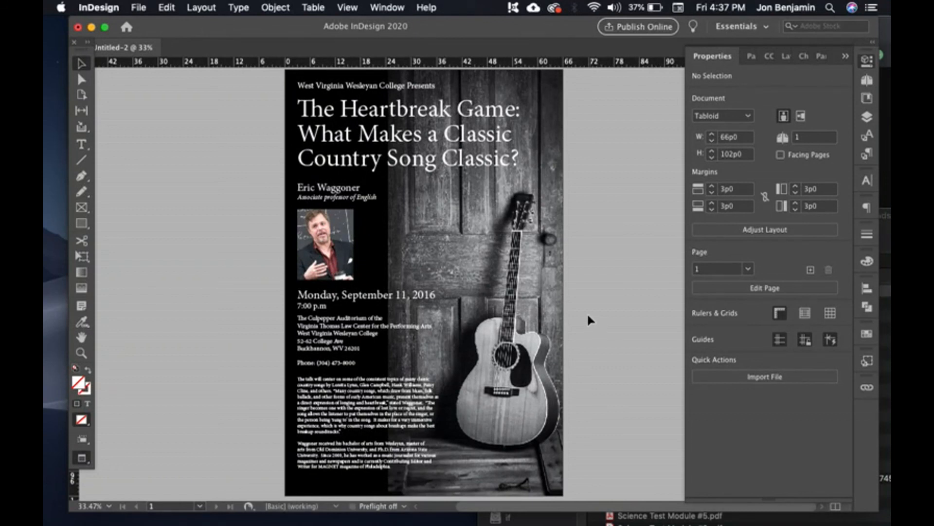
Step: Save the poster under the speaker's name plus "lecture-poster" and export it to the Desktop as Adobe PDF (Print) with the High Quality Print preset
key(super+s)
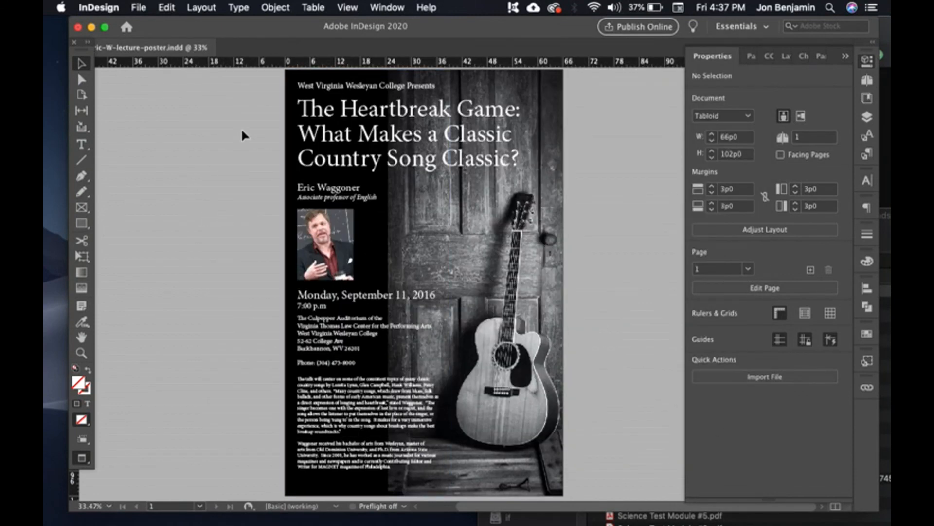
click(140, 8)
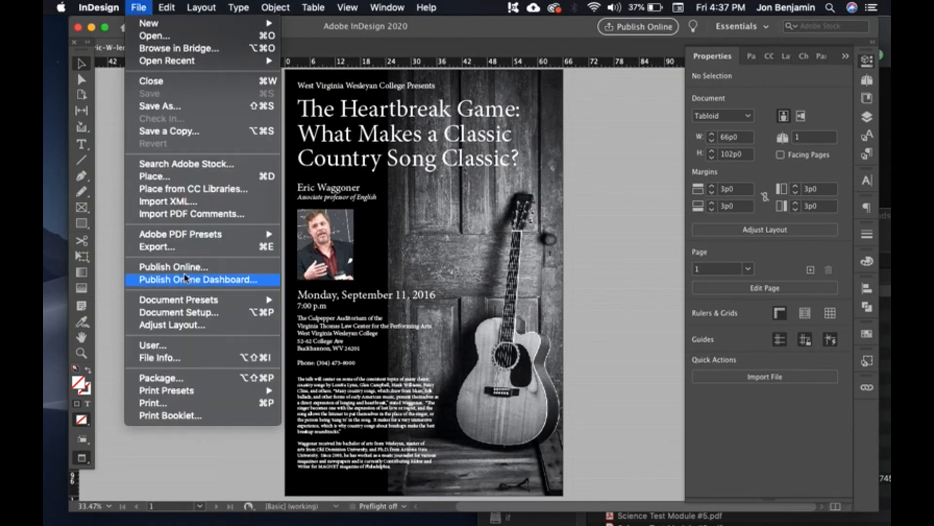
click(171, 246)
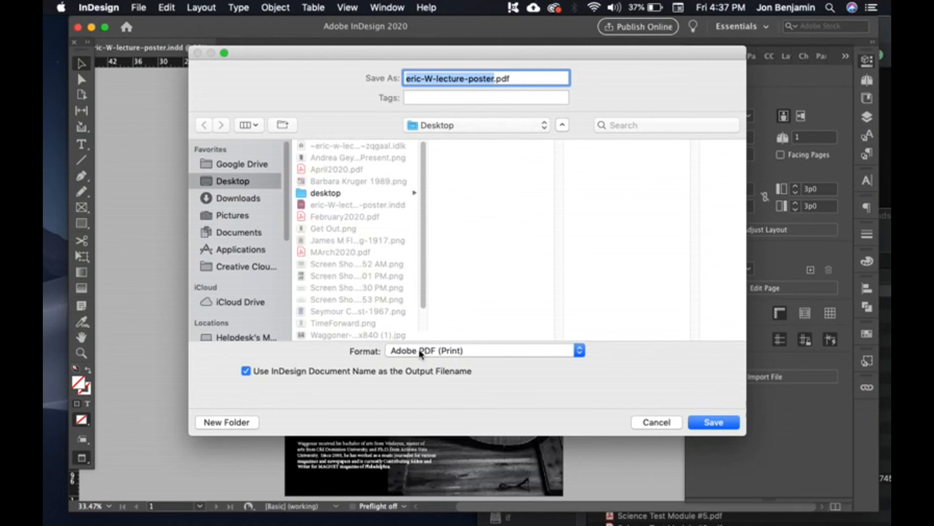
click(423, 350)
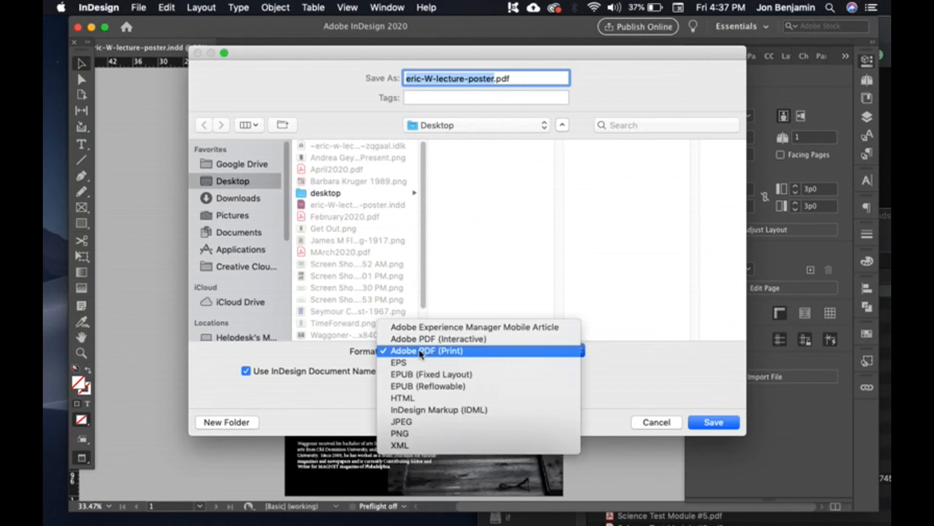
click(461, 351)
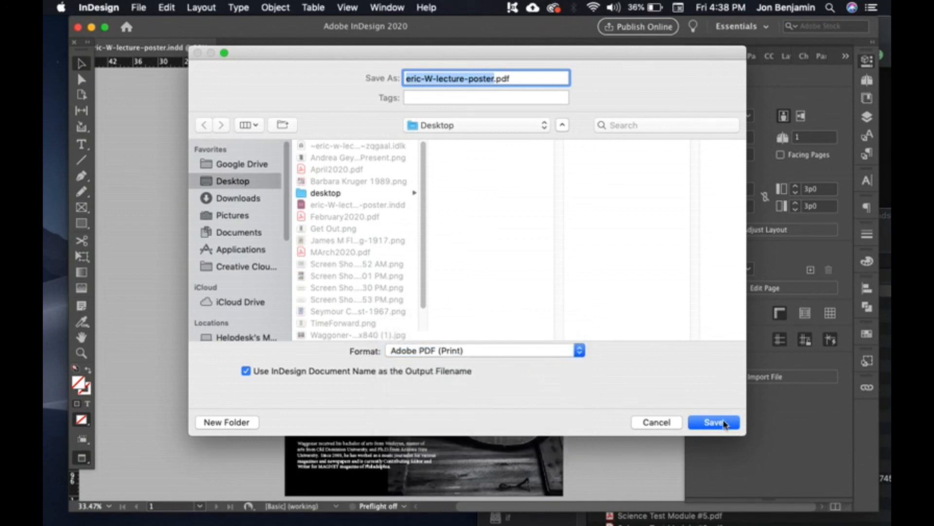
key(Return)
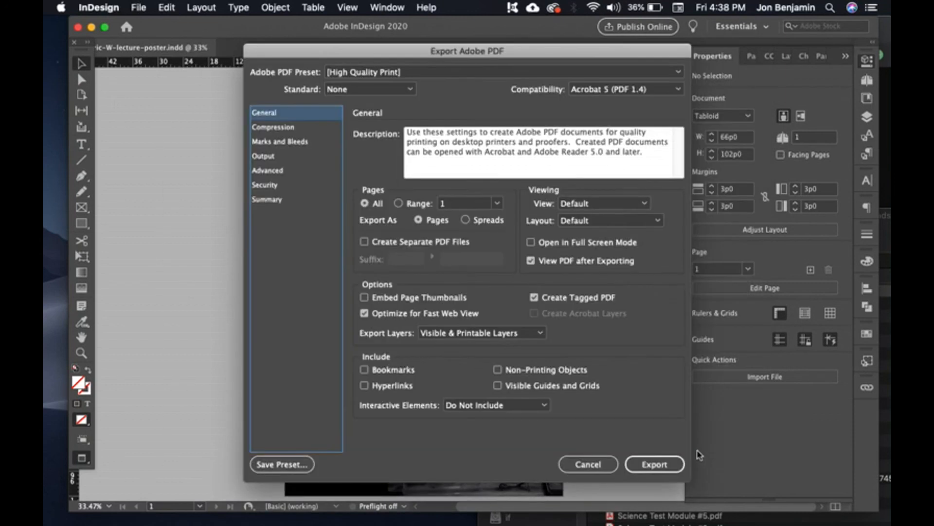
click(655, 464)
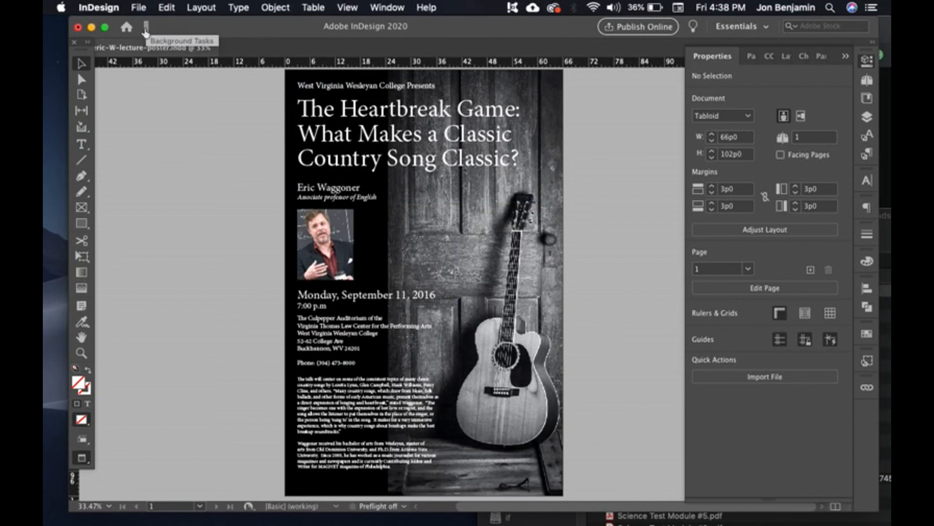